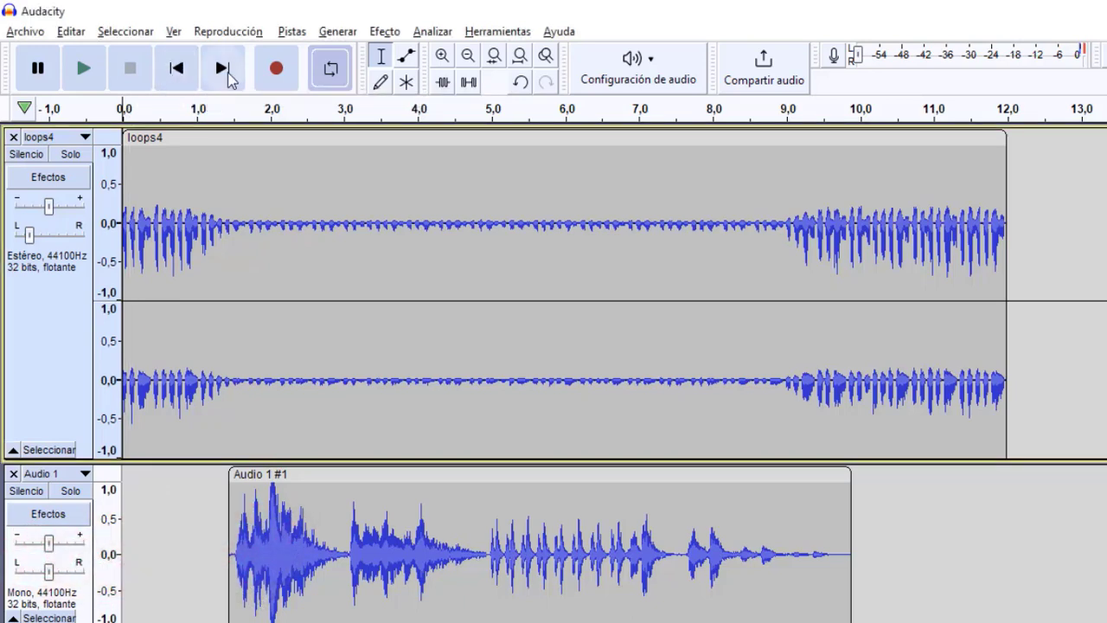
# Step: Play the loops4 music track together with the voice track from the start
pyautogui.click(81, 71)
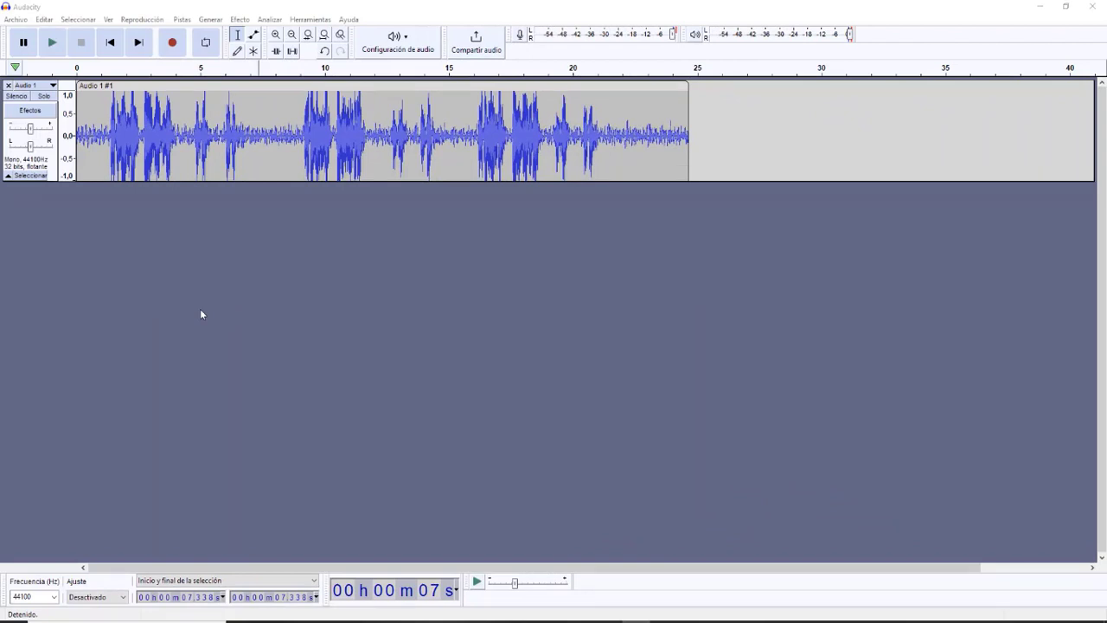
# Step: Play the noise-only stretch from about 21 s to the clip's end, and select the pause from about 7 to 9 s
pyautogui.click(244, 162)
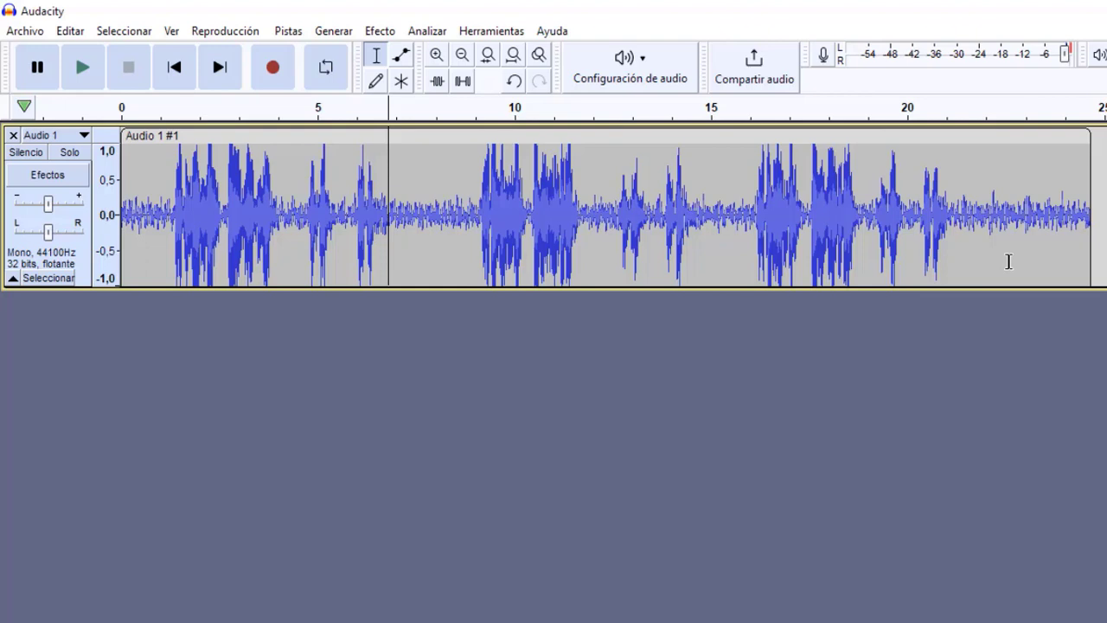
pyautogui.click(961, 242)
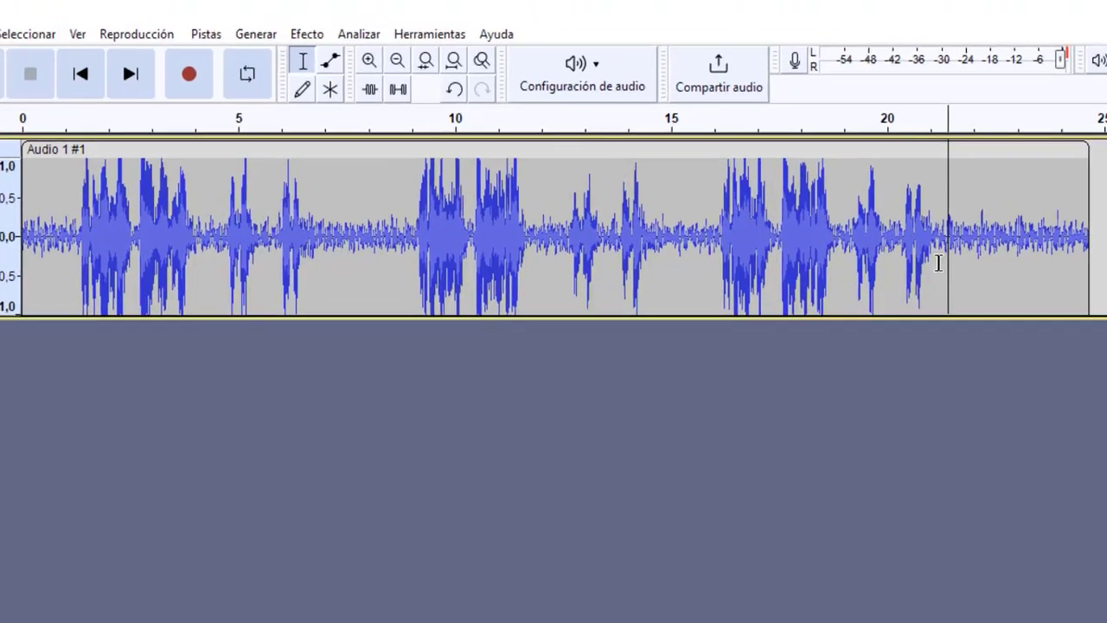
pyautogui.moveTo(960, 243); pyautogui.dragTo(1071, 261)
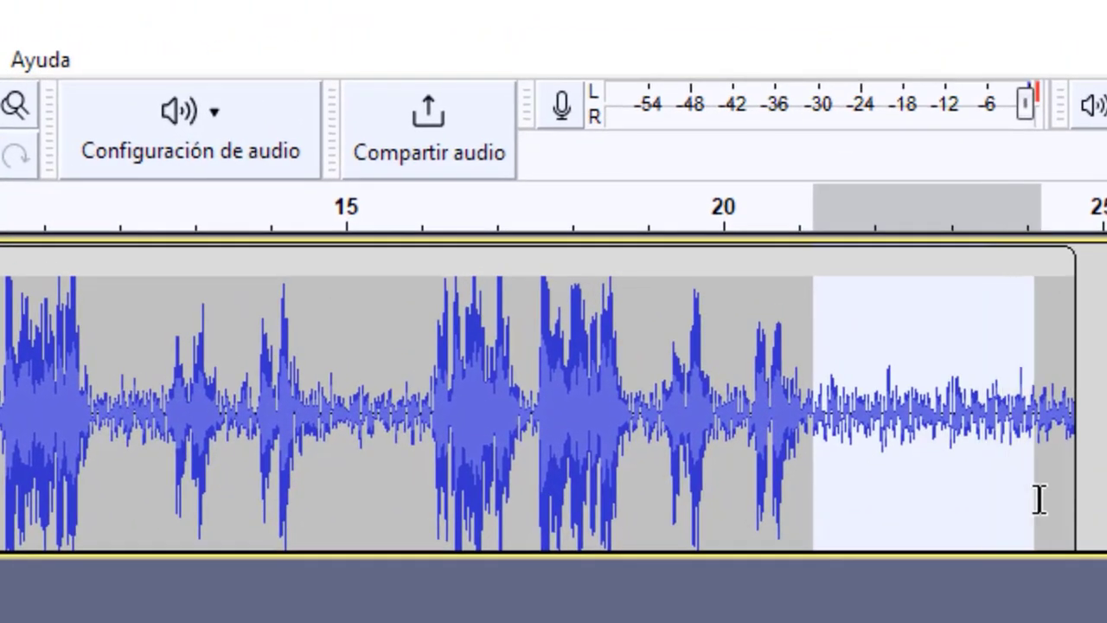
pyautogui.moveTo(1038, 500); pyautogui.dragTo(1070, 493)
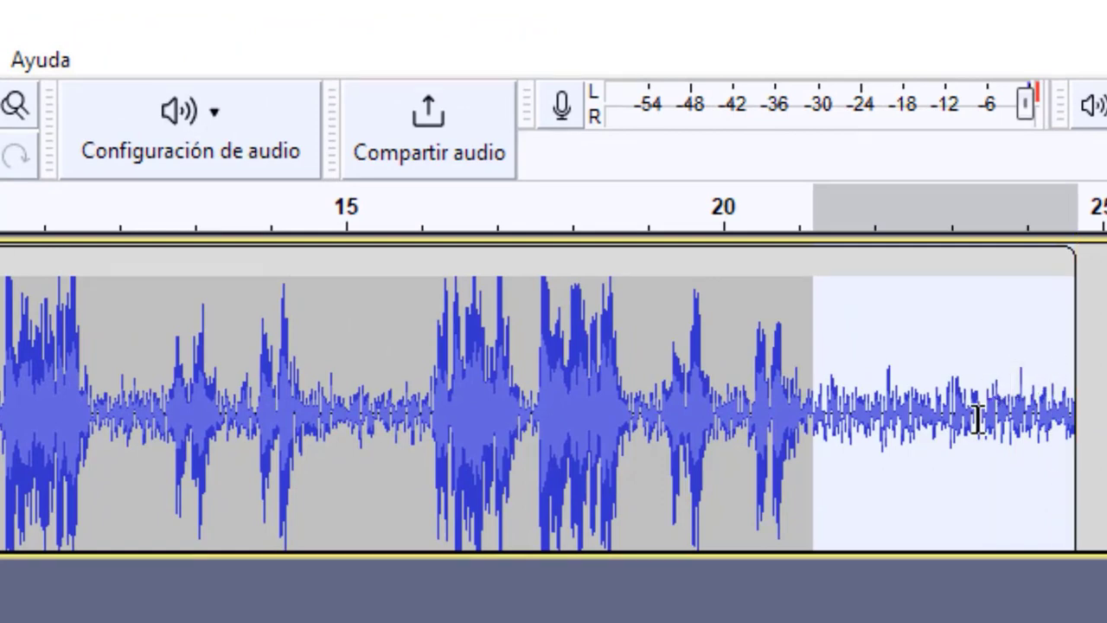
pyautogui.press('space')
pyautogui.press('Home')
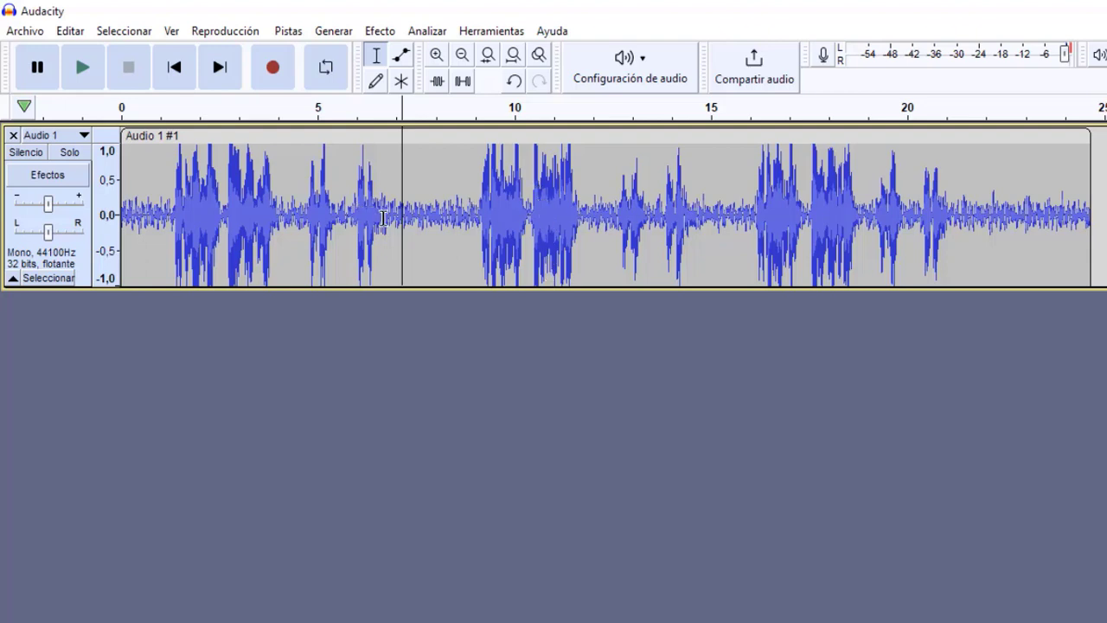
pyautogui.moveTo(395, 218); pyautogui.dragTo(479, 225)
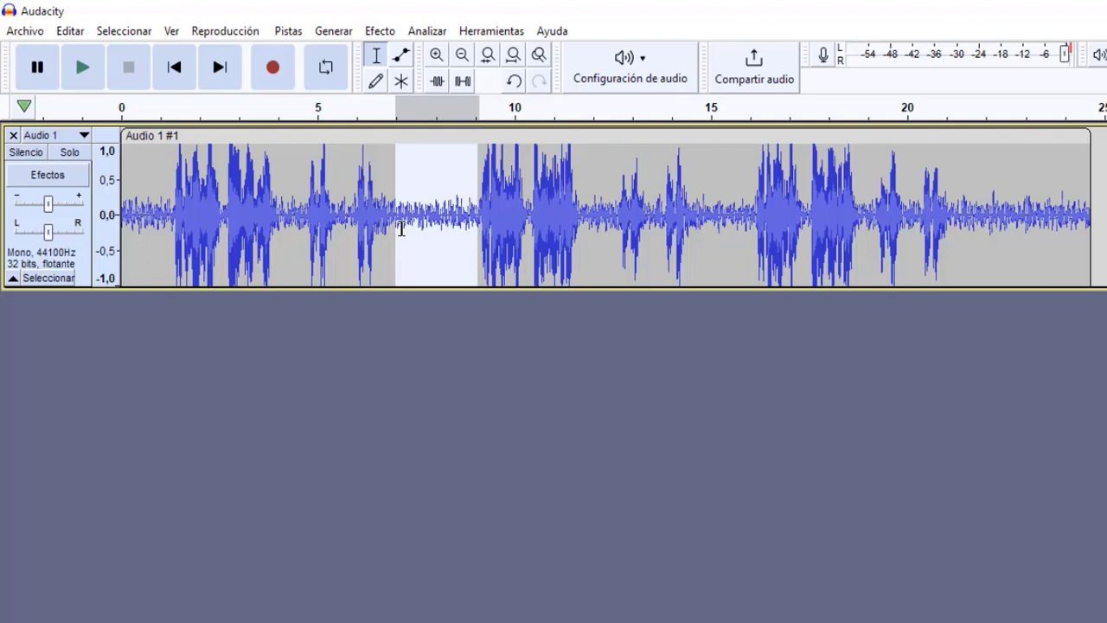
# Step: Select a noise-only stretch after the last words, from about 21.7 to 22.8 s, and play it
pyautogui.click(996, 221)
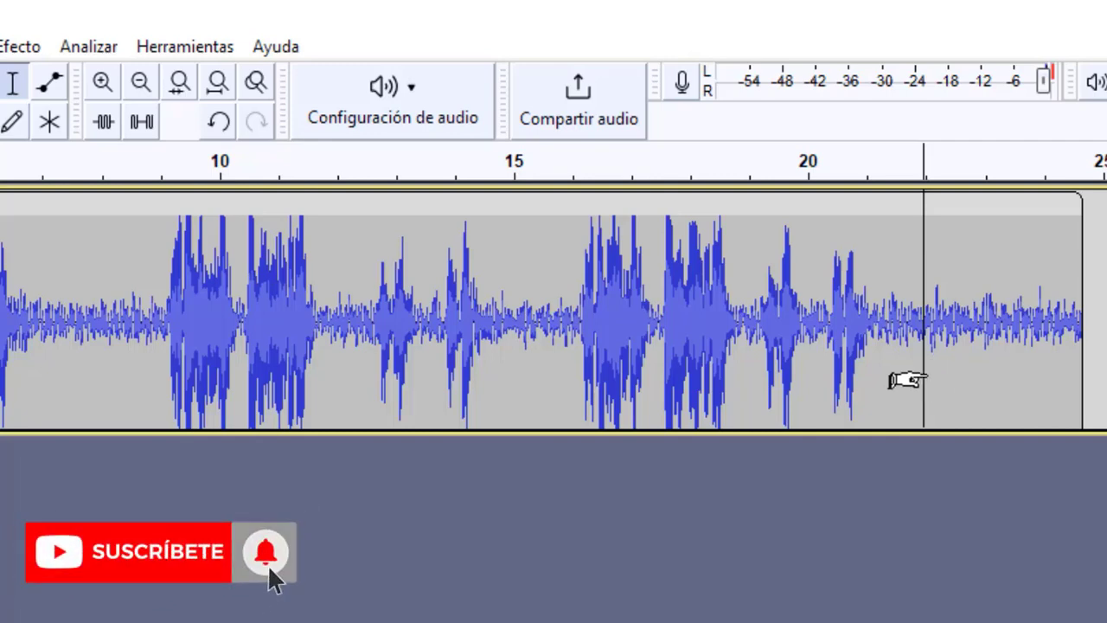
pyautogui.moveTo(922, 378); pyautogui.dragTo(975, 376)
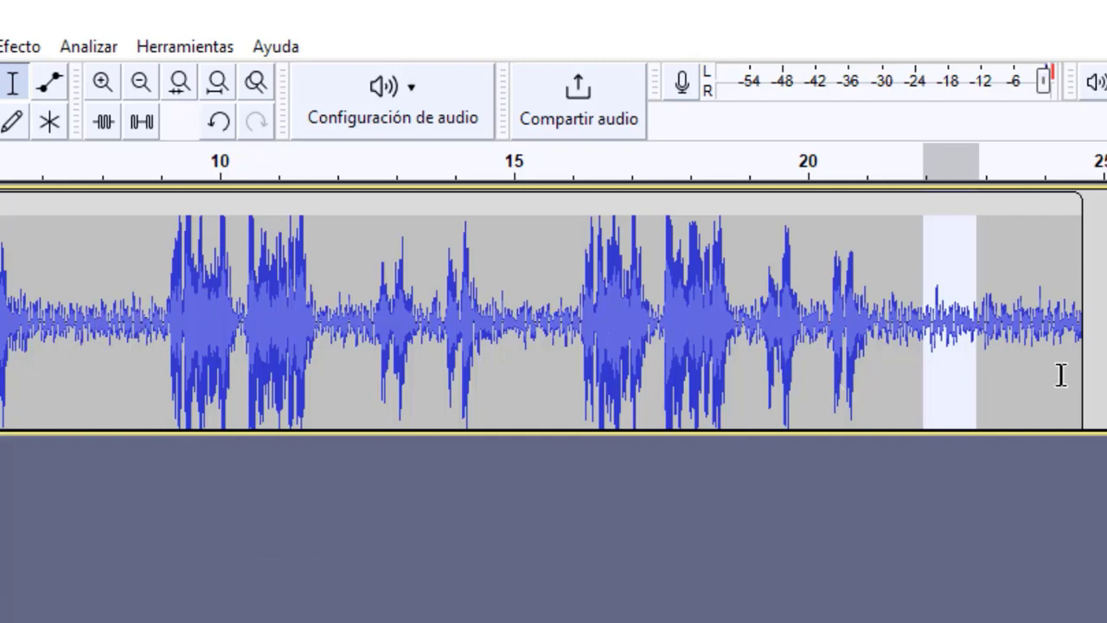
pyautogui.click(914, 370)
pyautogui.moveTo(913, 341); pyautogui.dragTo(977, 347)
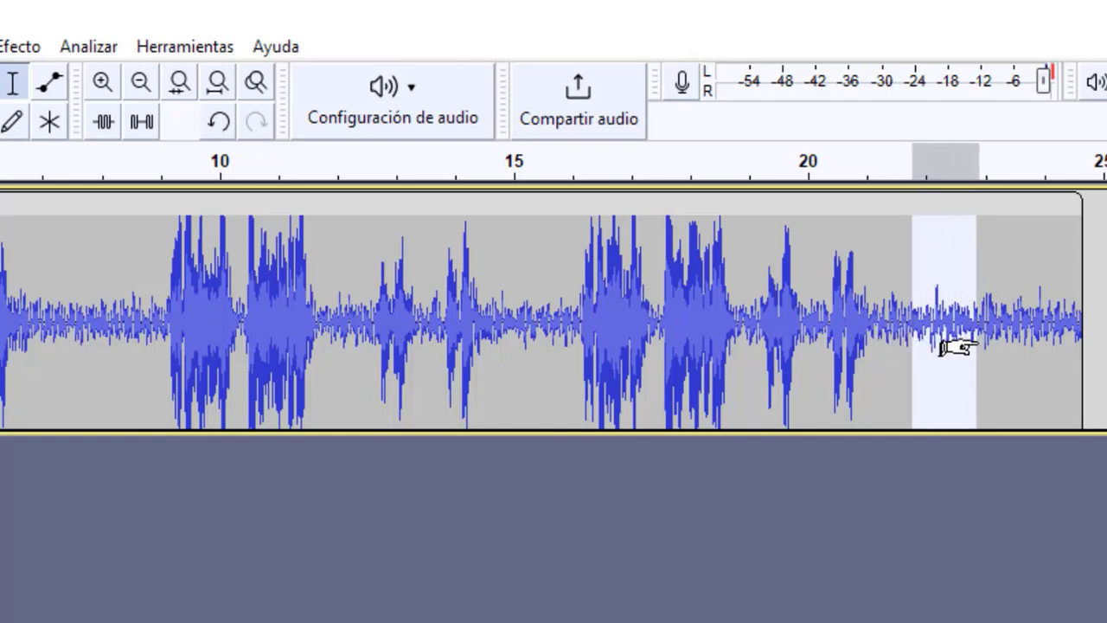
pyautogui.click(963, 343)
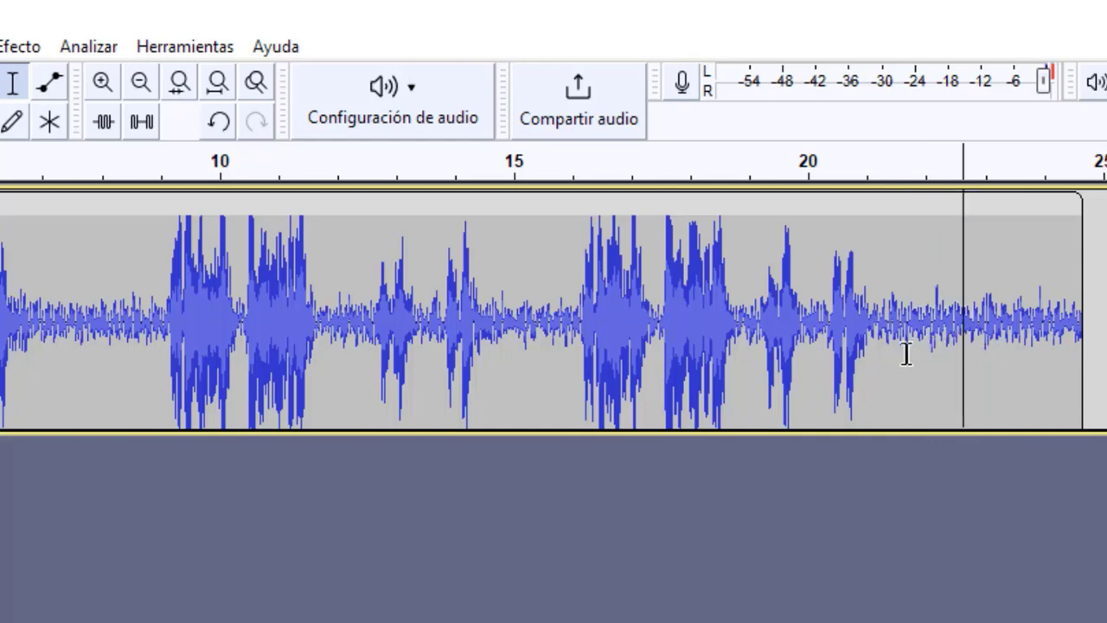
pyautogui.moveTo(905, 353); pyautogui.dragTo(970, 349)
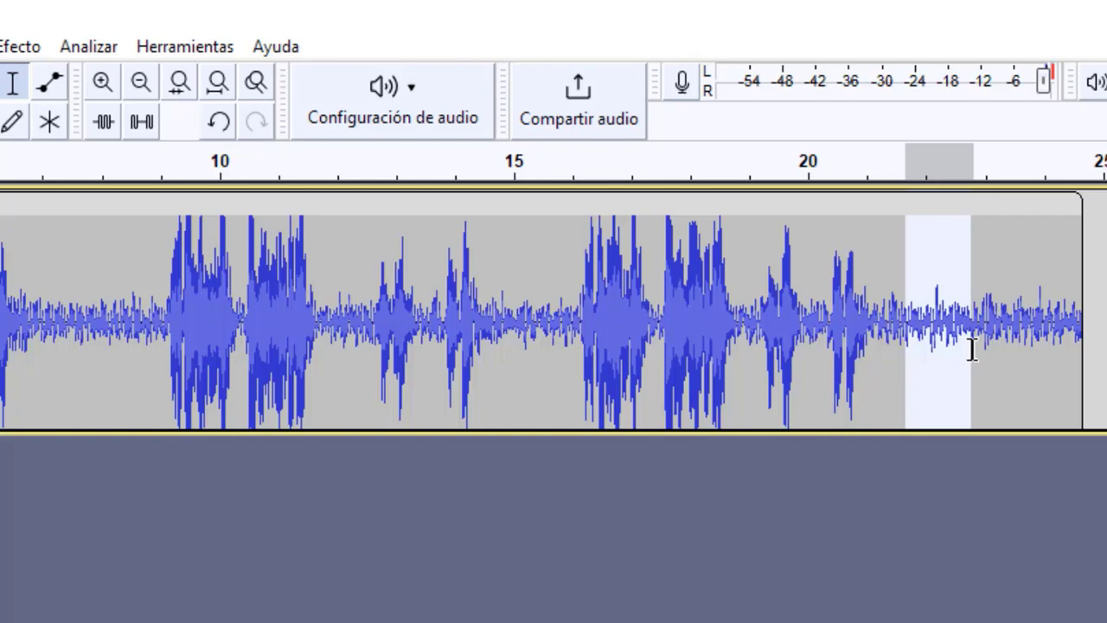
pyautogui.press('space')
# Step: Capture the noise profile from the selected stretch with the Noise Reduction effect (Reducción de ruido)
pyautogui.click(20, 47)
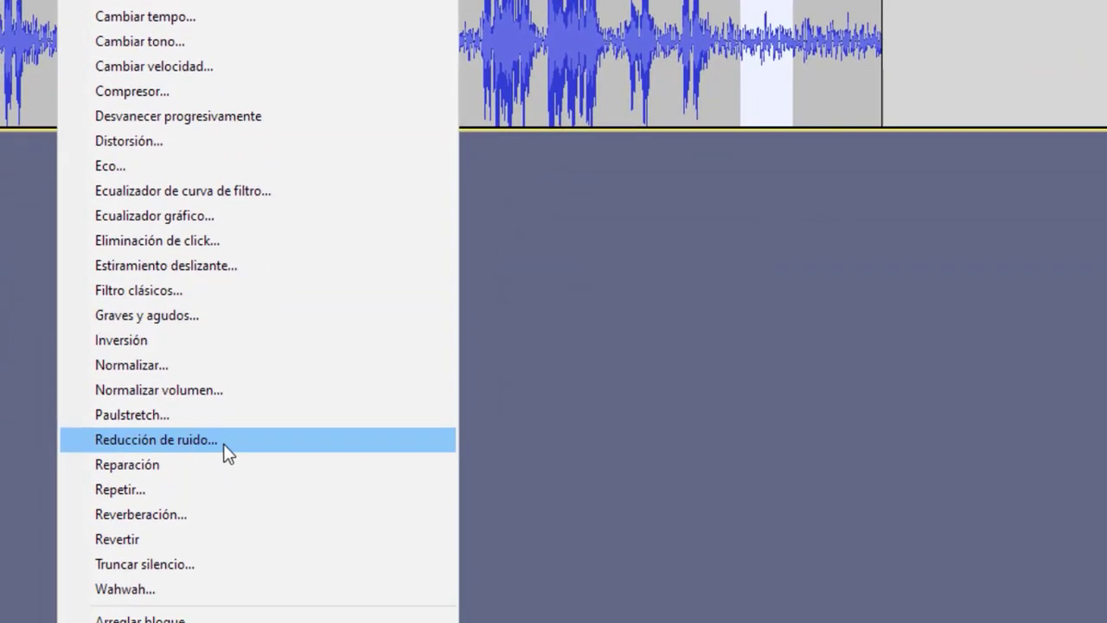
pyautogui.click(223, 443)
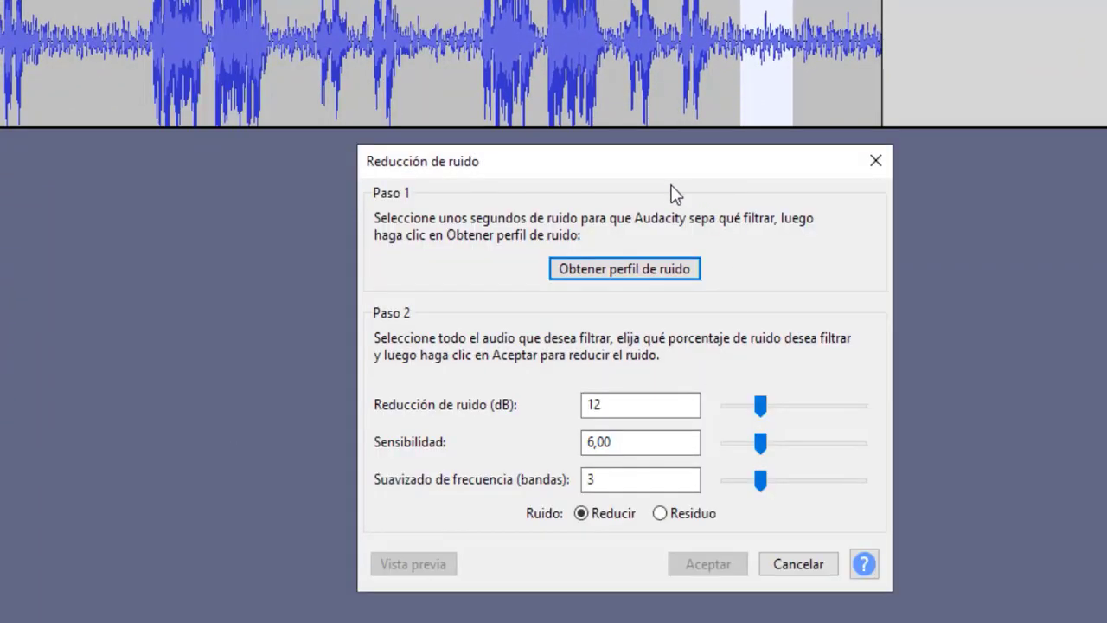
pyautogui.moveTo(657, 171); pyautogui.dragTo(498, 160)
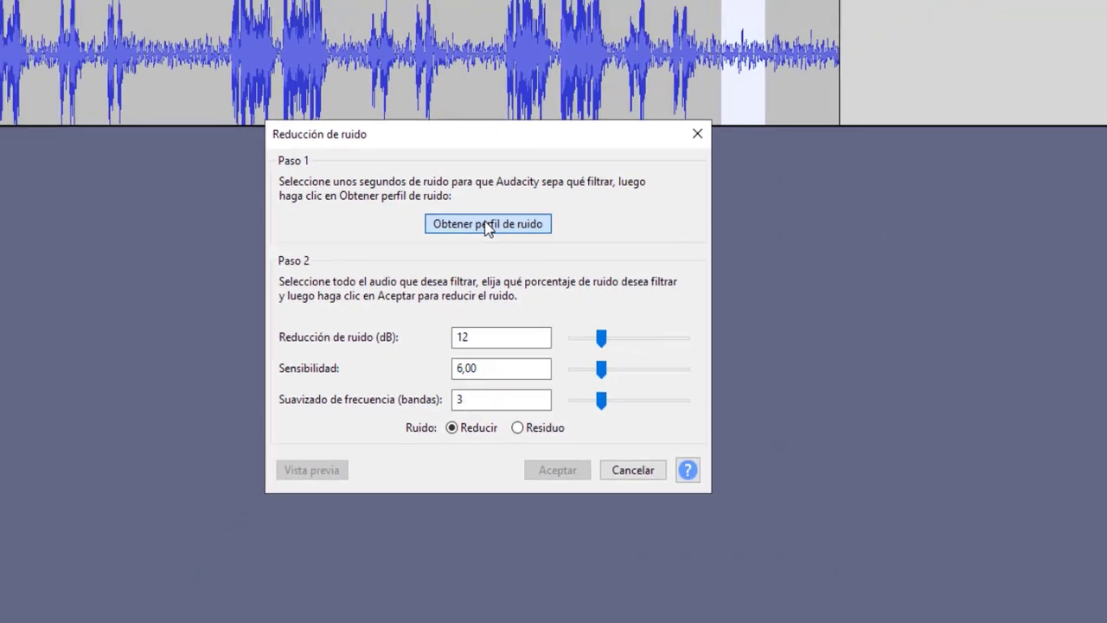
pyautogui.click(516, 199)
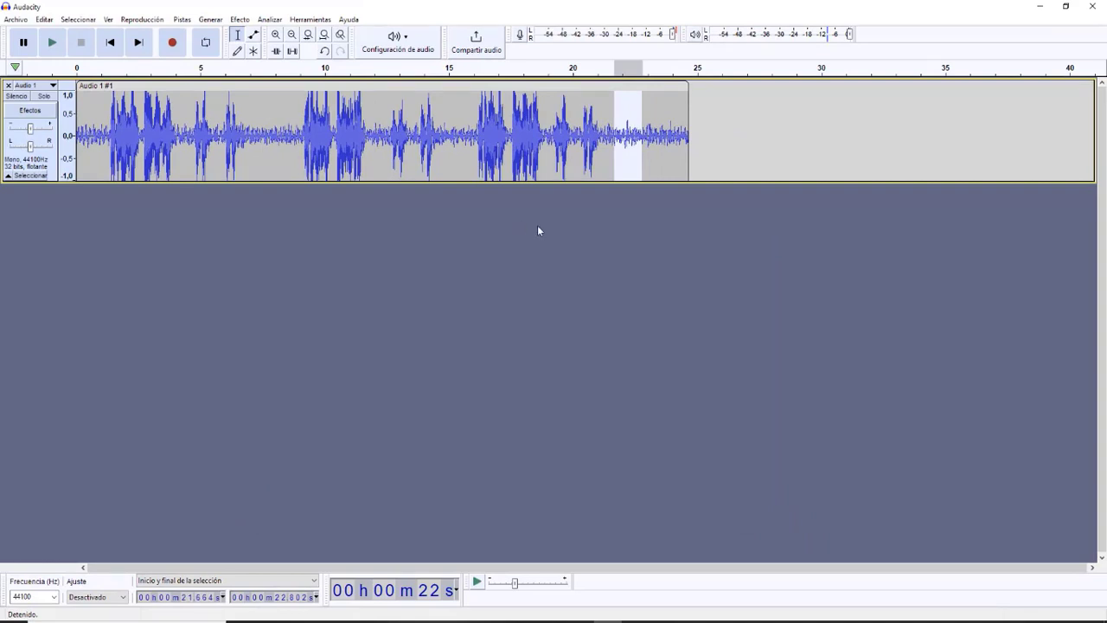
# Step: Apply Noise Reduction to the whole clip with 12 dB reduction, sensitivity 6,00 and 3 frequency smoothing bands
pyautogui.doubleClick(445, 153)
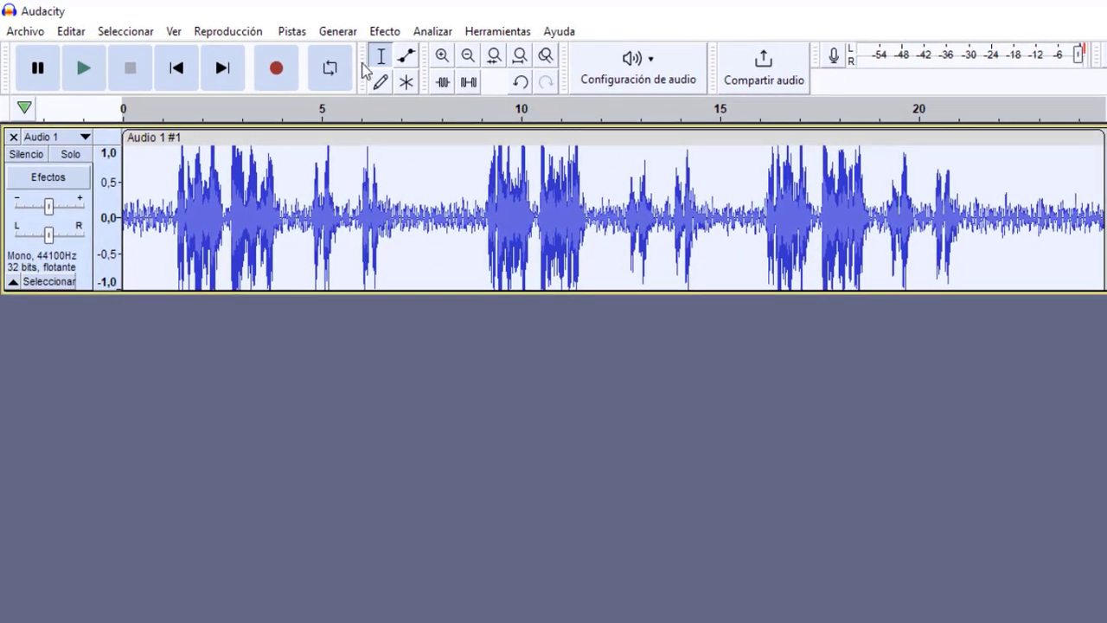
pyautogui.click(381, 34)
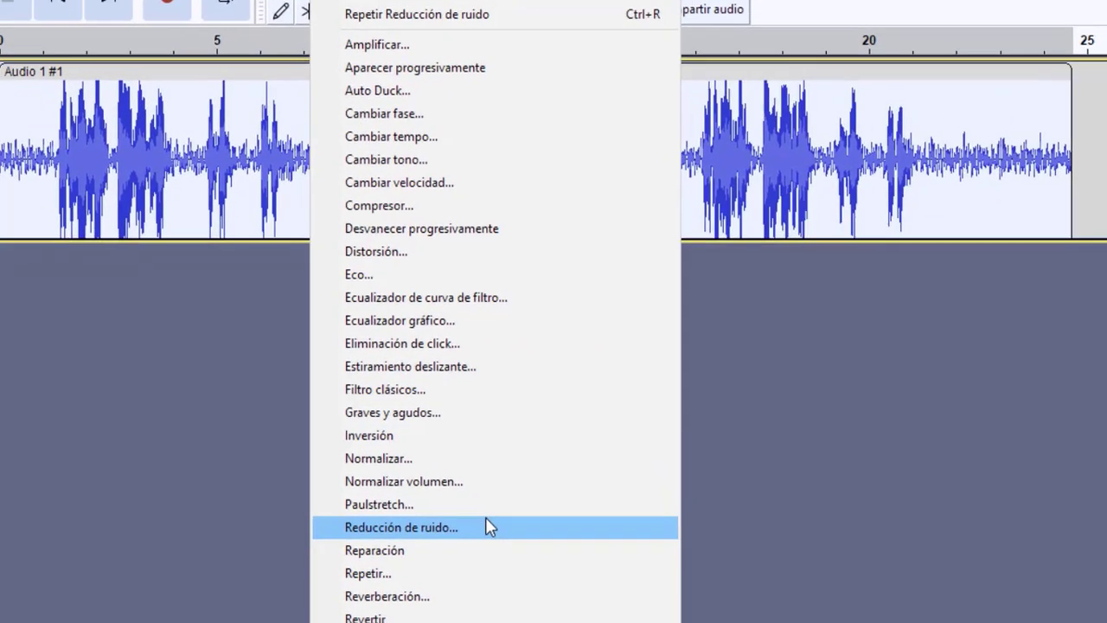
pyautogui.click(571, 554)
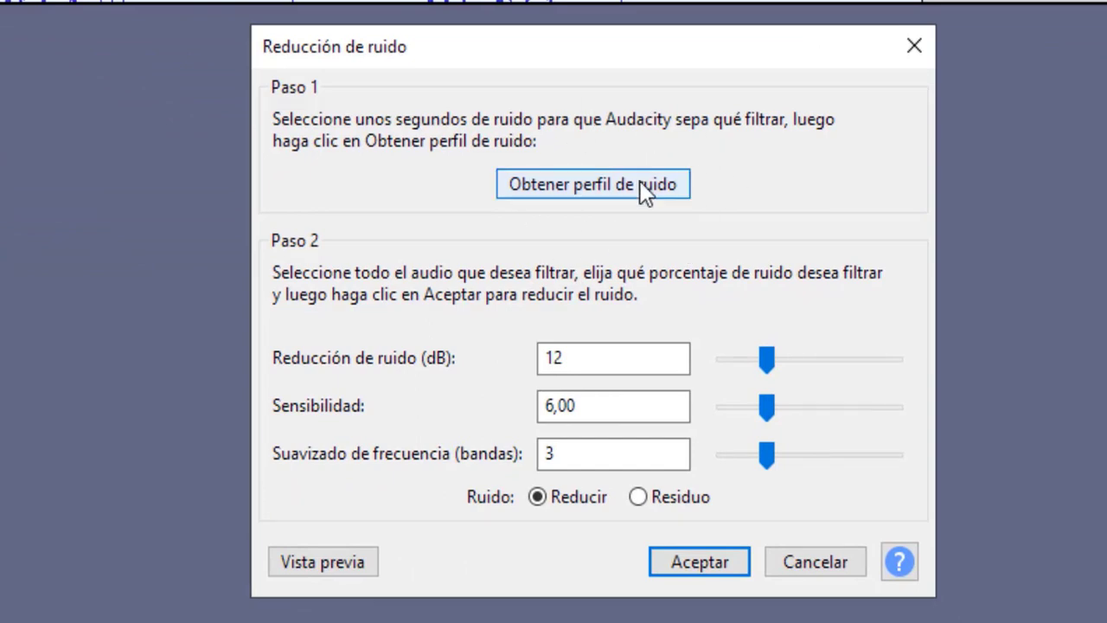
pyautogui.click(700, 569)
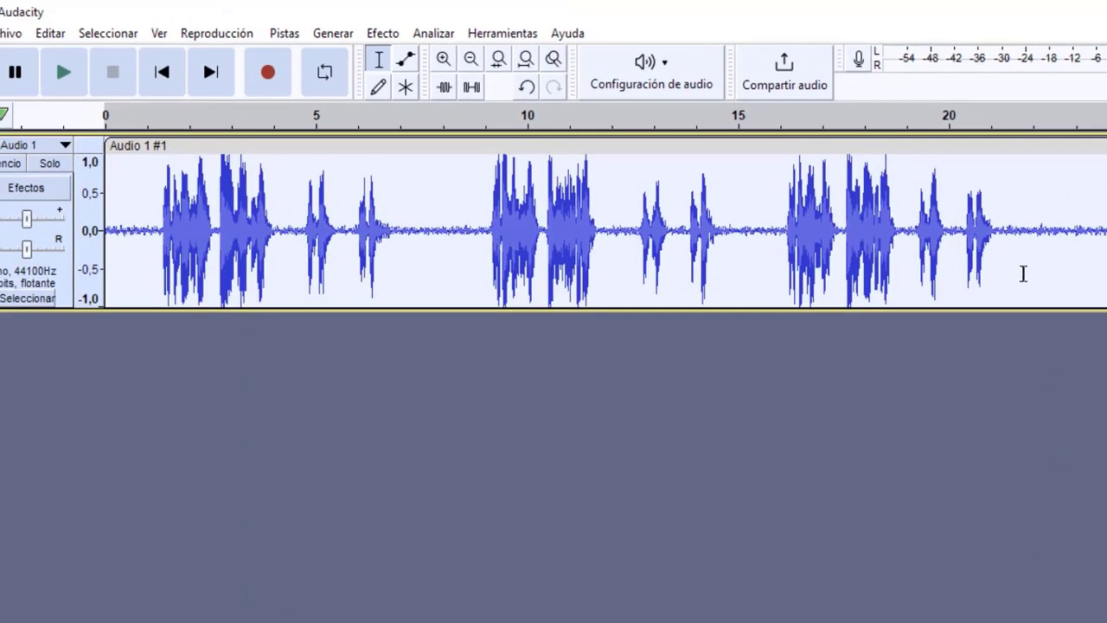
# Step: Play the noise-reduced tail from about 21.5 to 23.2 s to check the remaining noise
pyautogui.moveTo(1003, 230); pyautogui.dragTo(1065, 240)
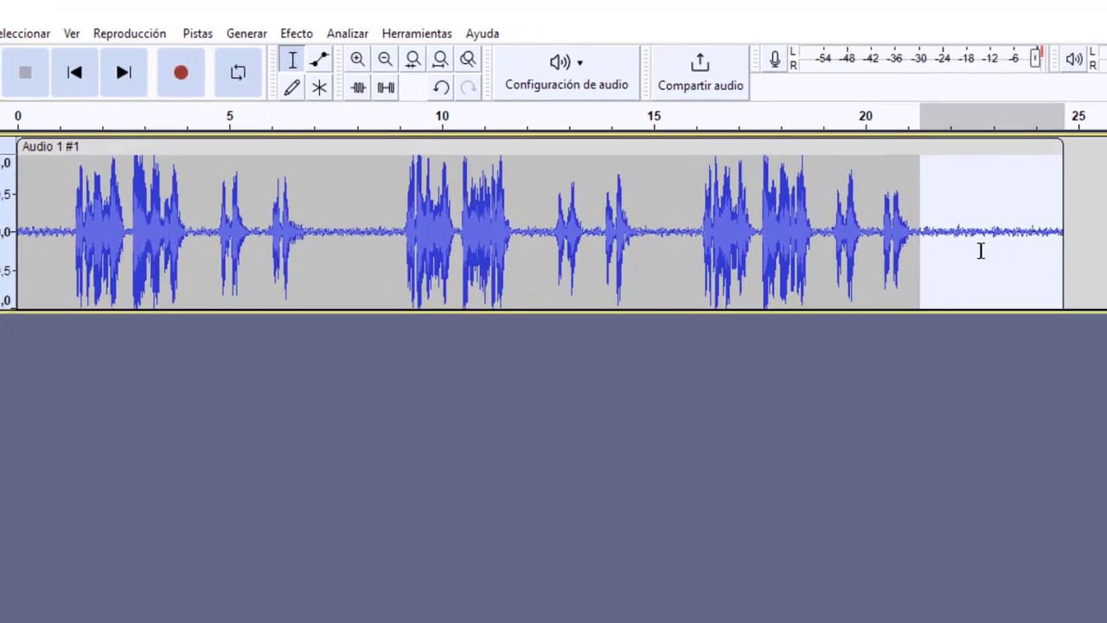
pyautogui.click(981, 251)
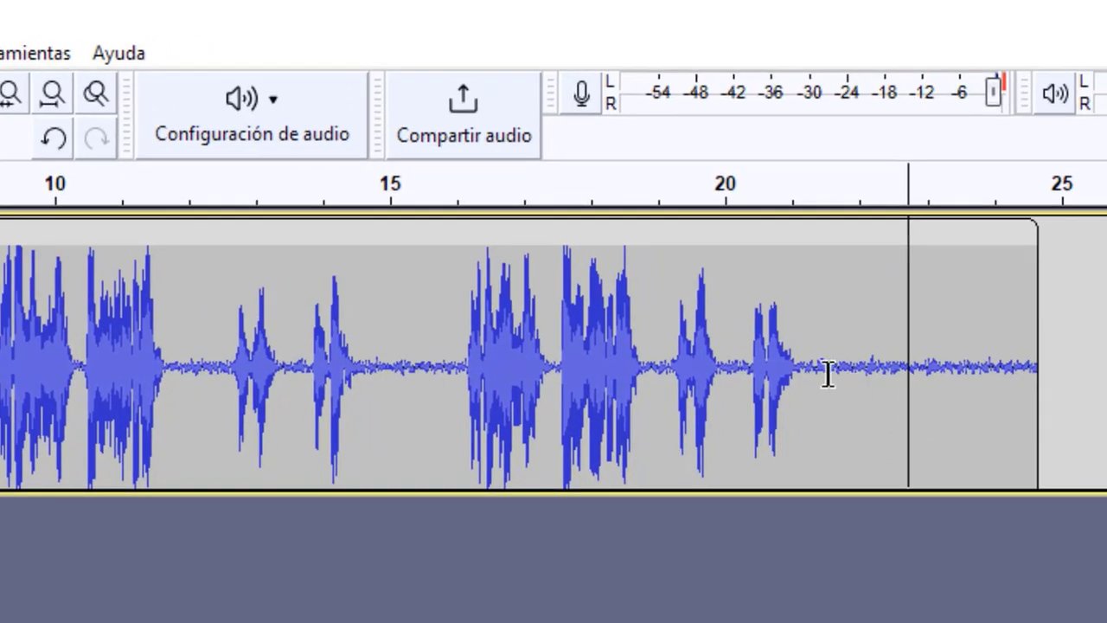
pyautogui.moveTo(827, 373); pyautogui.dragTo(938, 381)
pyautogui.press('space')
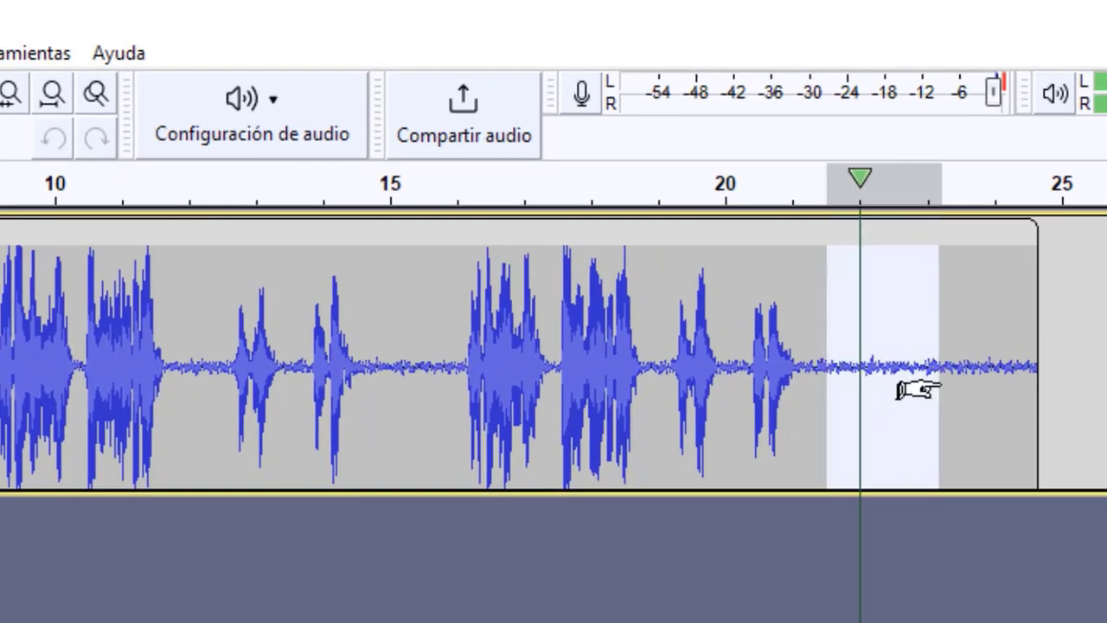
pyautogui.click(889, 389)
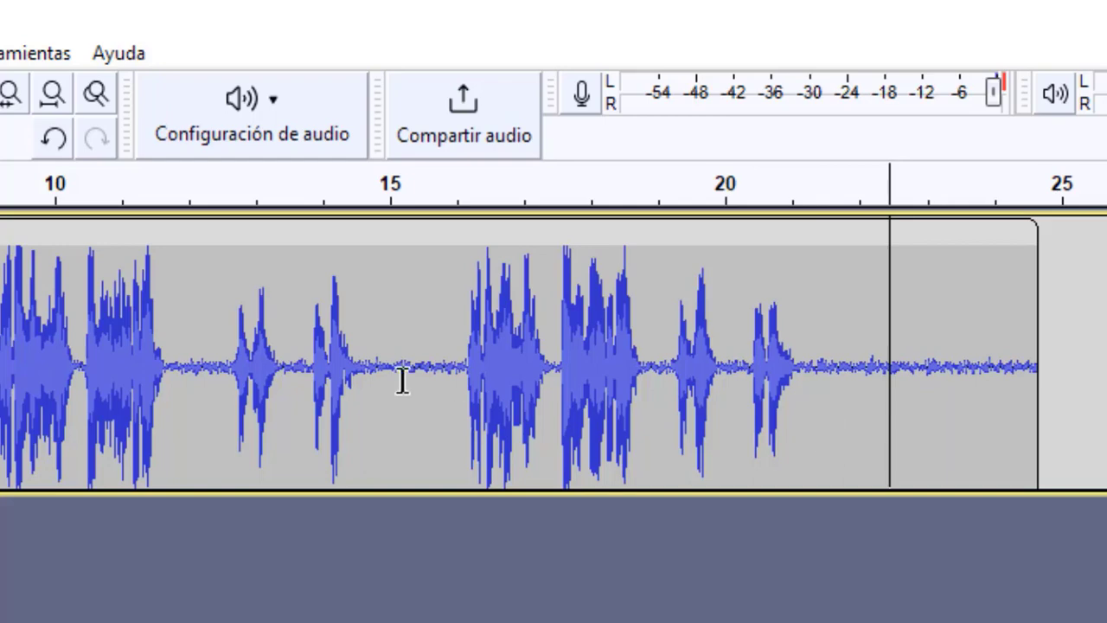
# Step: Silence the clip's tail from about 21 s to its end
pyautogui.click(827, 385)
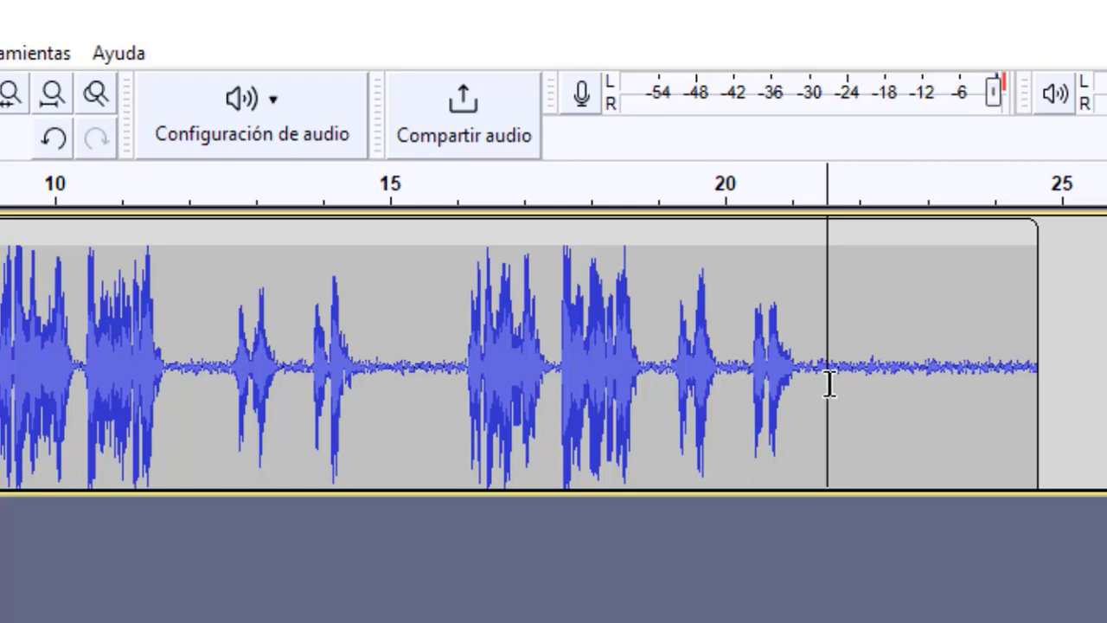
pyautogui.moveTo(805, 374); pyautogui.dragTo(962, 383)
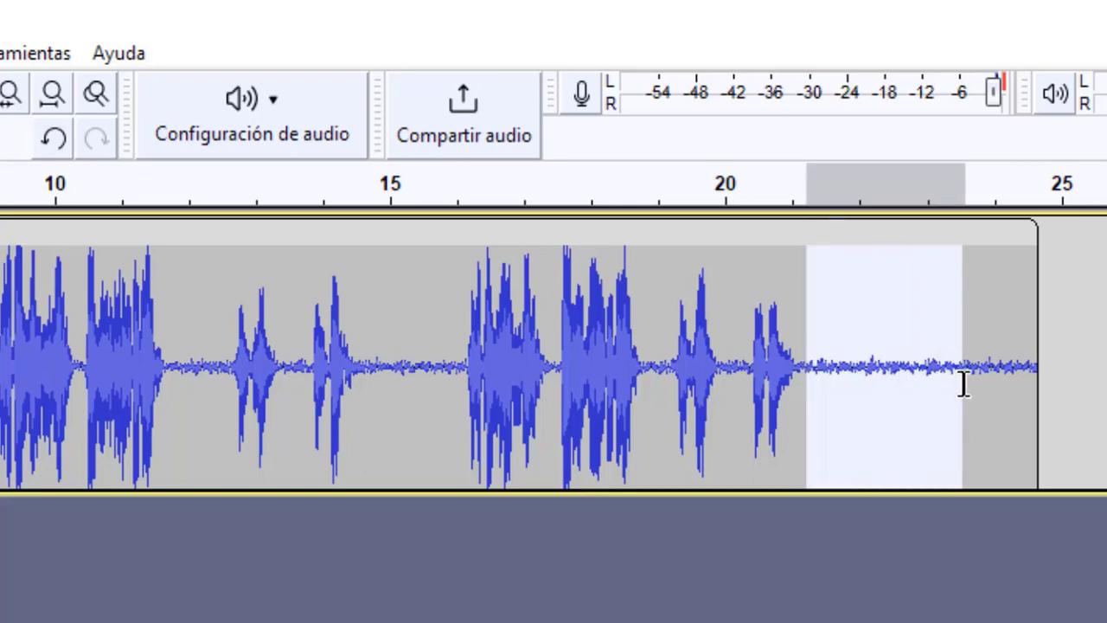
pyautogui.moveTo(461, 400); pyautogui.dragTo(994, 415)
pyautogui.click(811, 428)
pyautogui.click(875, 466)
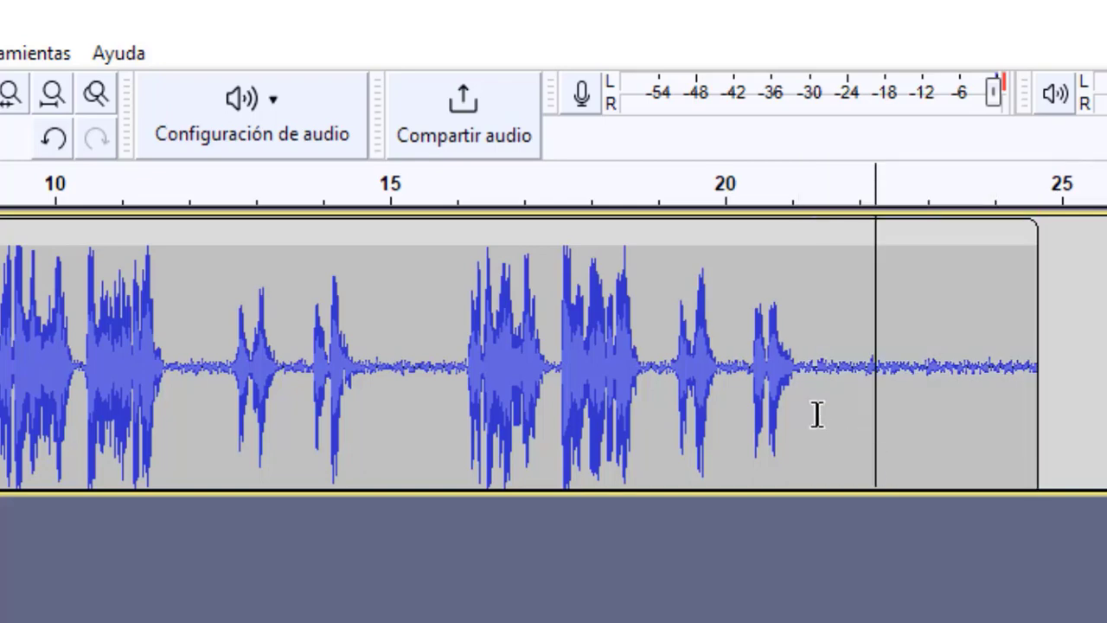
pyautogui.moveTo(795, 395); pyautogui.dragTo(1035, 400)
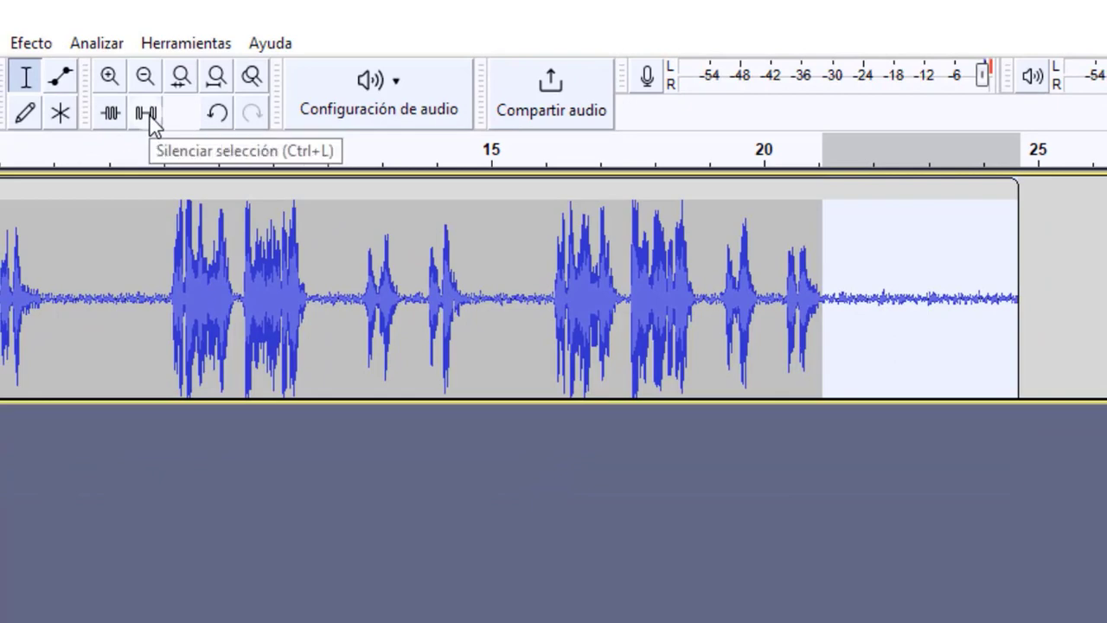
pyautogui.click(149, 121)
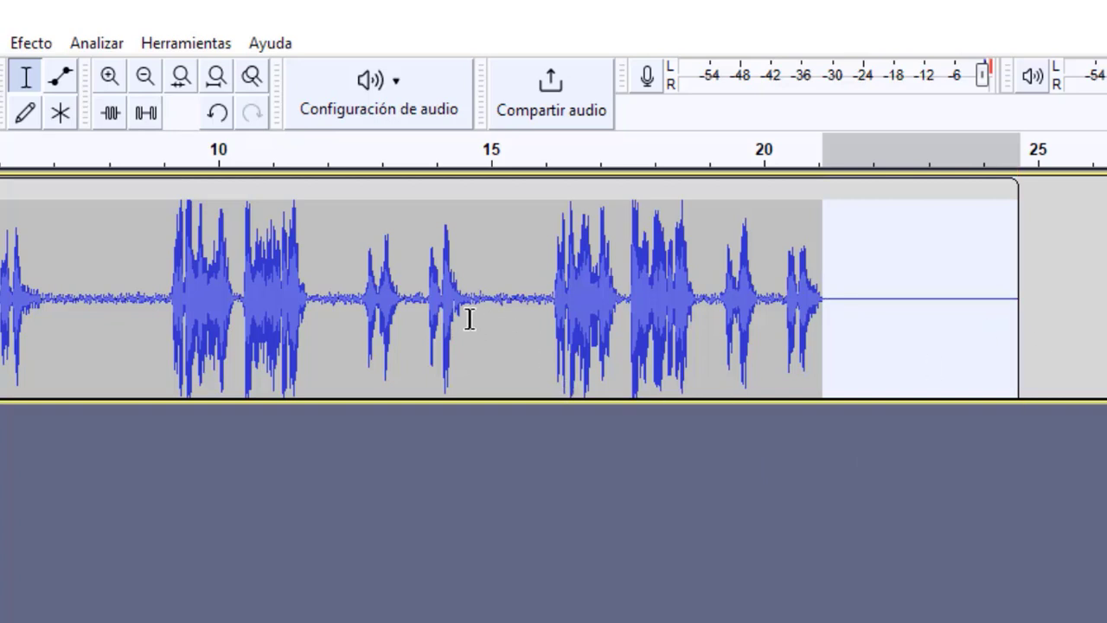
# Step: Silence the pauses between phrases from about 14.6 to 16.1 s and from about 6.8 to 9.1 s
pyautogui.moveTo(468, 318); pyautogui.dragTo(549, 339)
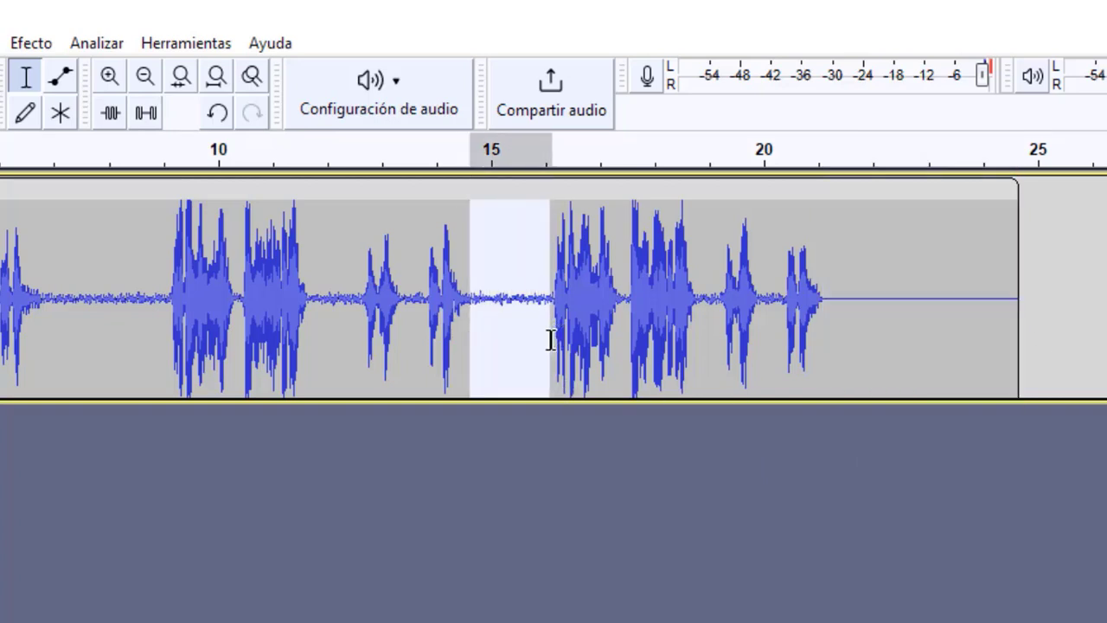
pyautogui.click(154, 119)
pyautogui.click(118, 309)
pyautogui.click(43, 316)
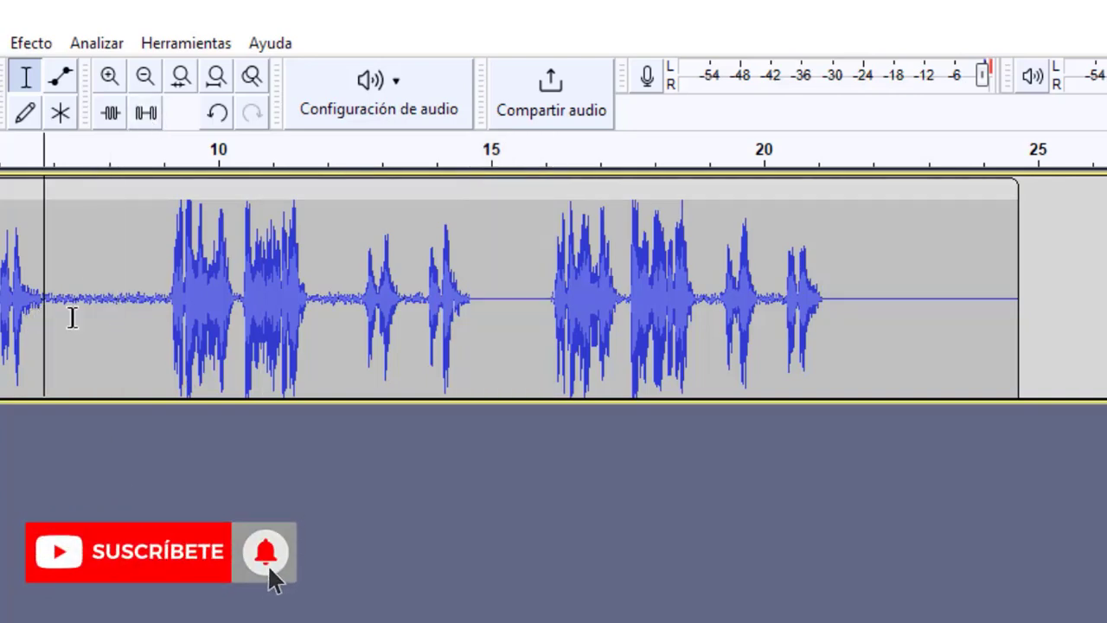
pyautogui.moveTo(43, 316); pyautogui.dragTo(169, 316)
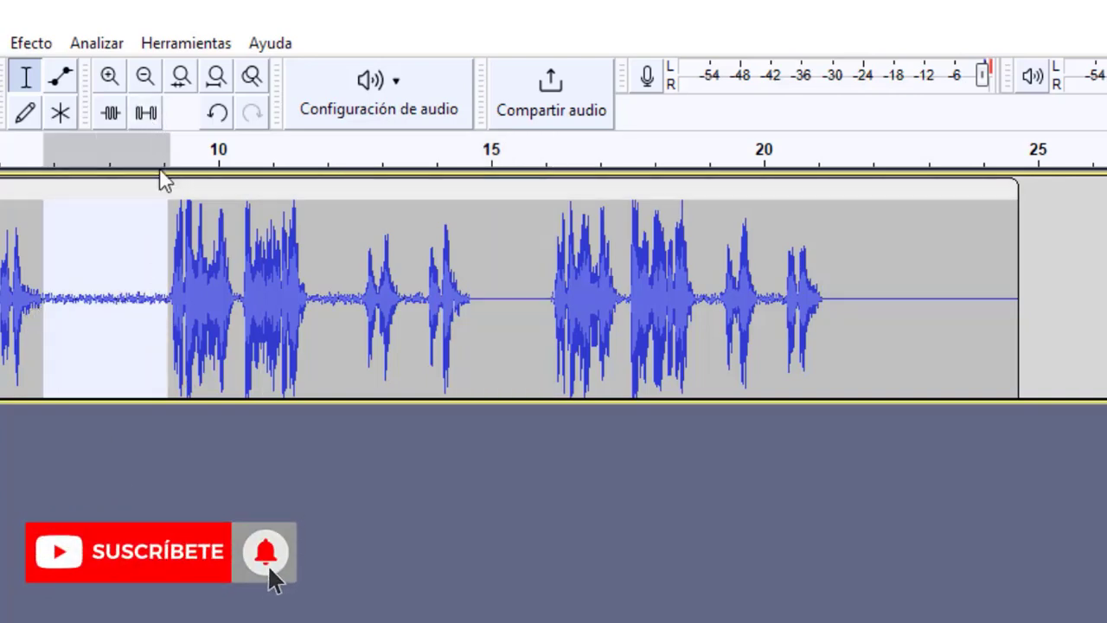
pyautogui.click(145, 114)
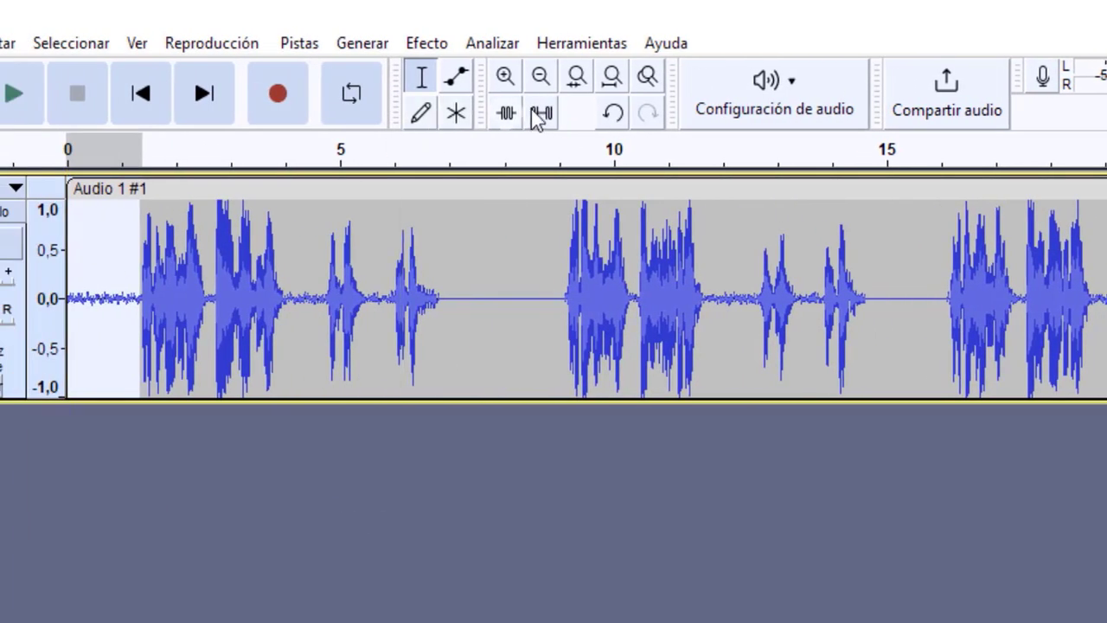
# Step: Silence the clip's opening up to about 1.3 s and the pause from about 4.0 to 4.7 s
pyautogui.click(516, 319)
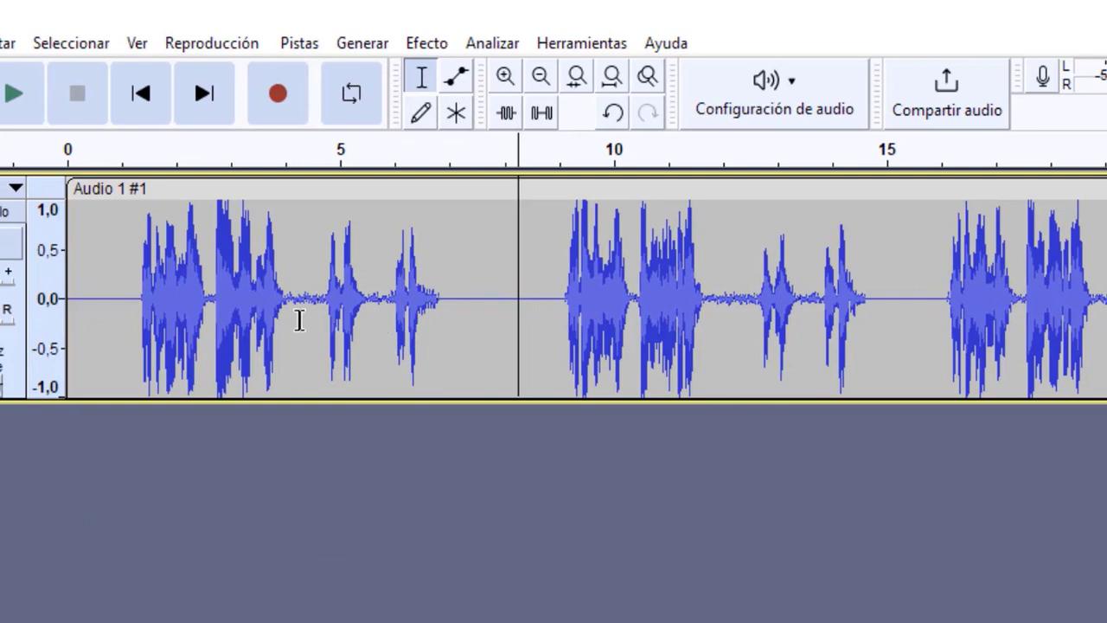
pyautogui.moveTo(286, 311); pyautogui.dragTo(324, 317)
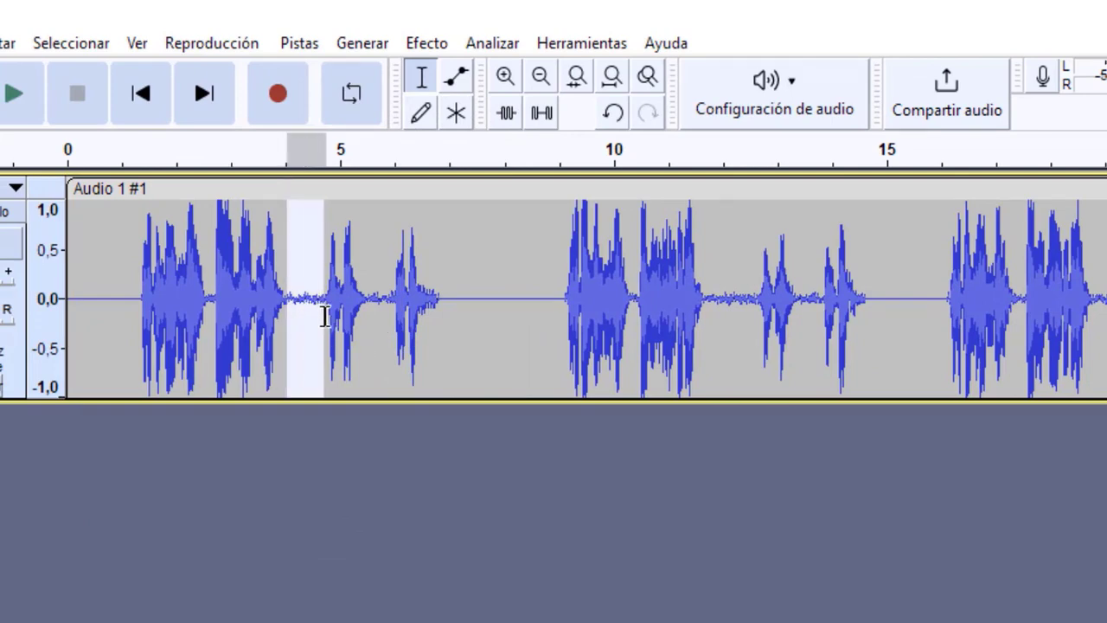
pyautogui.click(541, 114)
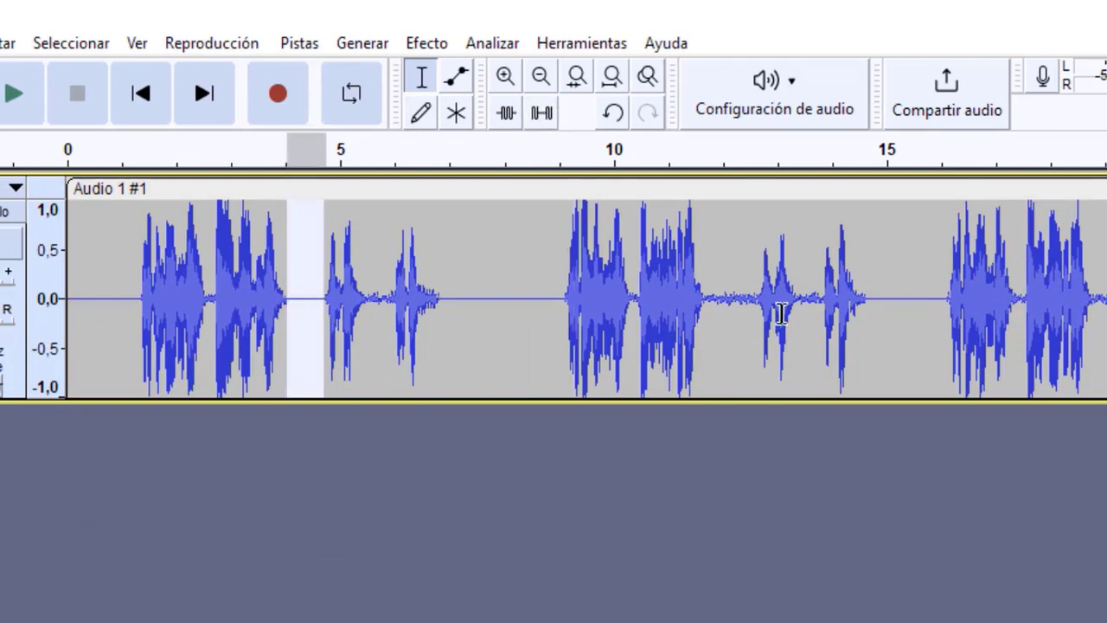
# Step: Silence the pause between phrases from about 11.7 to 12.6 s
pyautogui.click(706, 327)
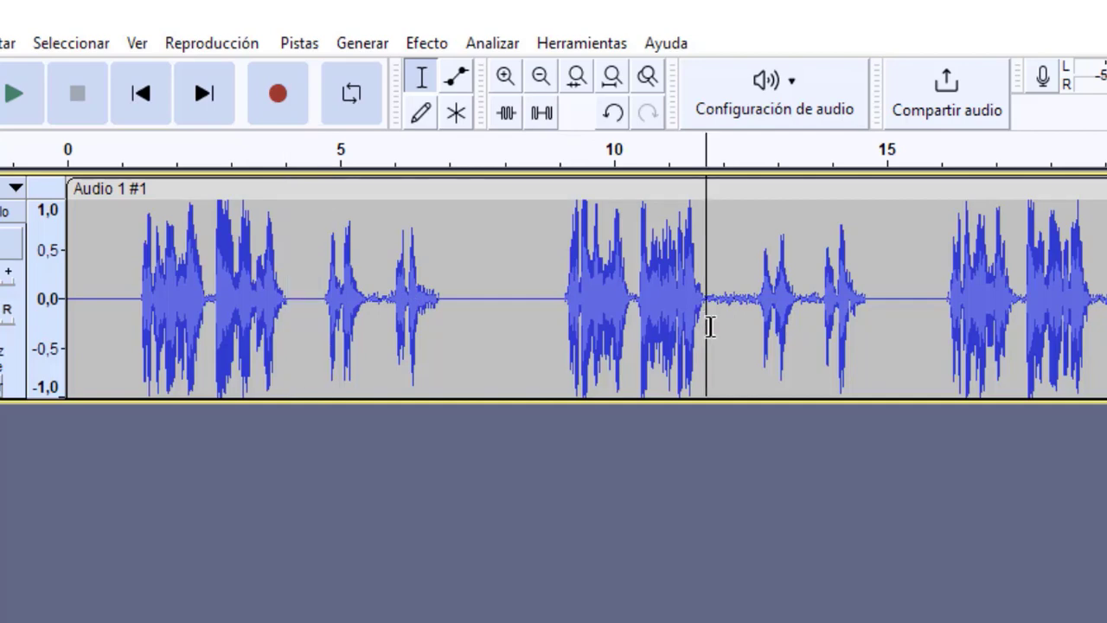
pyautogui.moveTo(709, 327); pyautogui.dragTo(756, 337)
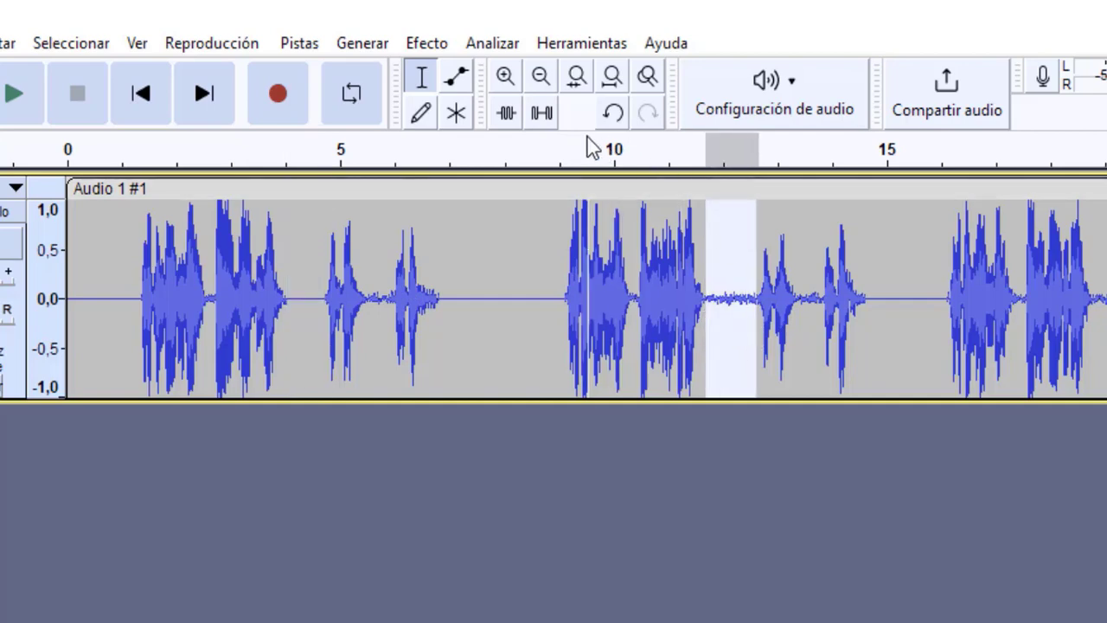
pyautogui.click(550, 114)
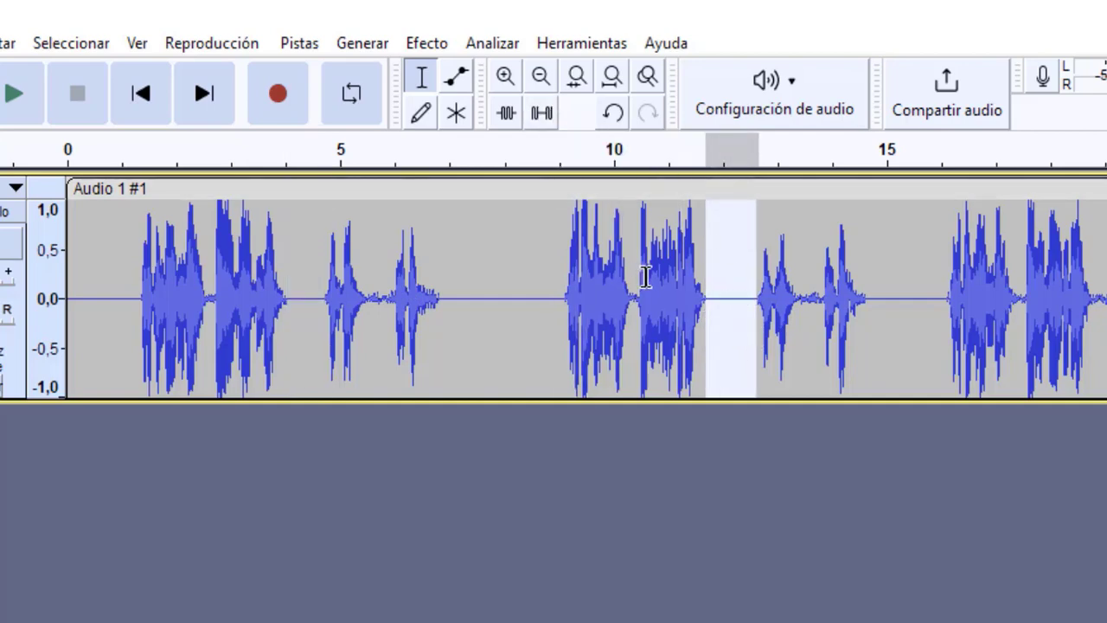
# Step: Silence the pauses from about 19.9 to 20.4 s and from about 18.8 to 19.2 s
pyautogui.click(751, 316)
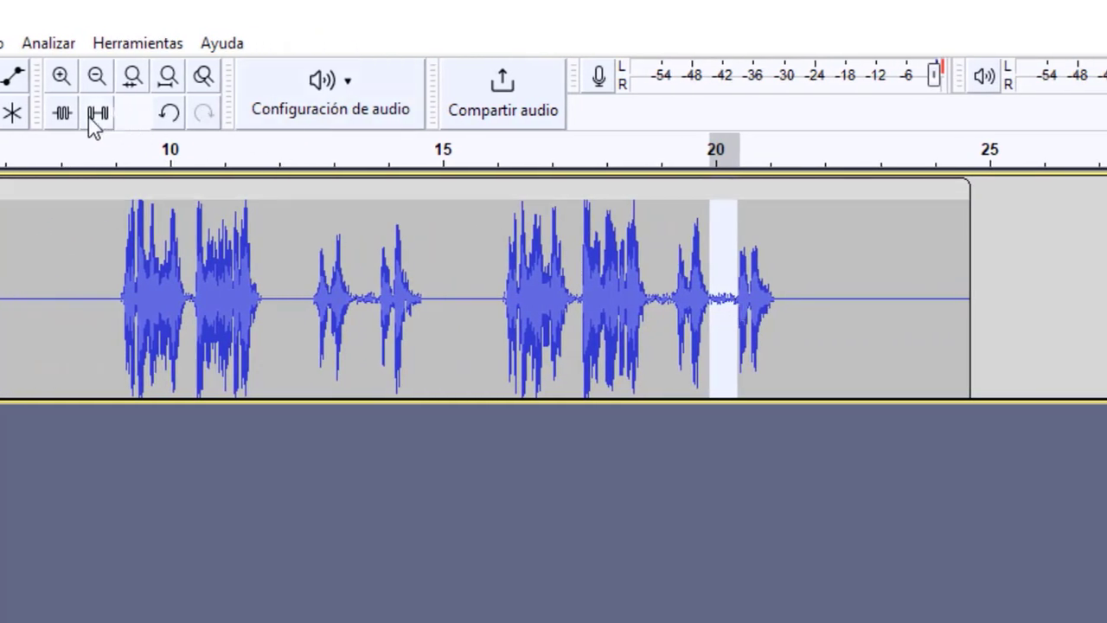
pyautogui.moveTo(650, 313); pyautogui.dragTo(672, 314)
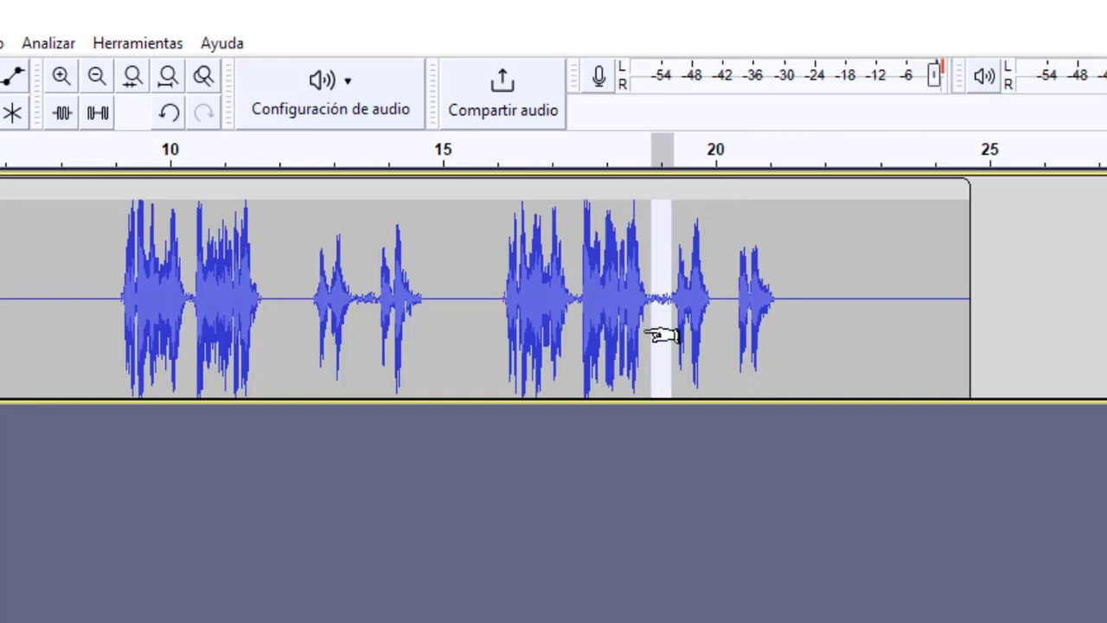
pyautogui.click(94, 114)
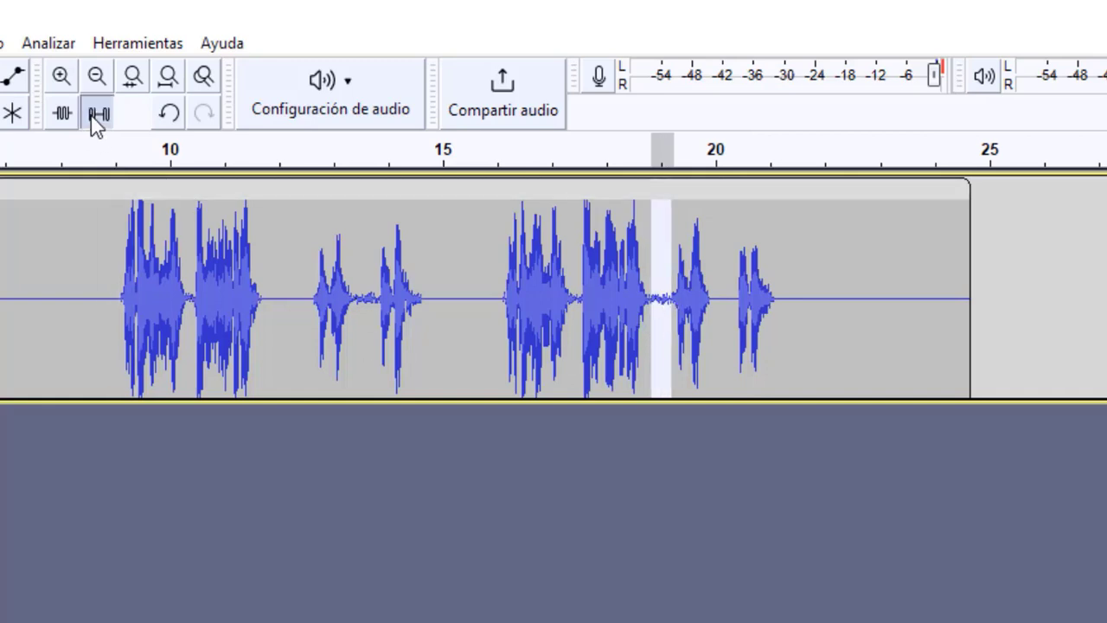
pyautogui.click(573, 310)
pyautogui.moveTo(577, 311); pyautogui.dragTo(586, 314)
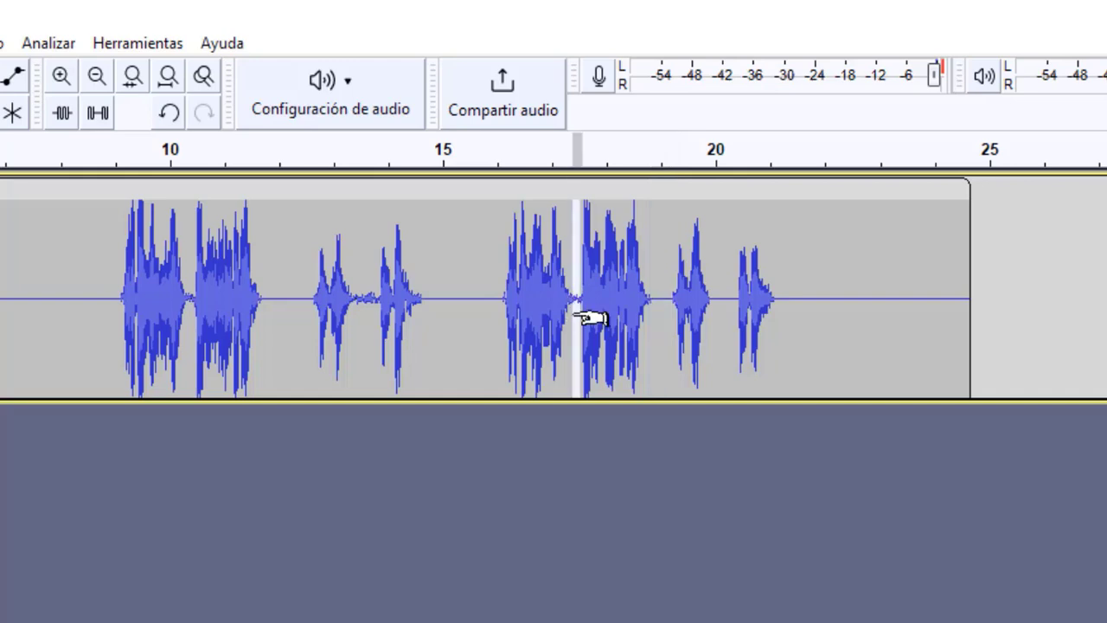
pyautogui.click(468, 317)
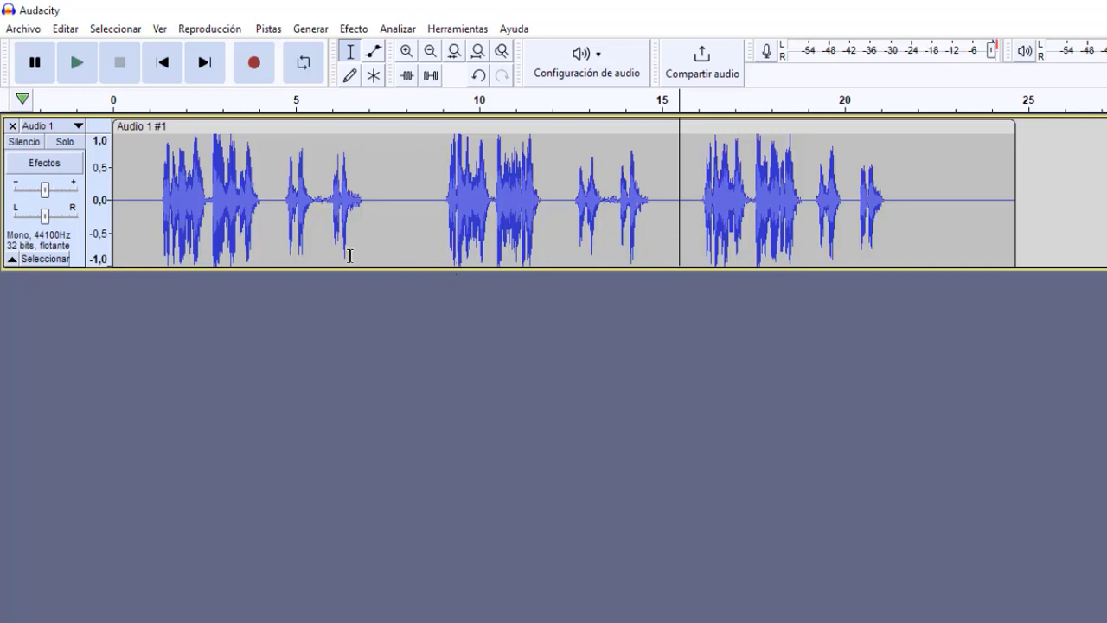
pyautogui.moveTo(396, 228); pyautogui.dragTo(156, 225)
pyautogui.moveTo(439, 218); pyautogui.dragTo(889, 216)
pyautogui.click(698, 214)
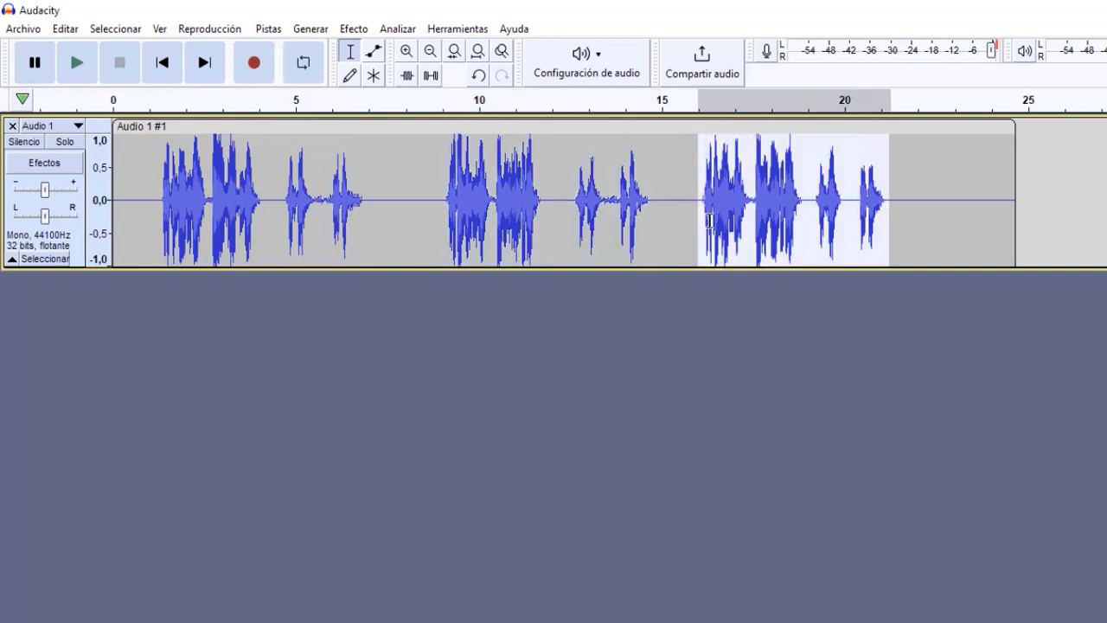
# Step: Silence the whole first spoken passage from about 1.0 to 7.3 s and undo that silencing
pyautogui.moveTo(379, 216); pyautogui.dragTo(148, 229)
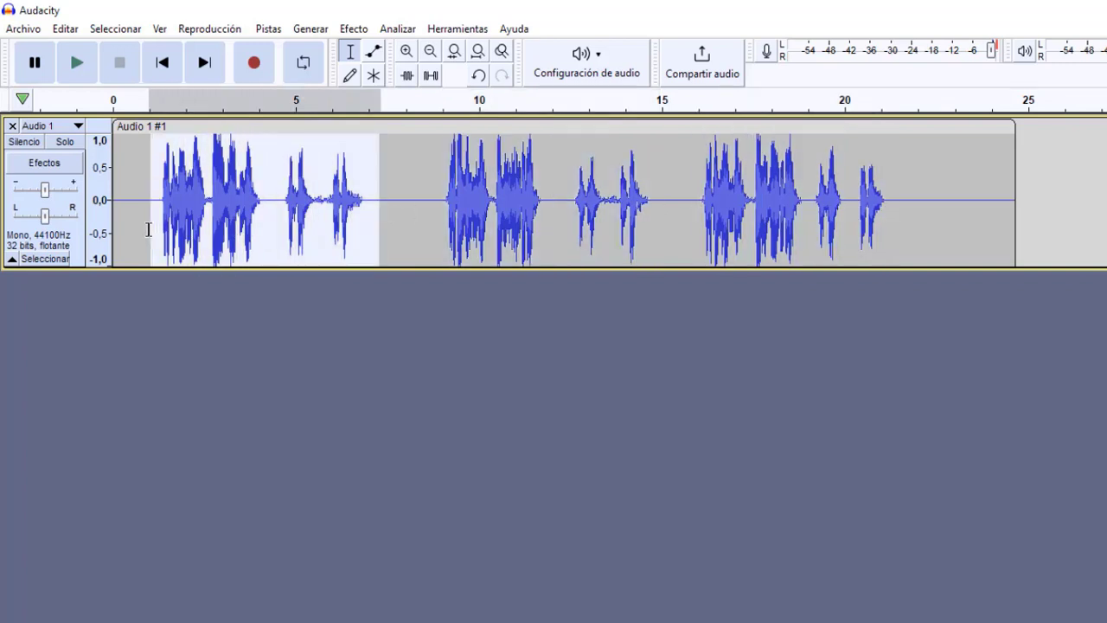
pyautogui.click(431, 77)
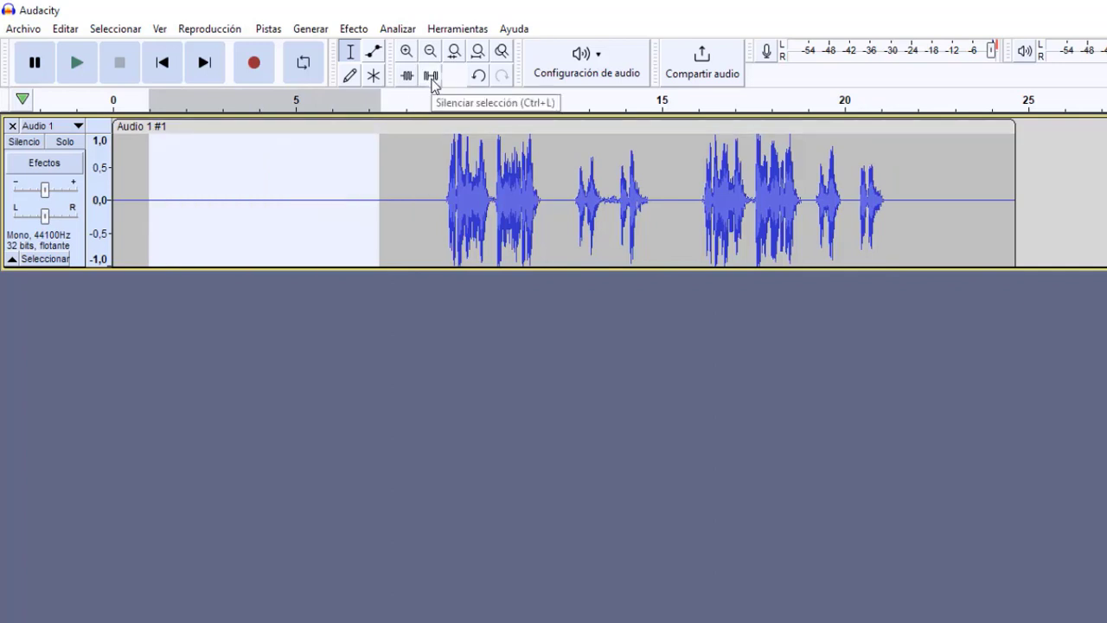
pyautogui.click(478, 76)
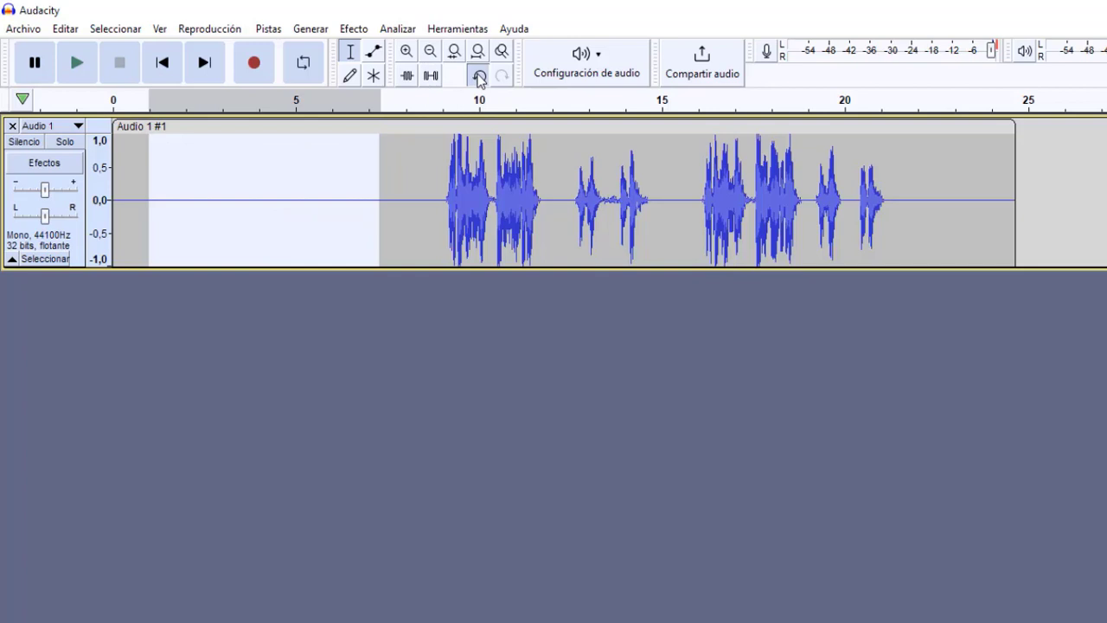
pyautogui.click(411, 226)
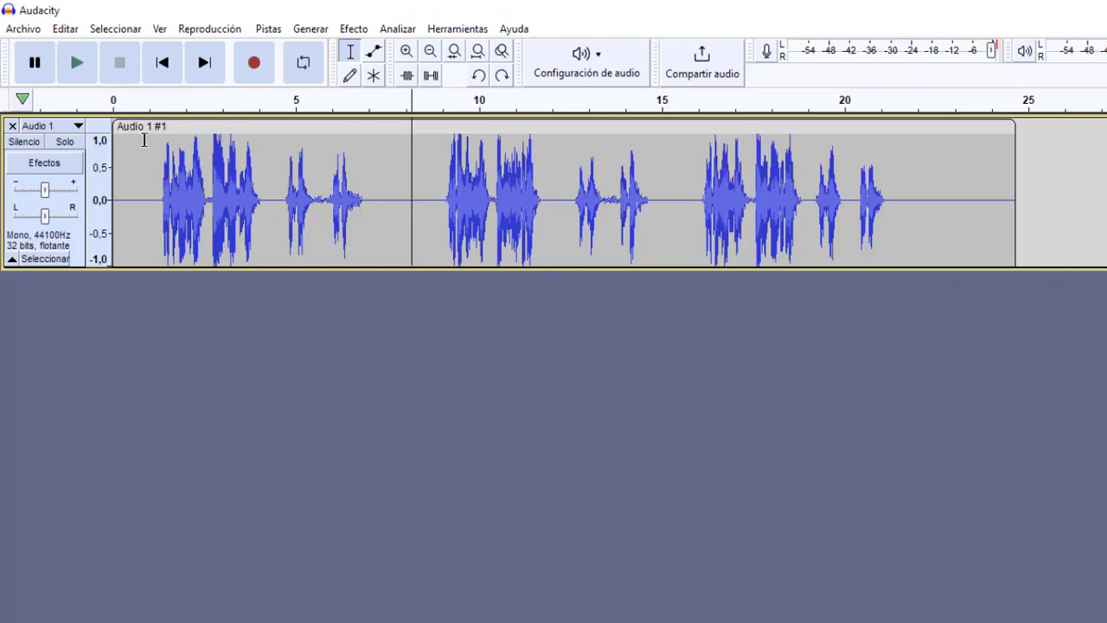
# Step: Play the cleaned recording from about 1 s to about 21.5 s to check the silenced pauses
pyautogui.click(150, 205)
pyautogui.press('space')
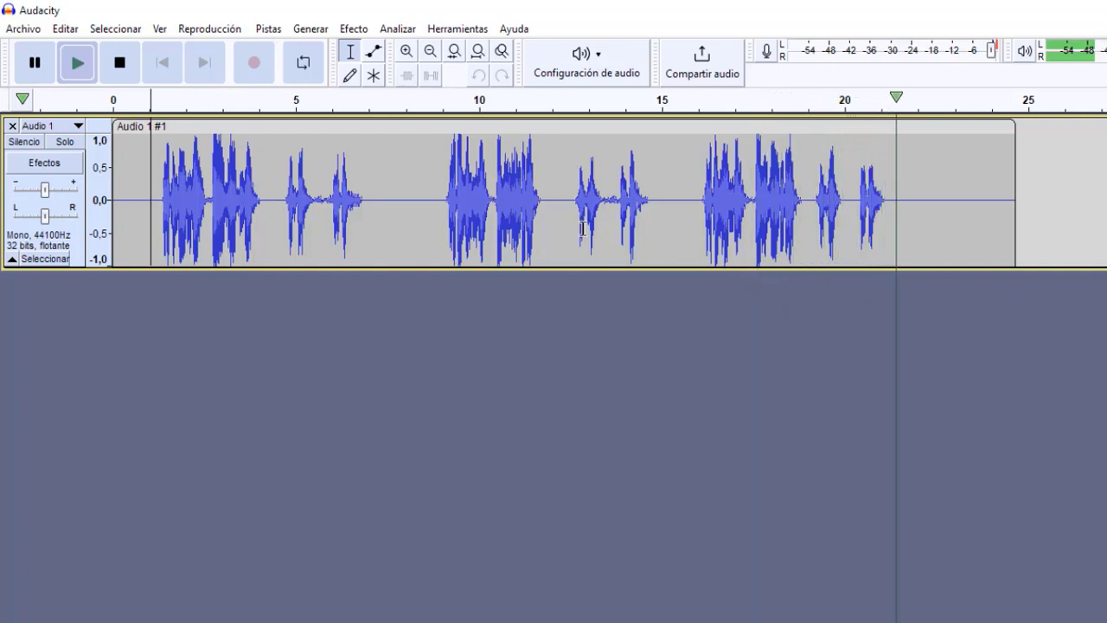
pyautogui.press('space')
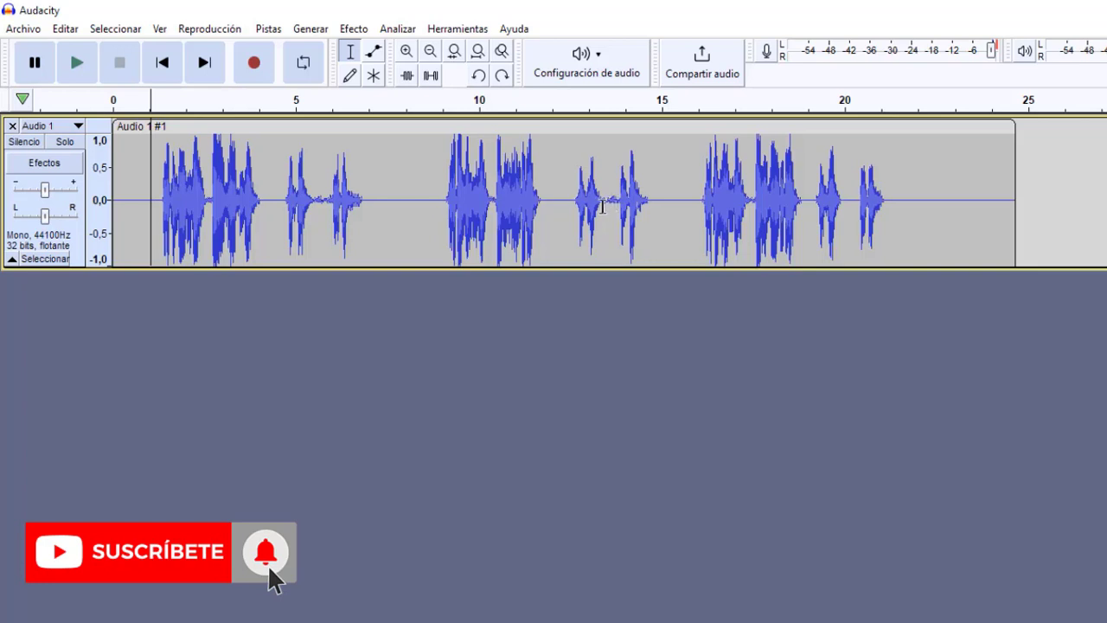
# Step: Silence the pause from about 13.4 to 13.8 s and delete all audio from the start to about 15.6 s
pyautogui.moveTo(602, 206); pyautogui.dragTo(619, 210)
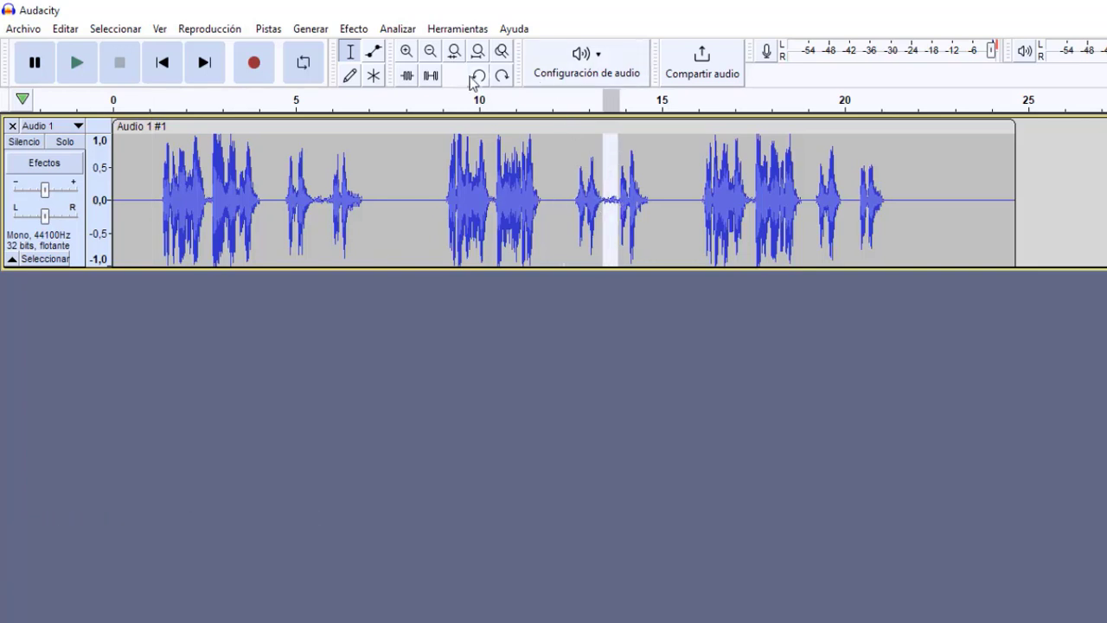
pyautogui.click(676, 230)
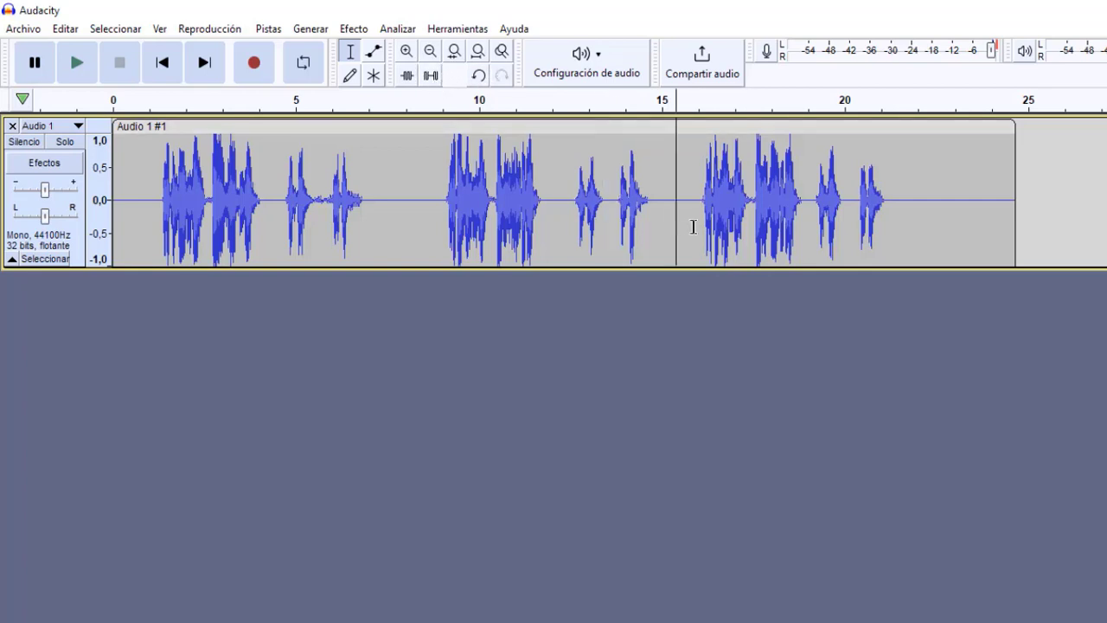
pyautogui.moveTo(692, 226); pyautogui.dragTo(908, 229)
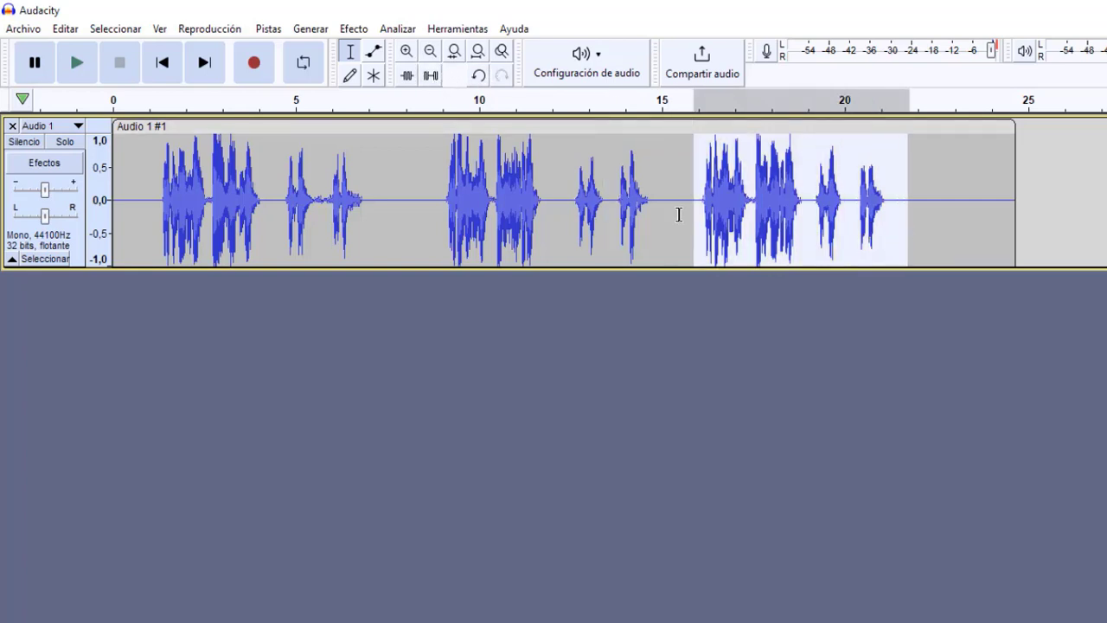
pyautogui.moveTo(678, 214); pyautogui.dragTo(109, 217)
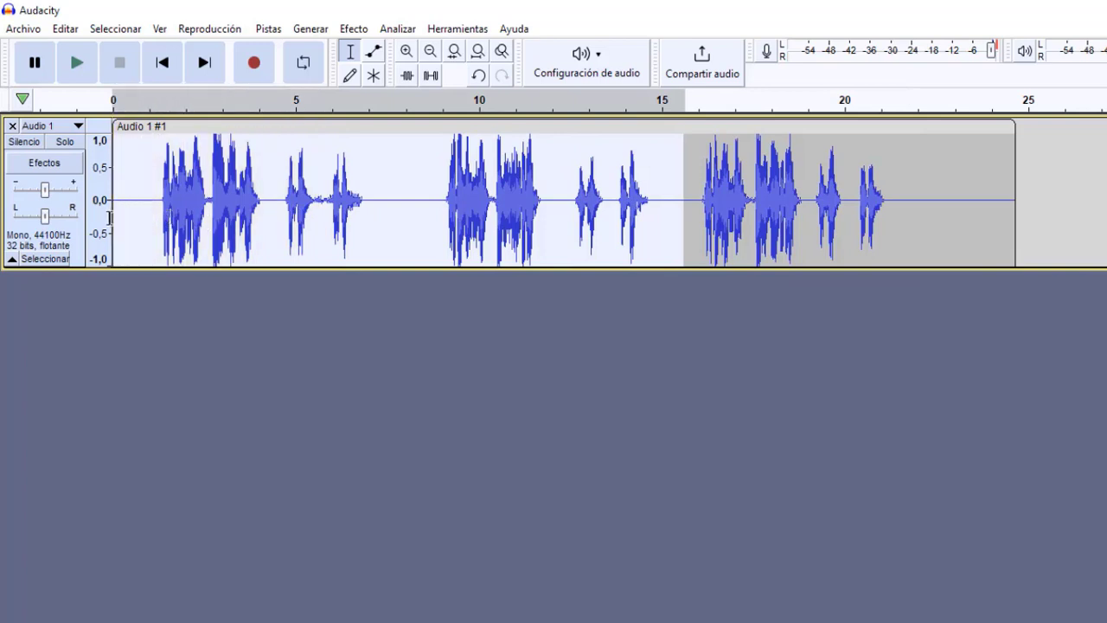
pyautogui.press('Delete')
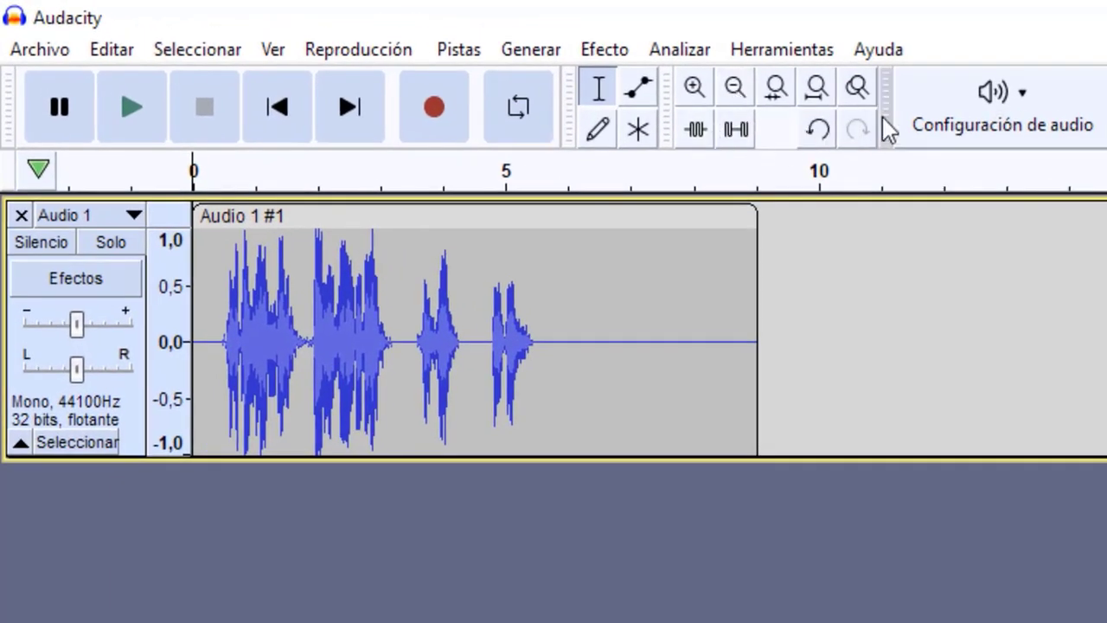
# Step: Examine the remaining passage up close, phrase by phrase, looking for residual noise and the separate spoken segments
pyautogui.click(731, 93)
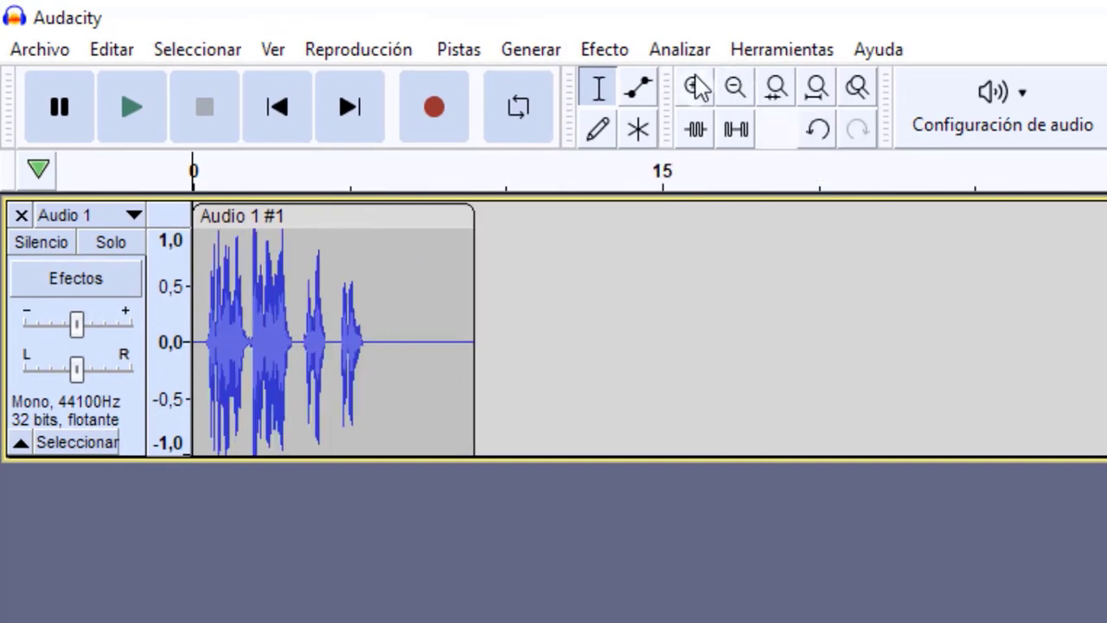
pyautogui.click(697, 90)
pyautogui.click(697, 90)
pyautogui.click(696, 90)
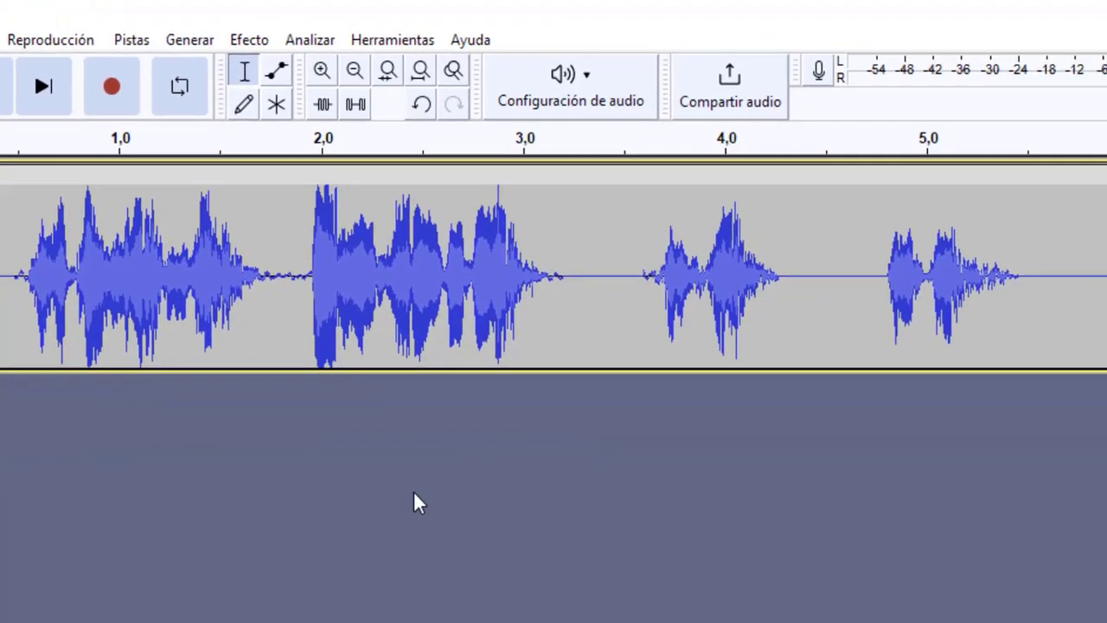
pyautogui.click(569, 353)
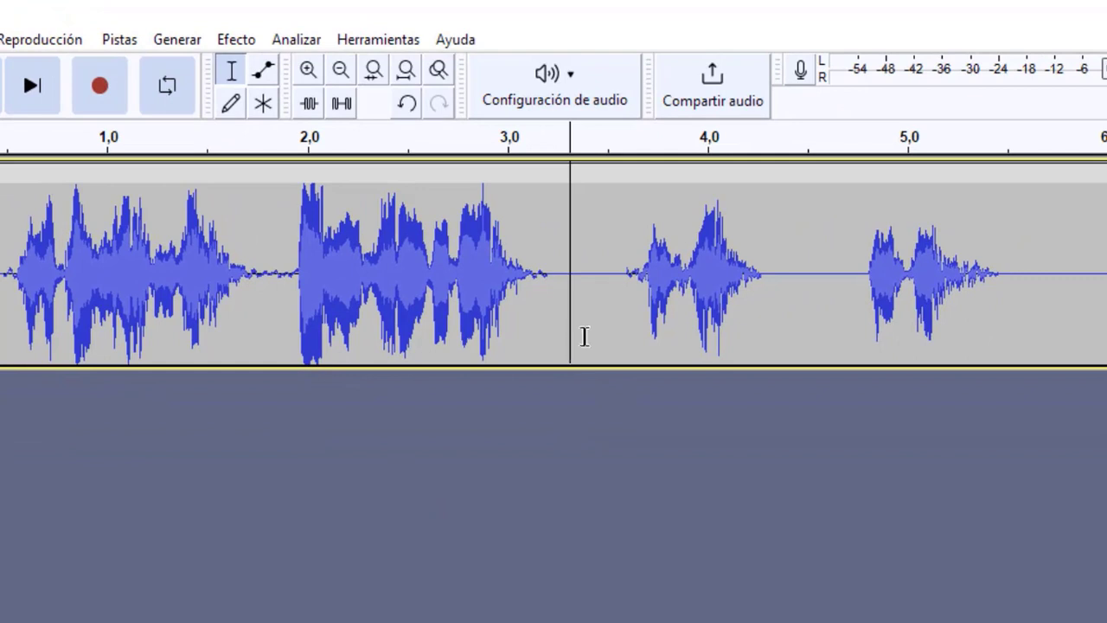
pyautogui.click(592, 333)
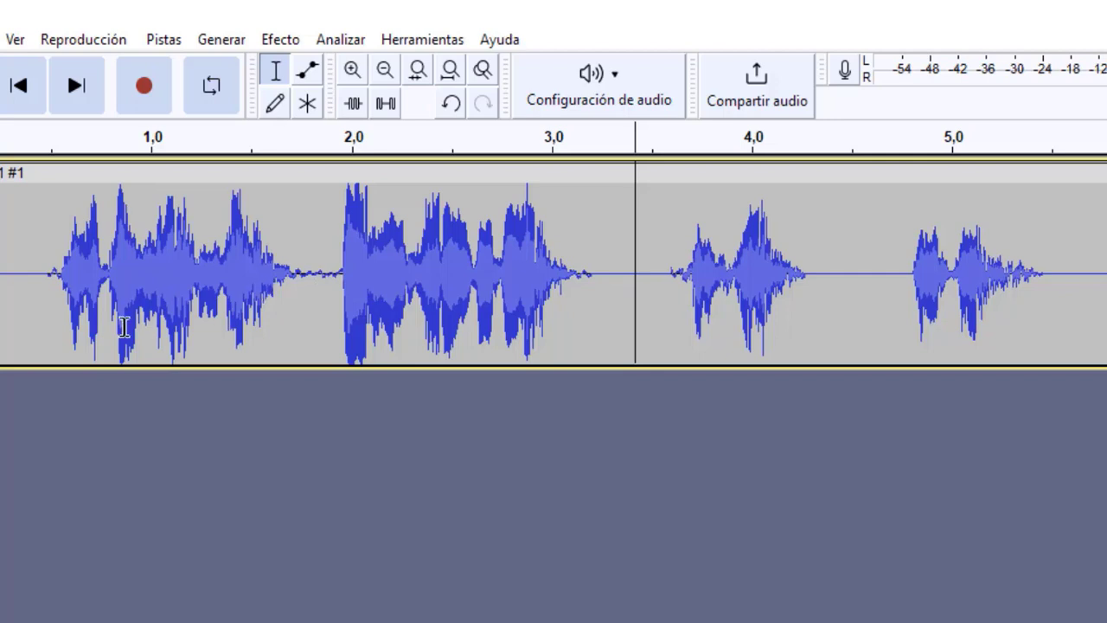
pyautogui.moveTo(52, 308); pyautogui.dragTo(296, 298)
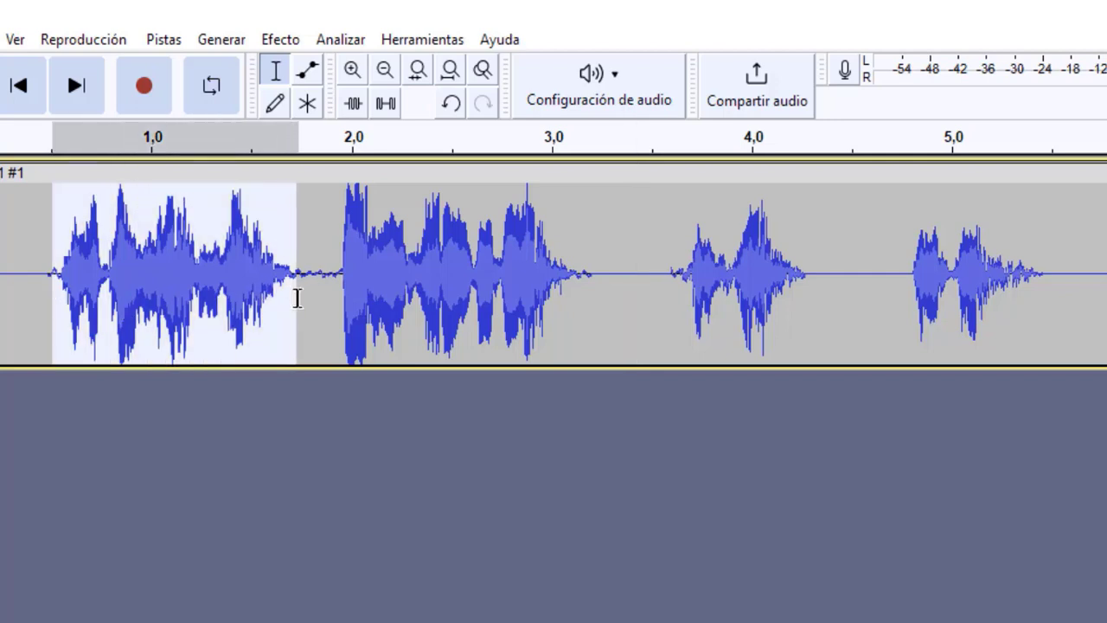
pyautogui.moveTo(329, 307); pyautogui.dragTo(585, 315)
pyautogui.moveTo(662, 314); pyautogui.dragTo(798, 349)
pyautogui.moveTo(902, 329); pyautogui.dragTo(1037, 328)
pyautogui.click(643, 315)
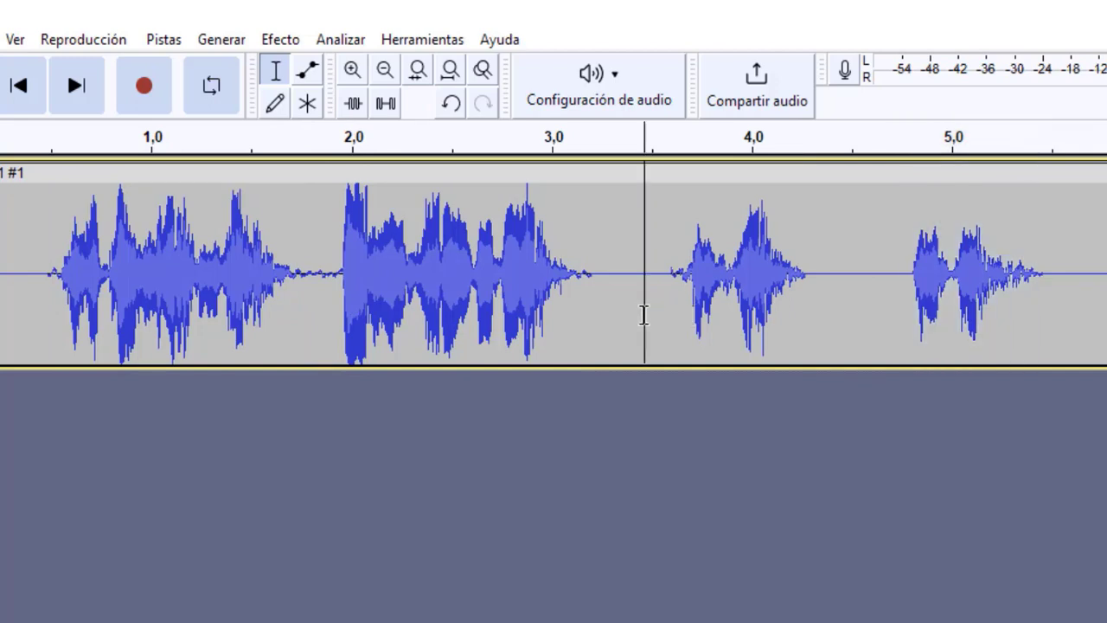
pyautogui.click(664, 313)
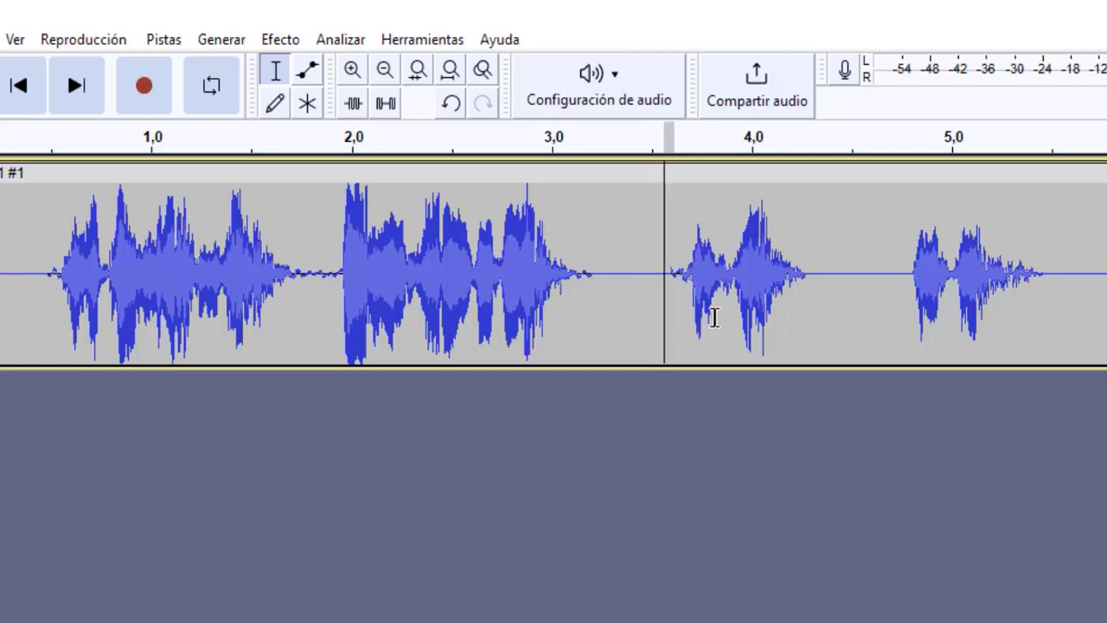
pyautogui.moveTo(714, 317); pyautogui.dragTo(823, 321)
pyautogui.moveTo(883, 302); pyautogui.dragTo(1106, 315)
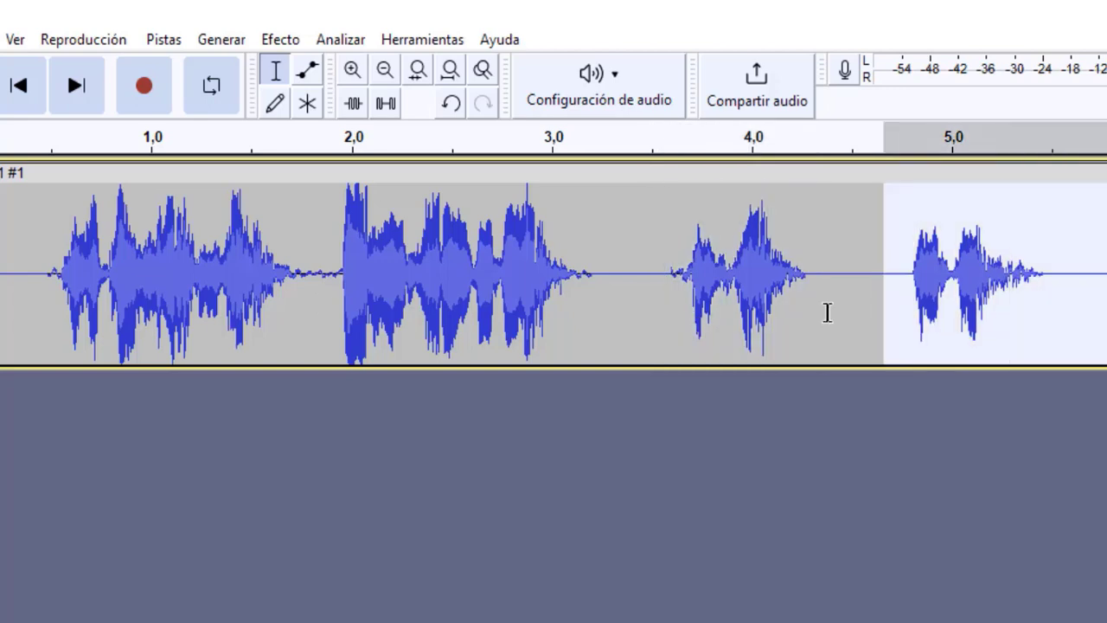
pyautogui.click(618, 299)
# Step: Silence the short noisy gap from about 1.7 to 1.9 s between the first two phrases
pyautogui.moveTo(293, 284); pyautogui.dragTo(341, 292)
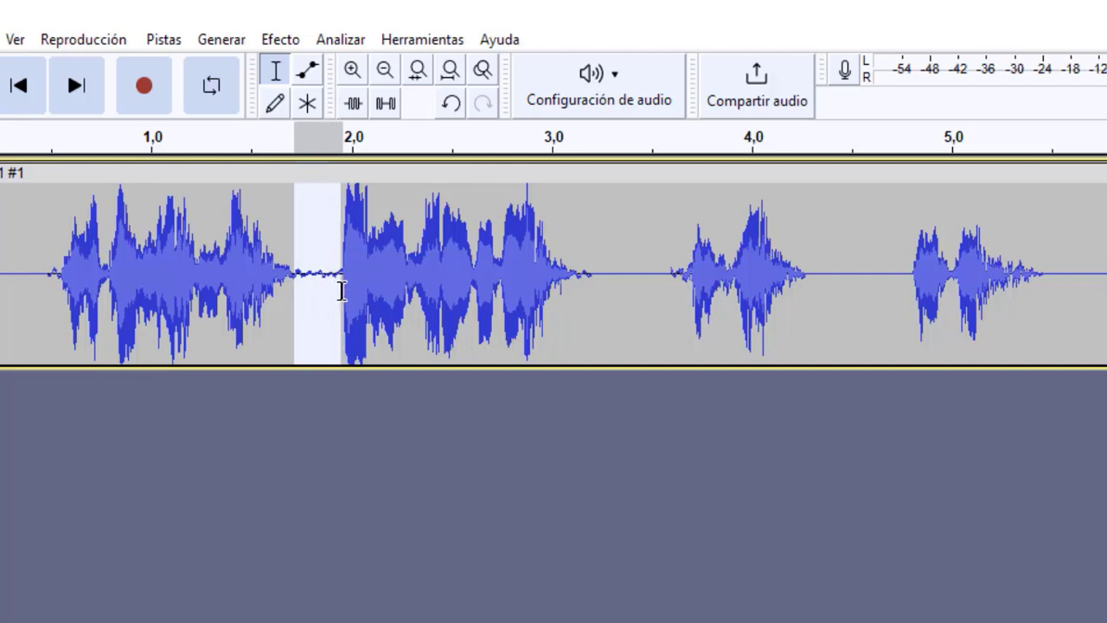
pyautogui.click(386, 103)
pyautogui.click(313, 307)
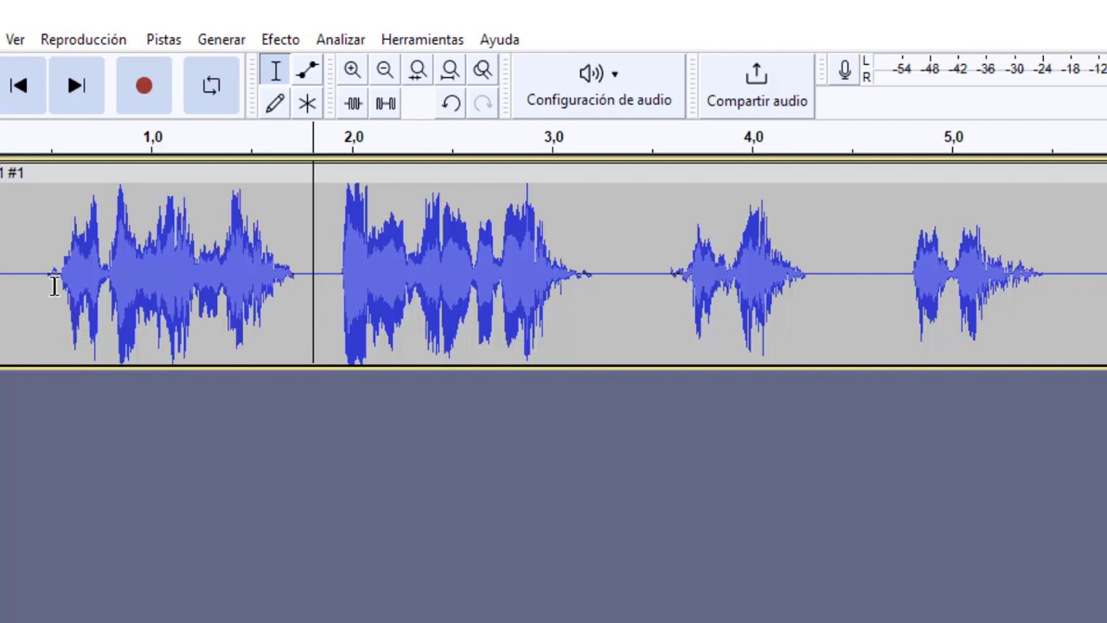
pyautogui.click(56, 276)
pyautogui.moveTo(56, 277); pyautogui.dragTo(42, 276)
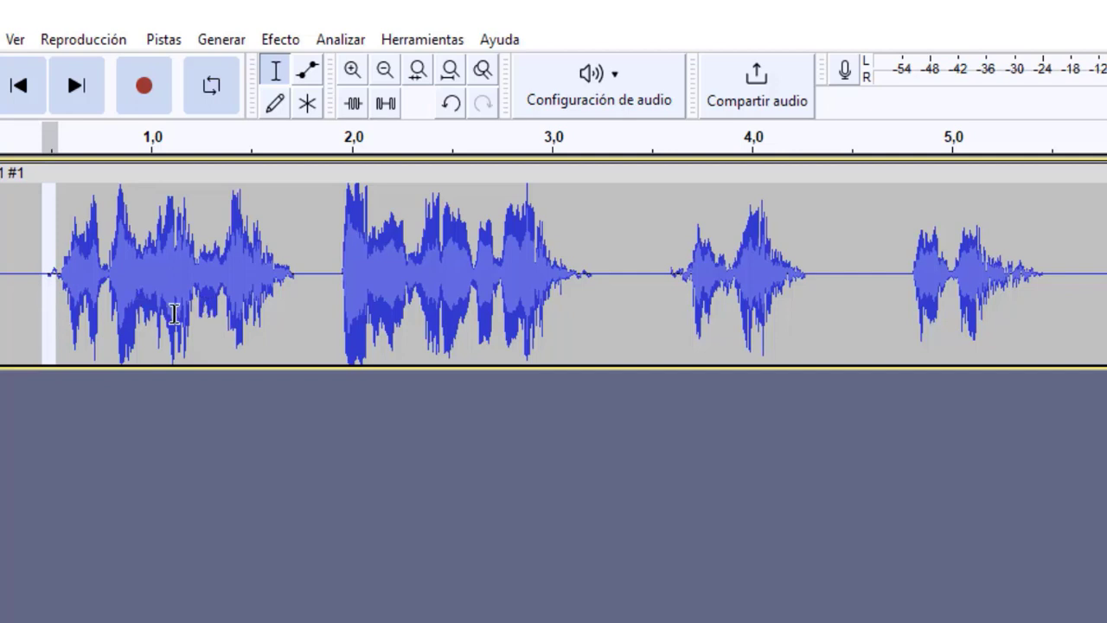
pyautogui.click(34, 287)
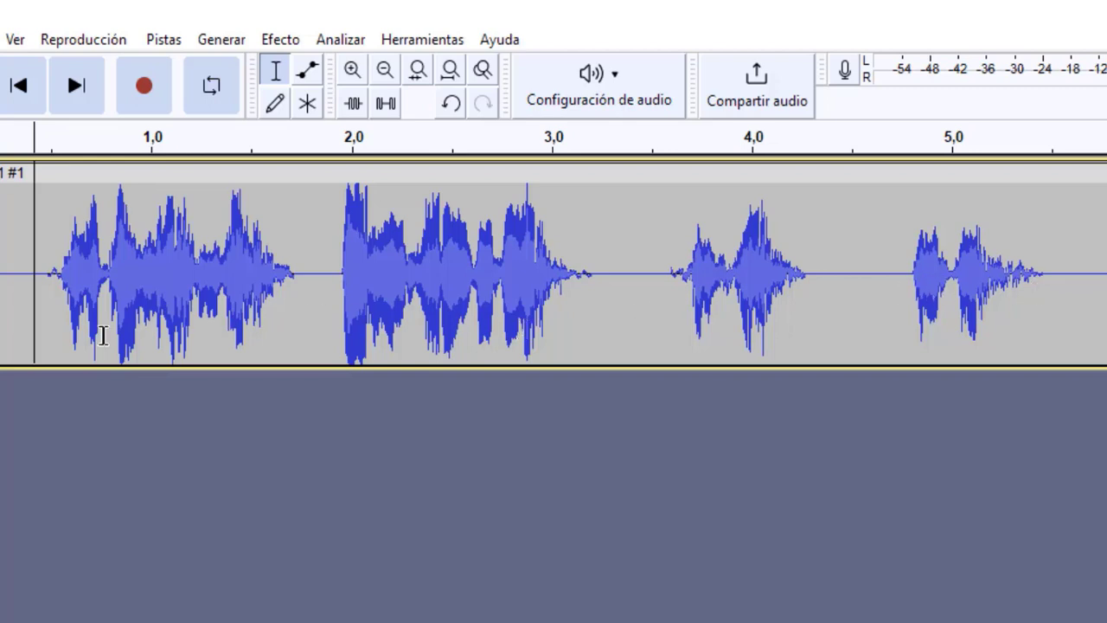
# Step: Select the first phrase from about 0.5 to 1.75 s, open the Retardo effect for it and preview it with the current settings
pyautogui.moveTo(49, 306); pyautogui.dragTo(301, 325)
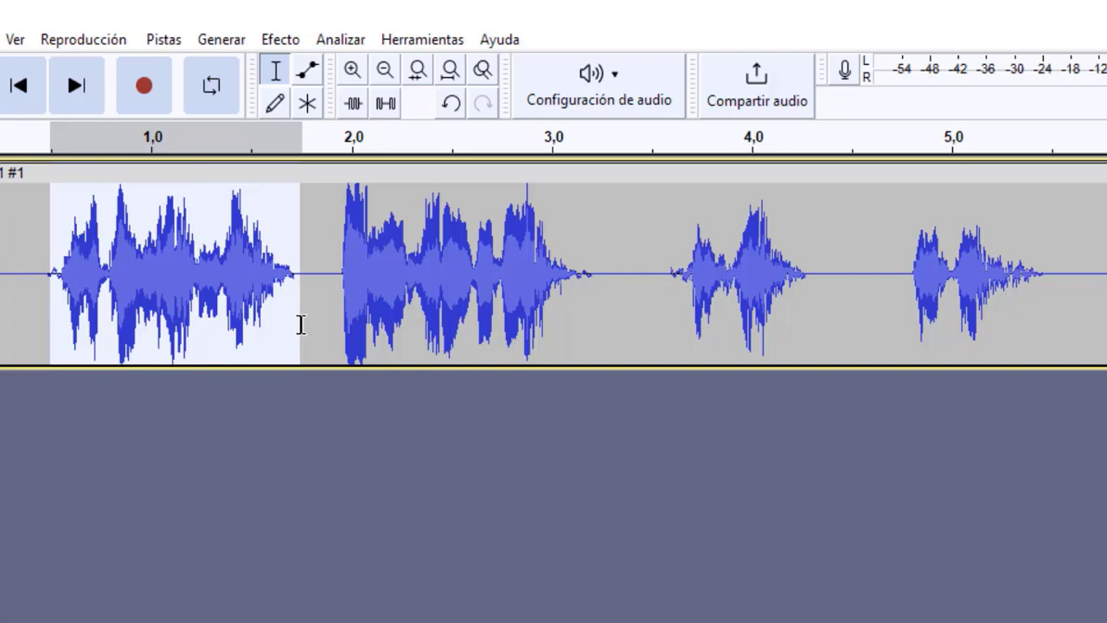
pyautogui.press('space')
pyautogui.click(275, 43)
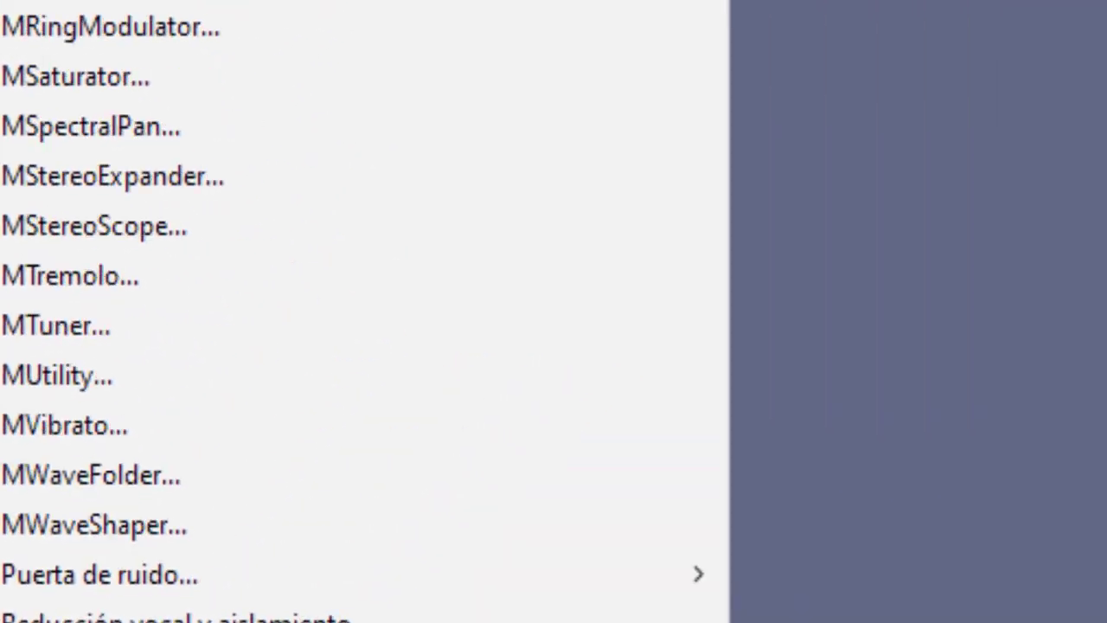
pyautogui.click(471, 367)
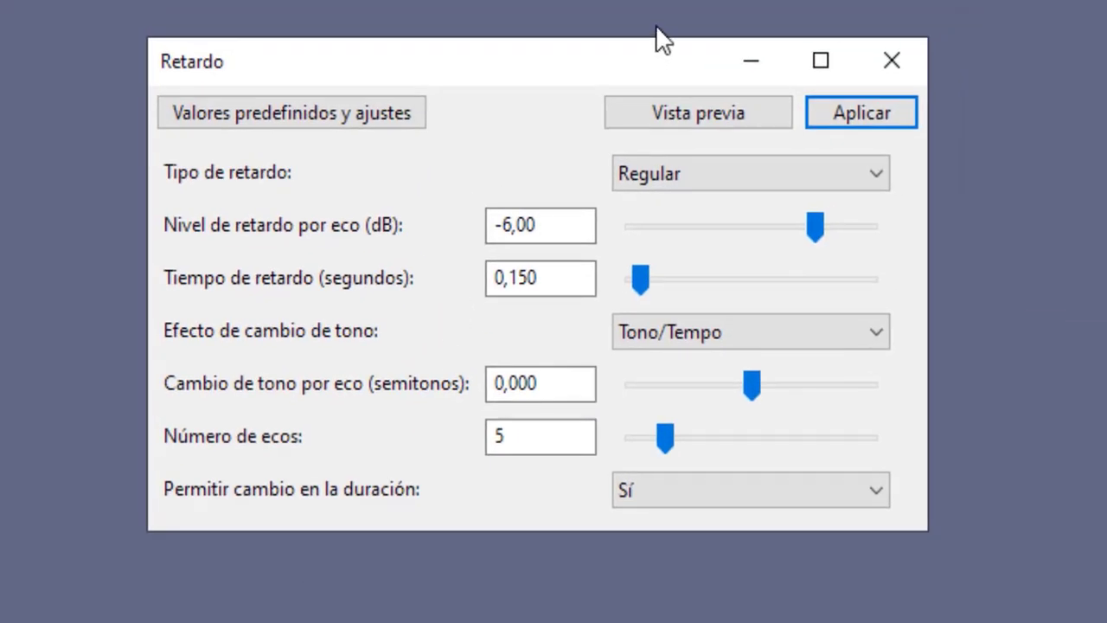
pyautogui.moveTo(568, 81); pyautogui.dragTo(400, 0)
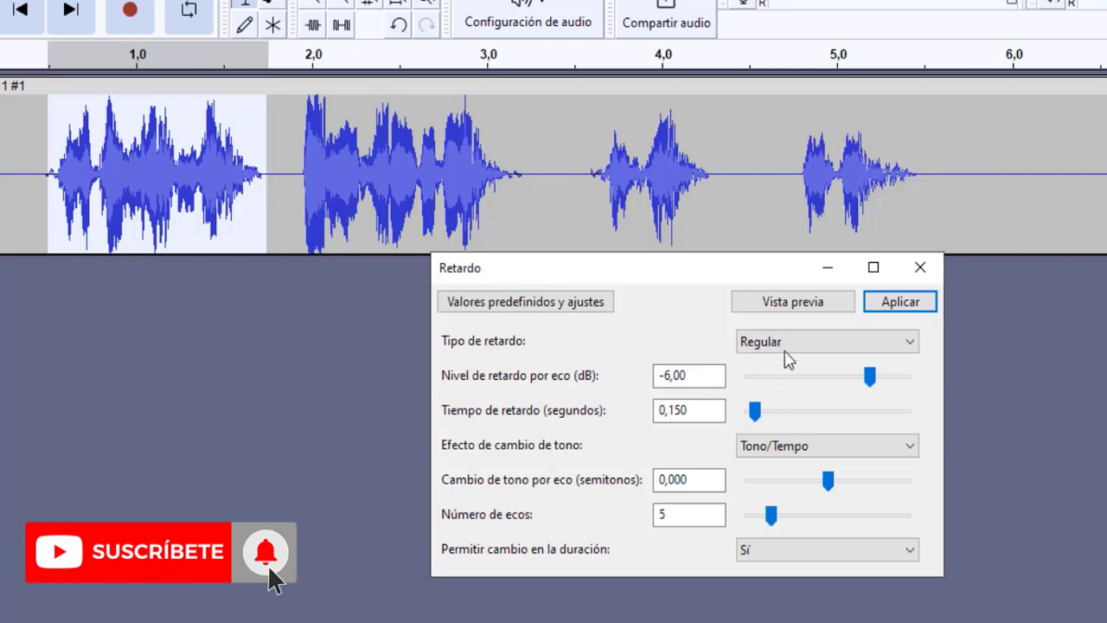
pyautogui.click(811, 304)
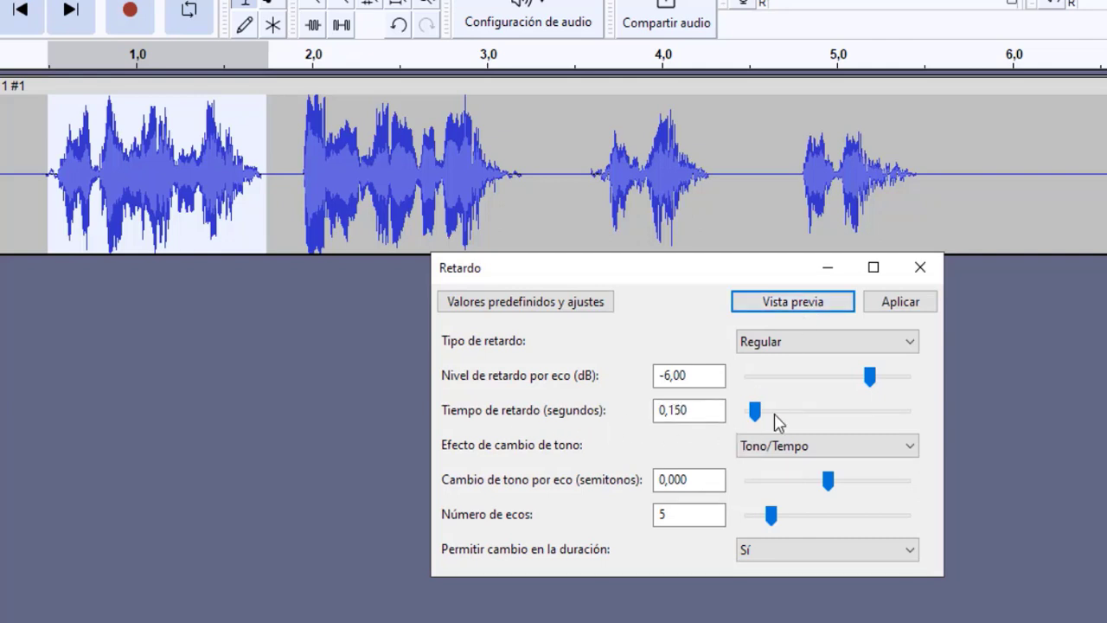
pyautogui.click(786, 309)
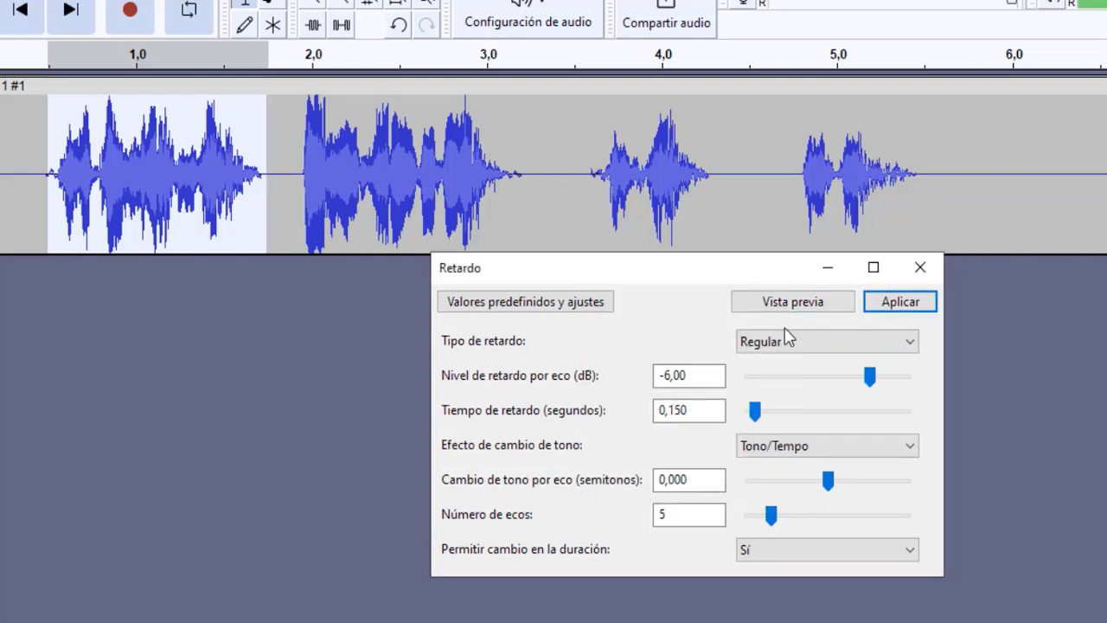
# Step: Try delay times of 0,460, 0,260 and 0,100 seconds in the Retardo effect, previewing each one
pyautogui.click(707, 409)
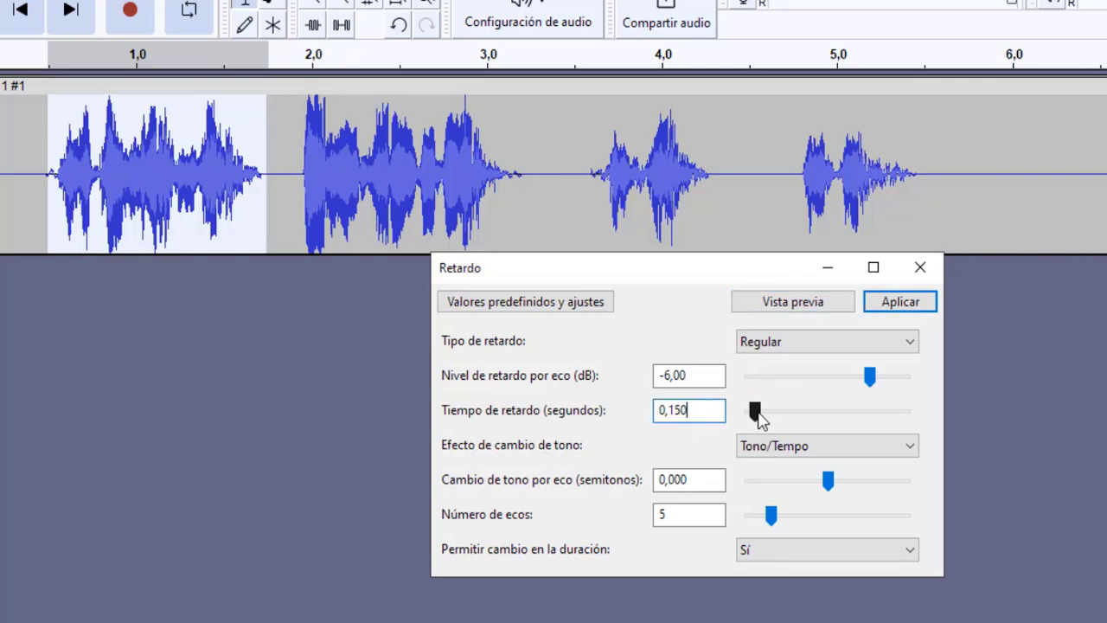
pyautogui.moveTo(754, 411); pyautogui.dragTo(768, 409)
pyautogui.click(781, 309)
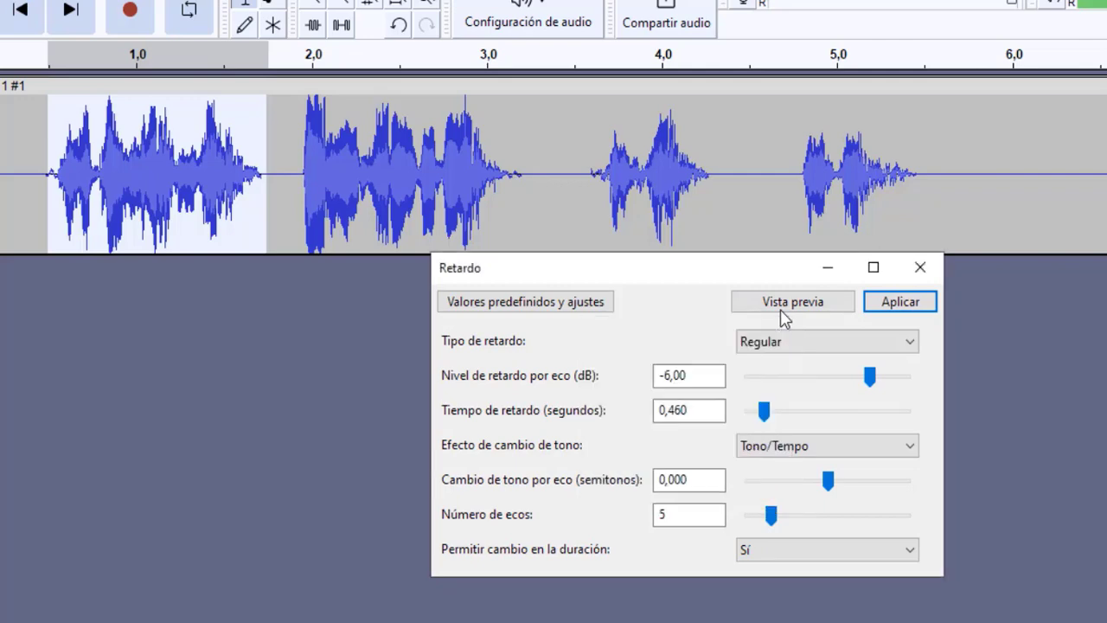
pyautogui.click(765, 417)
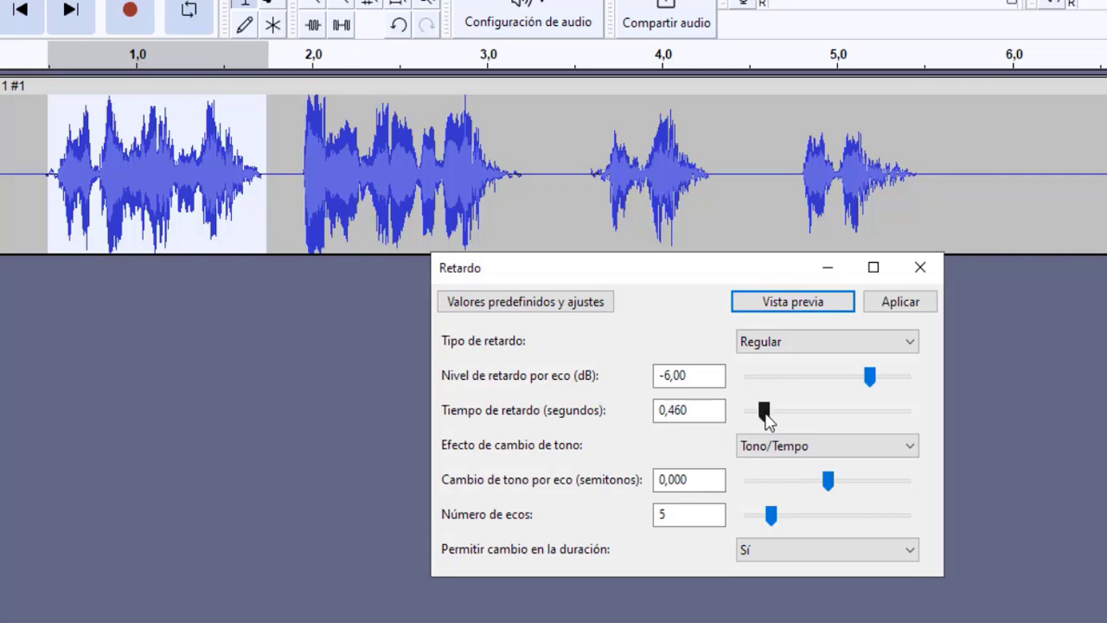
pyautogui.moveTo(766, 417); pyautogui.dragTo(761, 422)
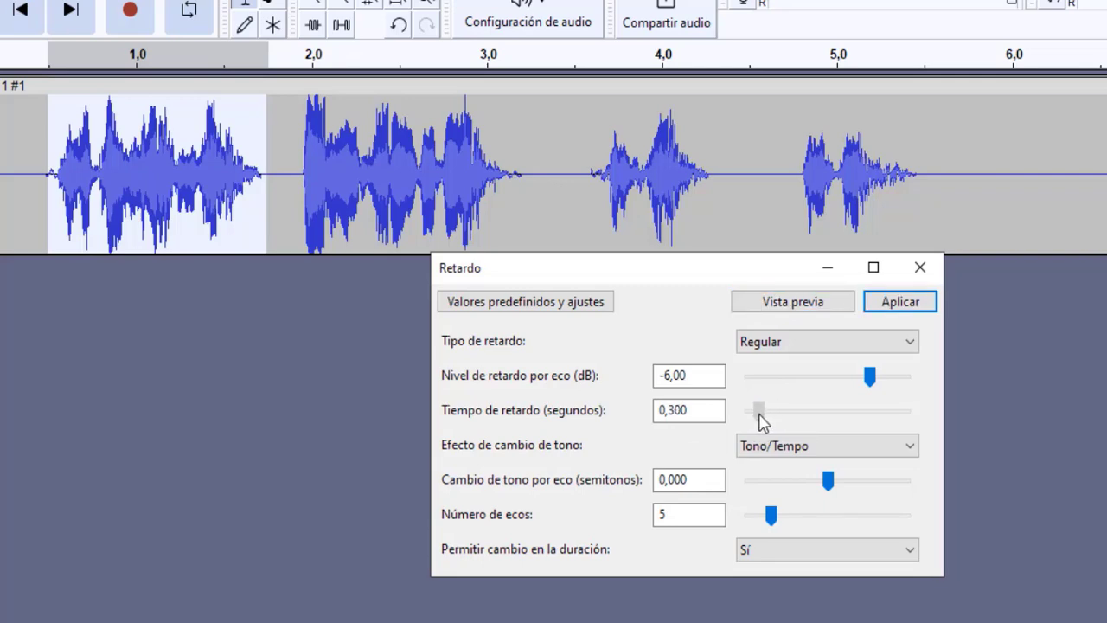
pyautogui.click(794, 310)
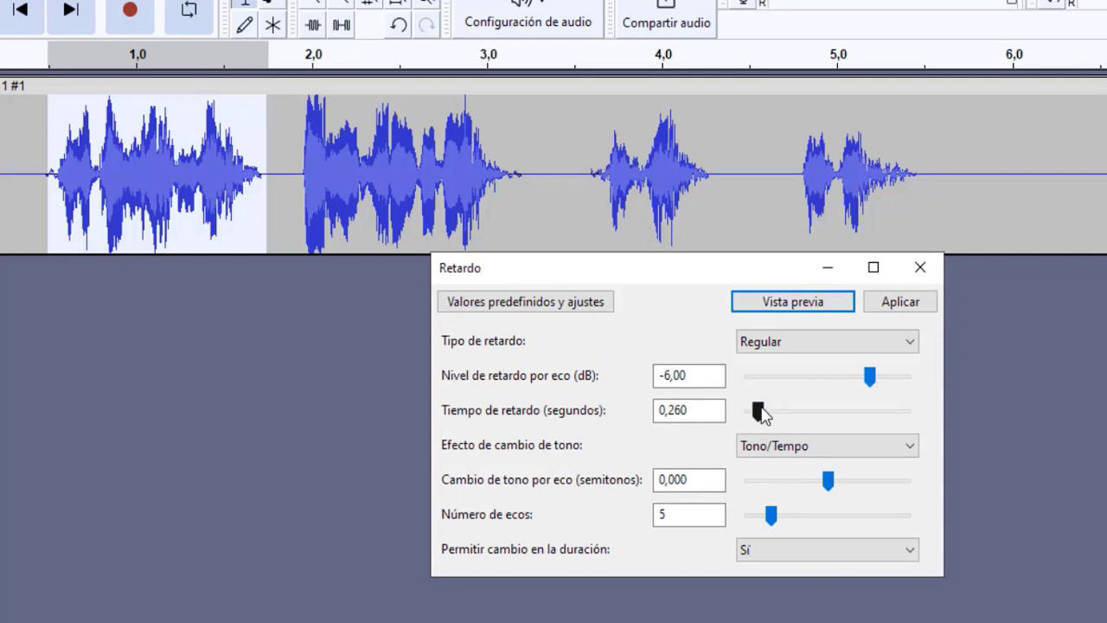
pyautogui.moveTo(760, 415); pyautogui.dragTo(755, 416)
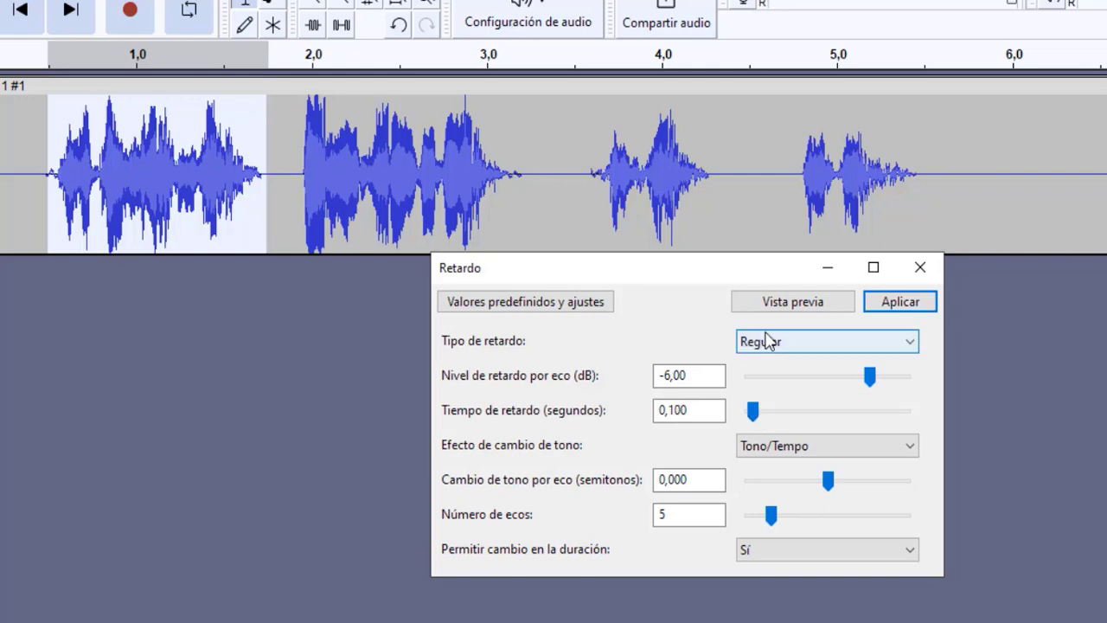
pyautogui.click(780, 306)
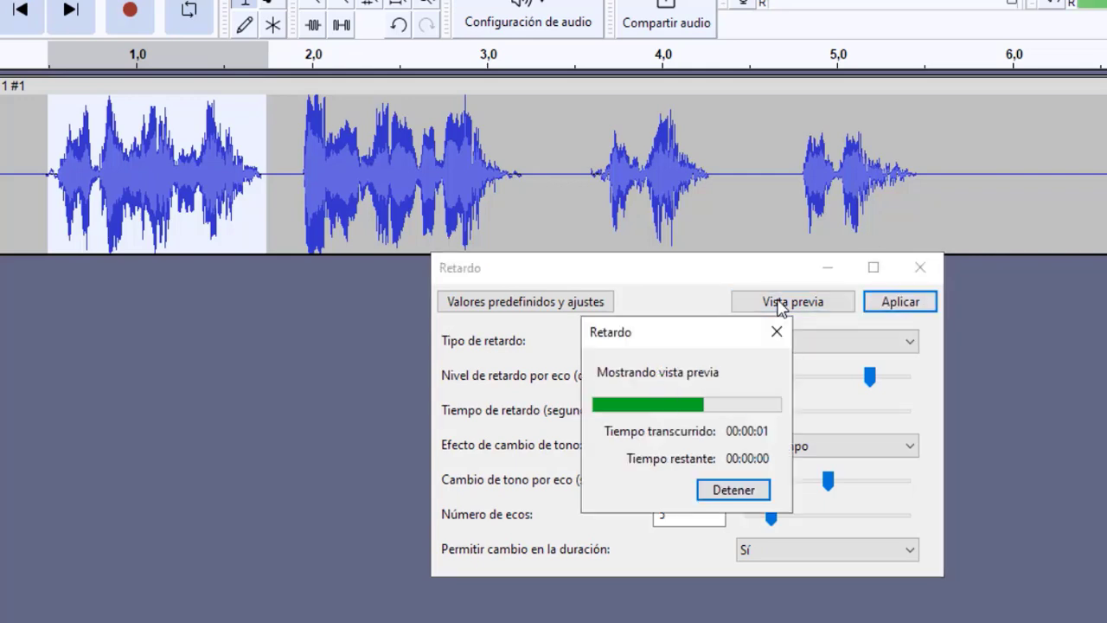
pyautogui.click(780, 305)
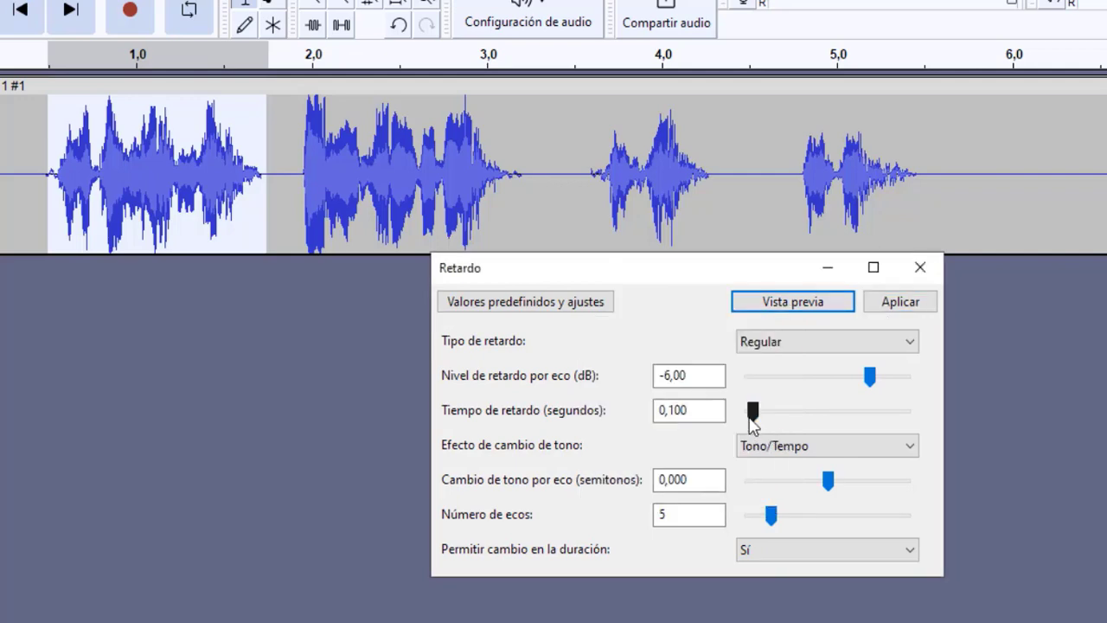
# Step: Set the Retardo delay time to 0,150 seconds and preview the echo
pyautogui.moveTo(753, 419); pyautogui.dragTo(760, 421)
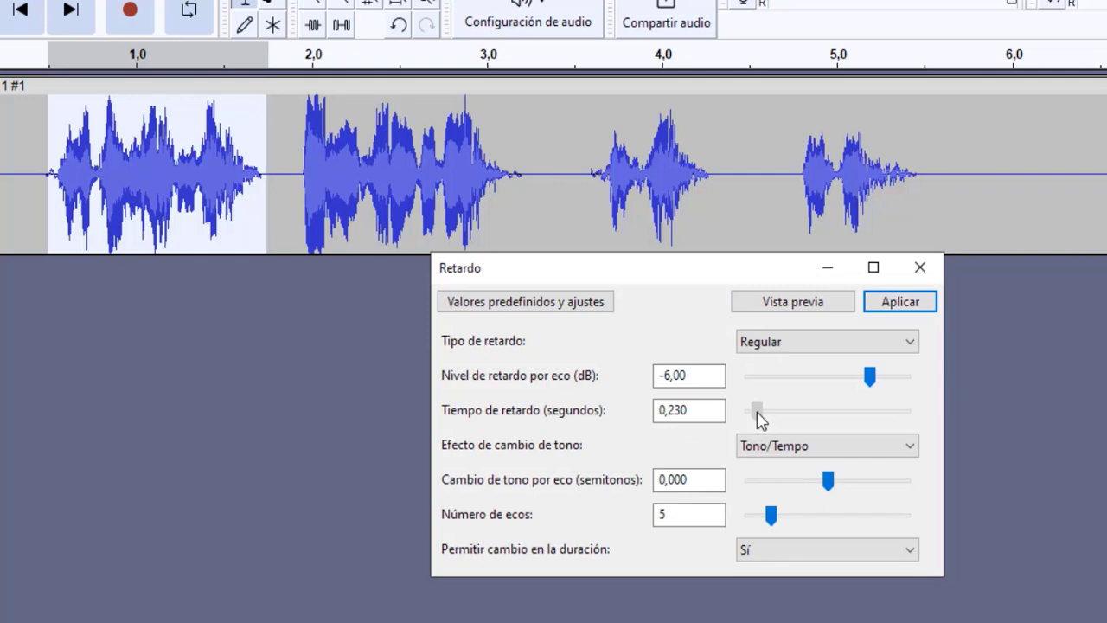
pyautogui.click(709, 416)
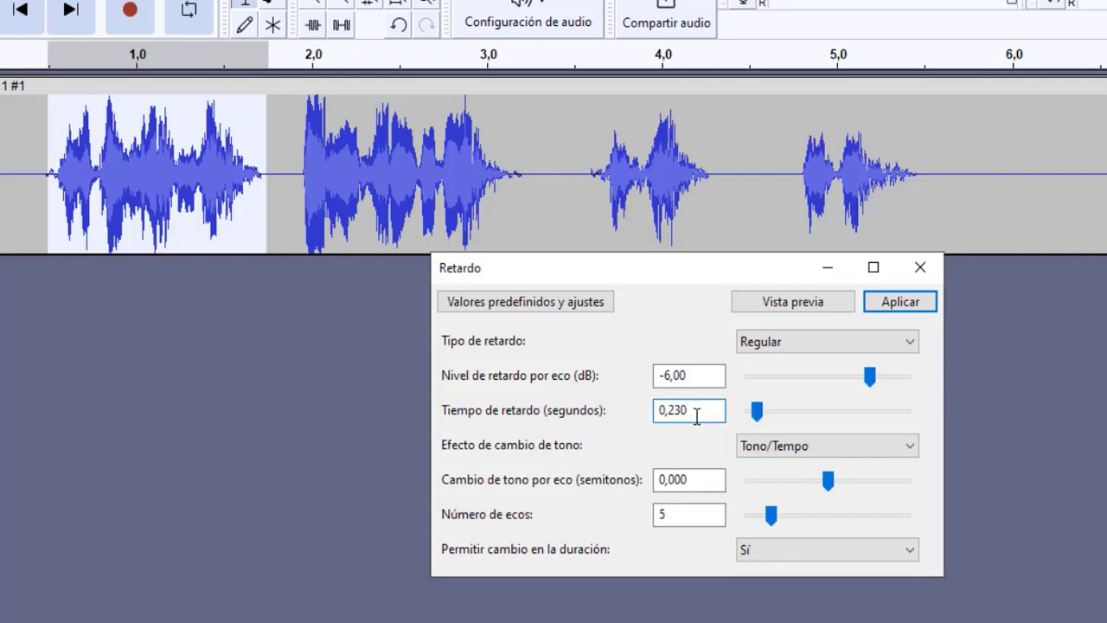
pyautogui.press('BackSpace')
pyautogui.write('15')
pyautogui.click(779, 310)
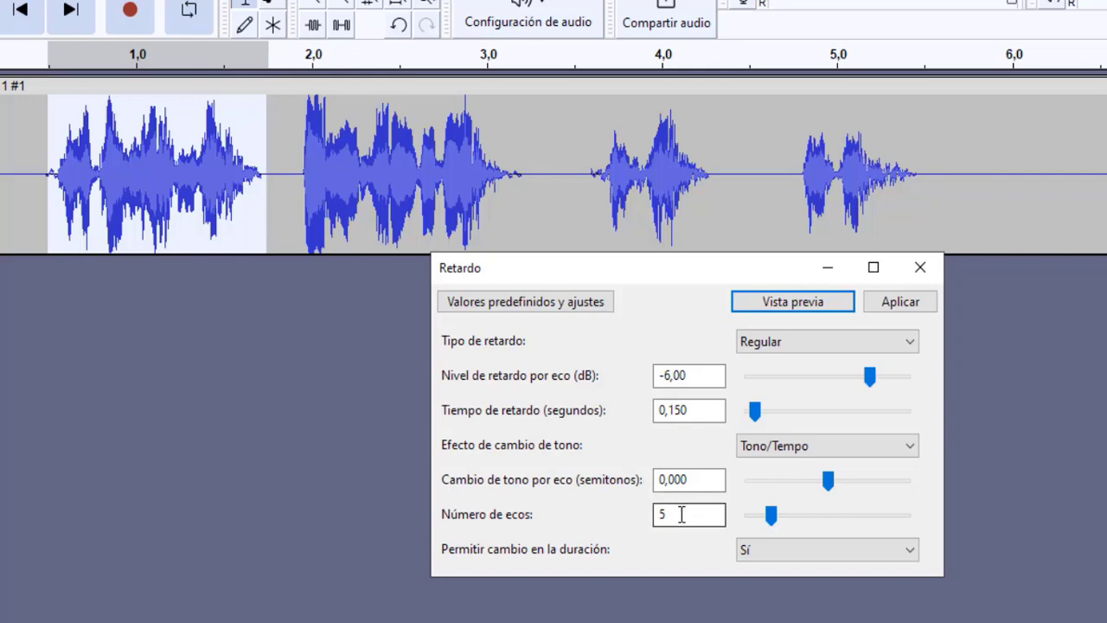
# Step: Try the low-quality pitch shift as the Retardo pitch change effect and preview it
pyautogui.click(881, 453)
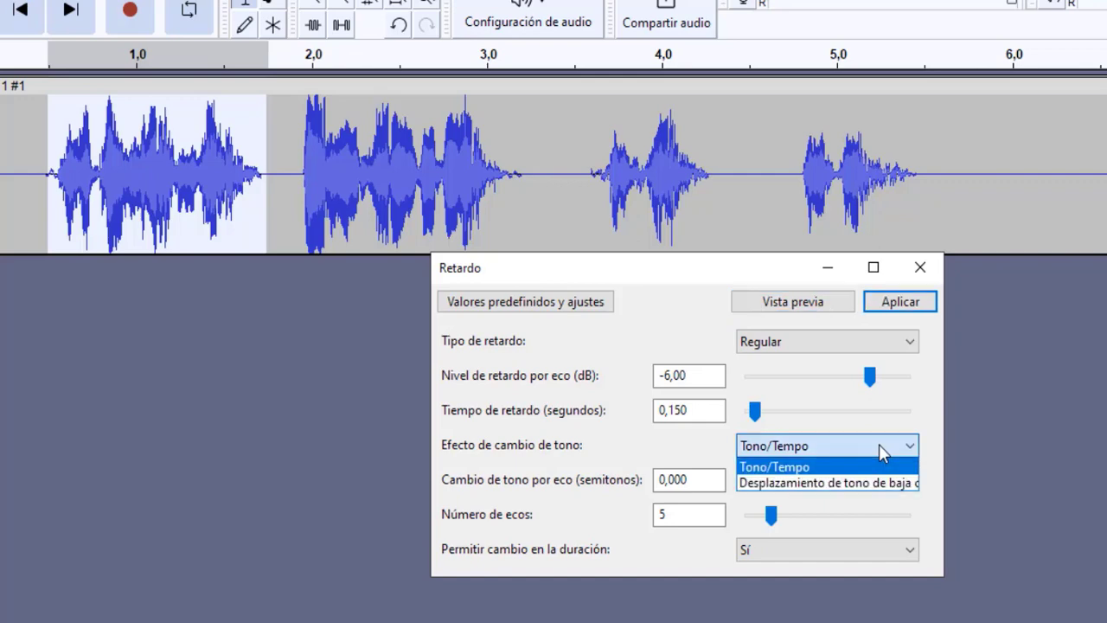
pyautogui.click(847, 483)
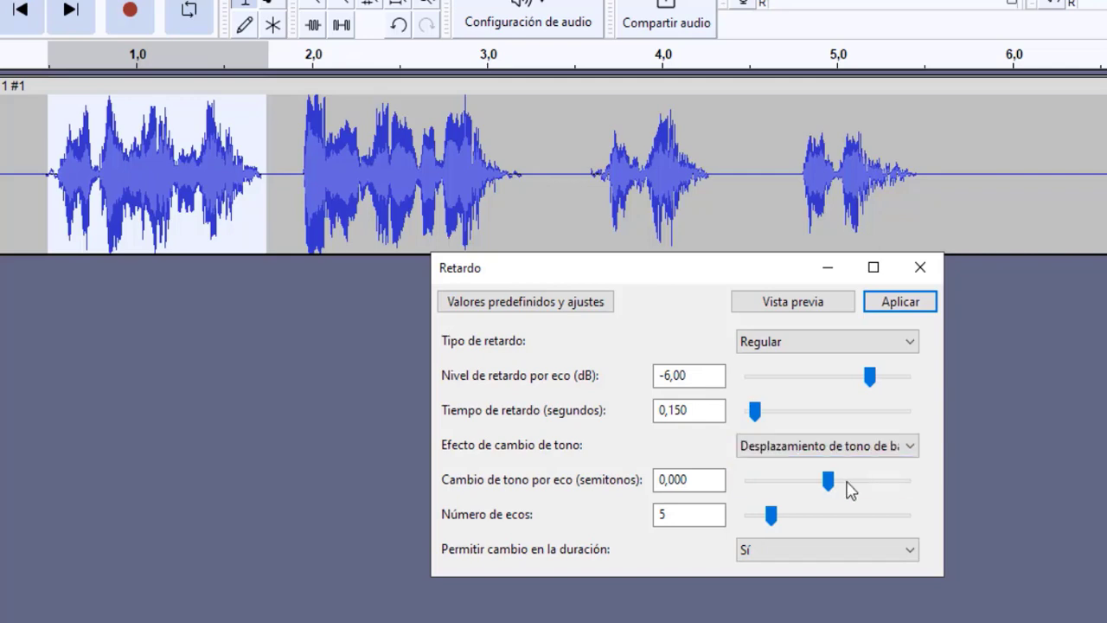
pyautogui.click(789, 305)
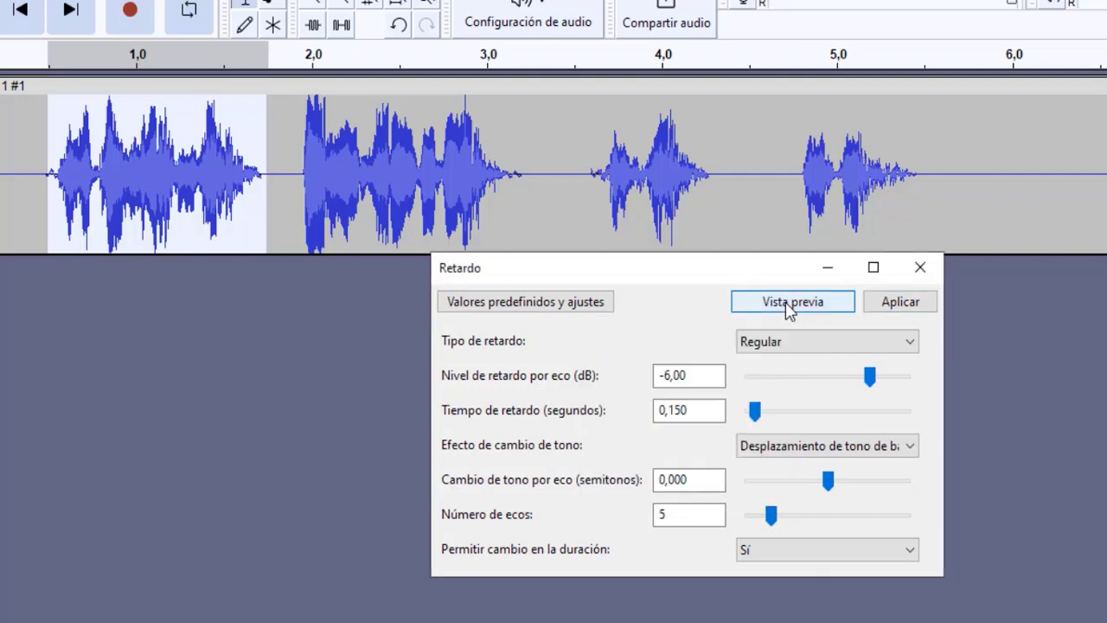
pyautogui.click(788, 306)
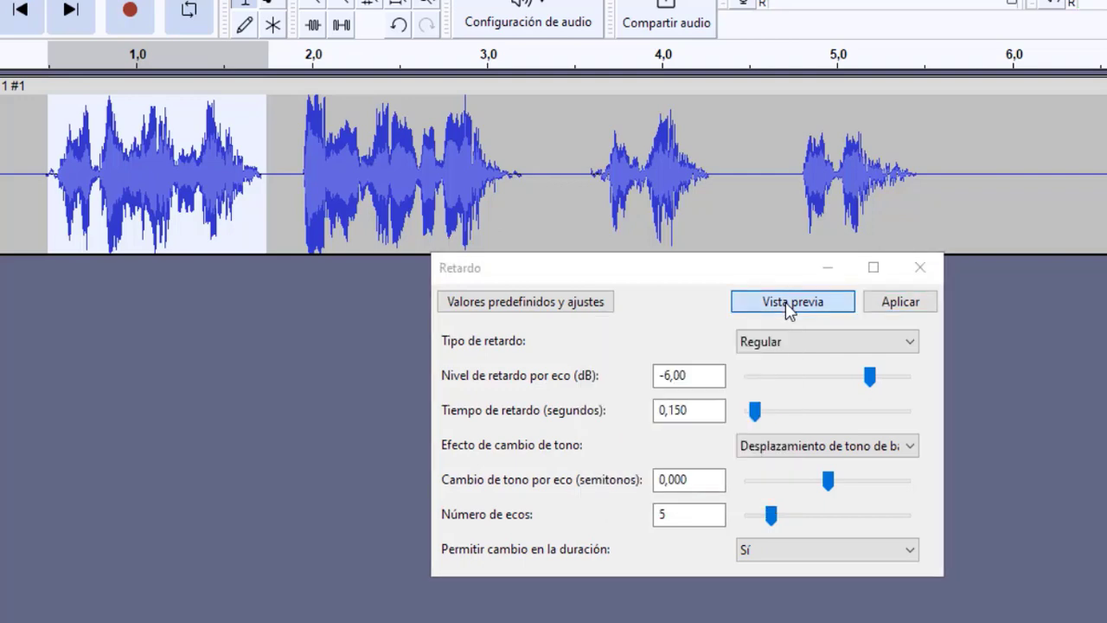
# Step: Set the pitch change effect to Tono/Tempo, preview it and apply the Retardo effect to the first phrase
pyautogui.click(863, 448)
pyautogui.click(817, 469)
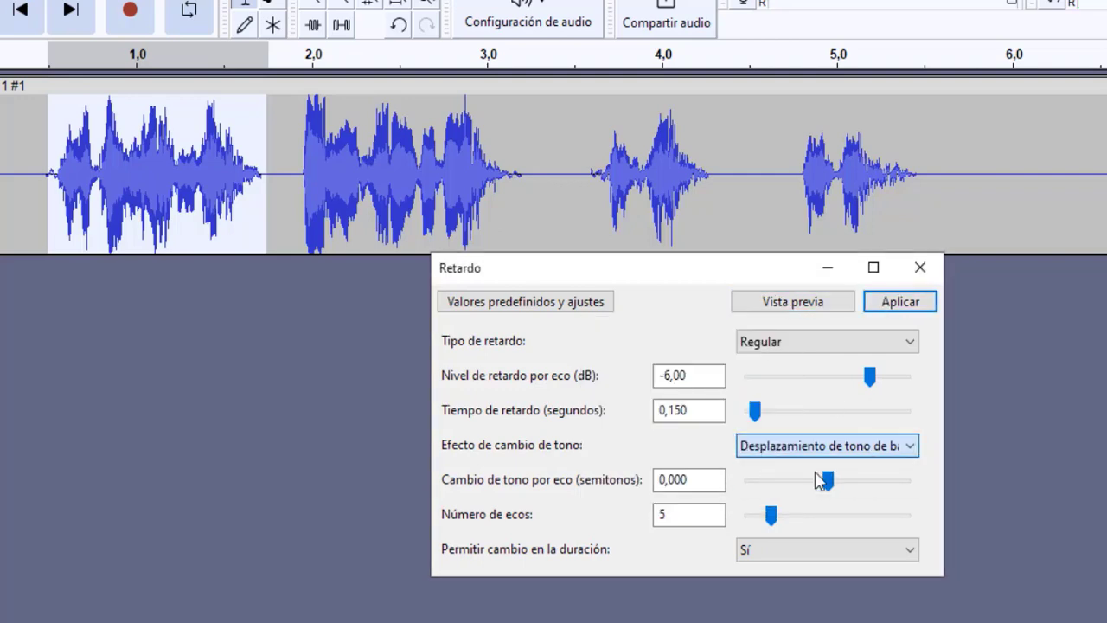
pyautogui.click(789, 307)
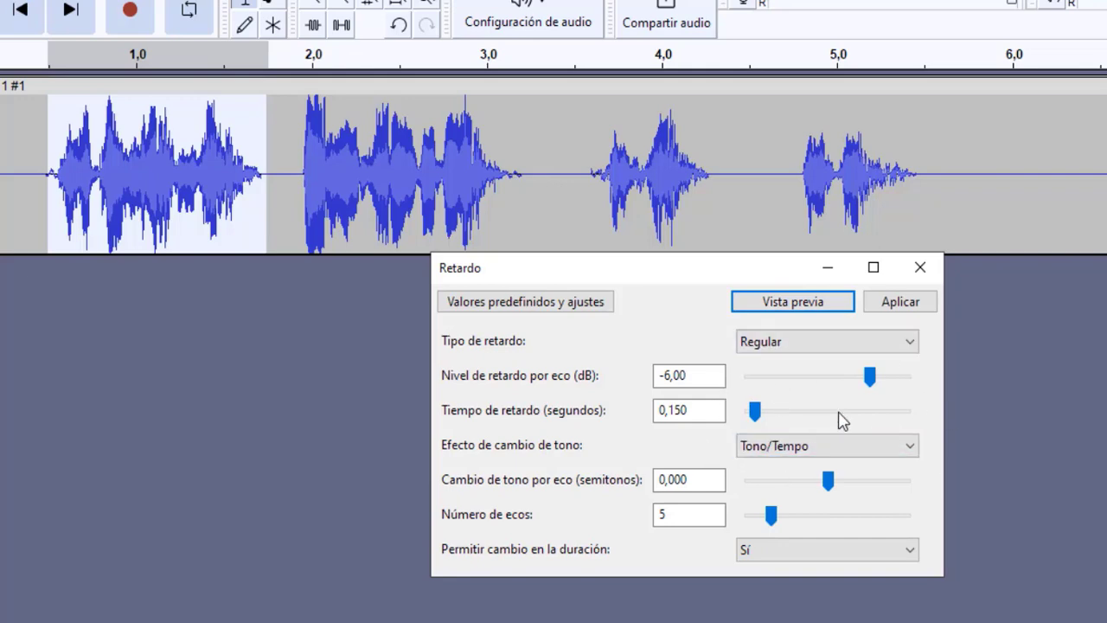
pyautogui.click(886, 309)
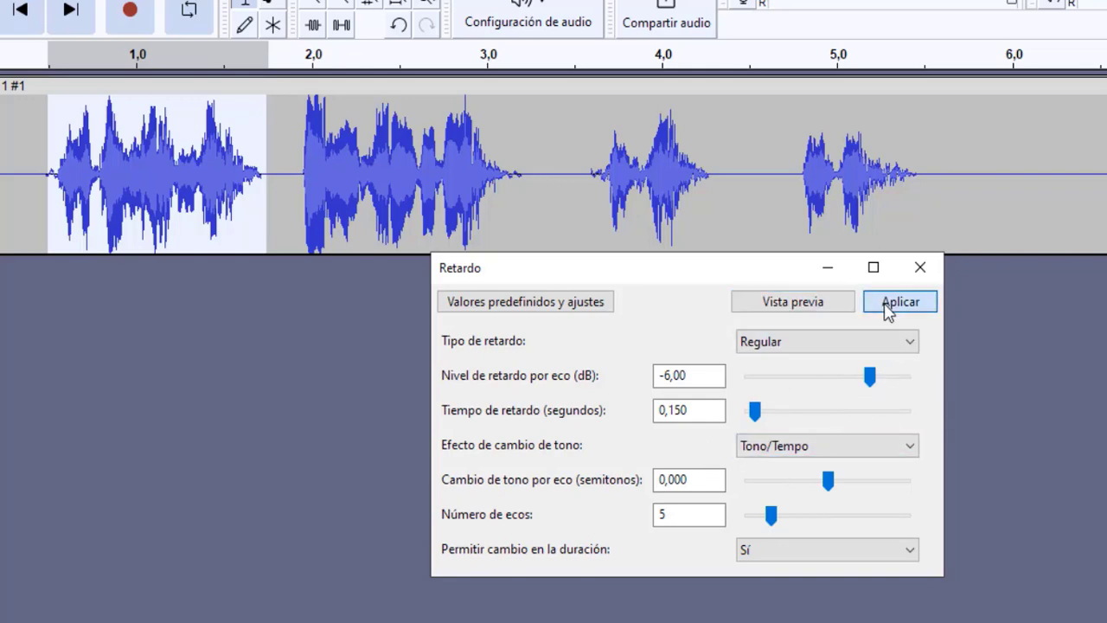
# Step: Examine the delayed first phrase and its echo tail, and compare it with the extents of the second and third phrases
pyautogui.click(214, 238)
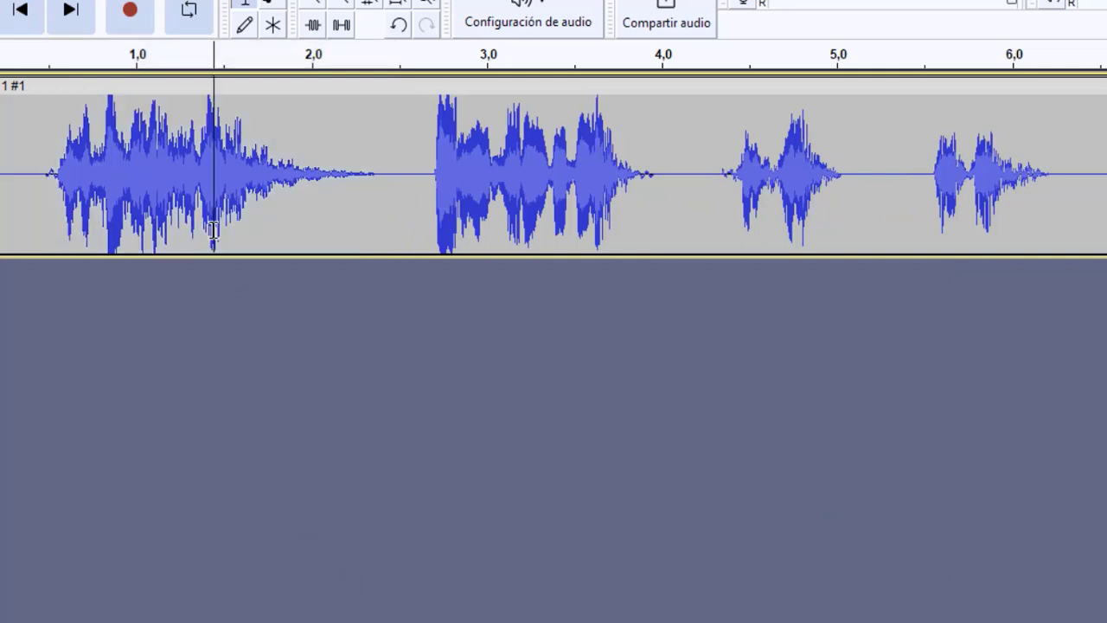
pyautogui.moveTo(44, 205); pyautogui.dragTo(377, 213)
pyautogui.click(413, 215)
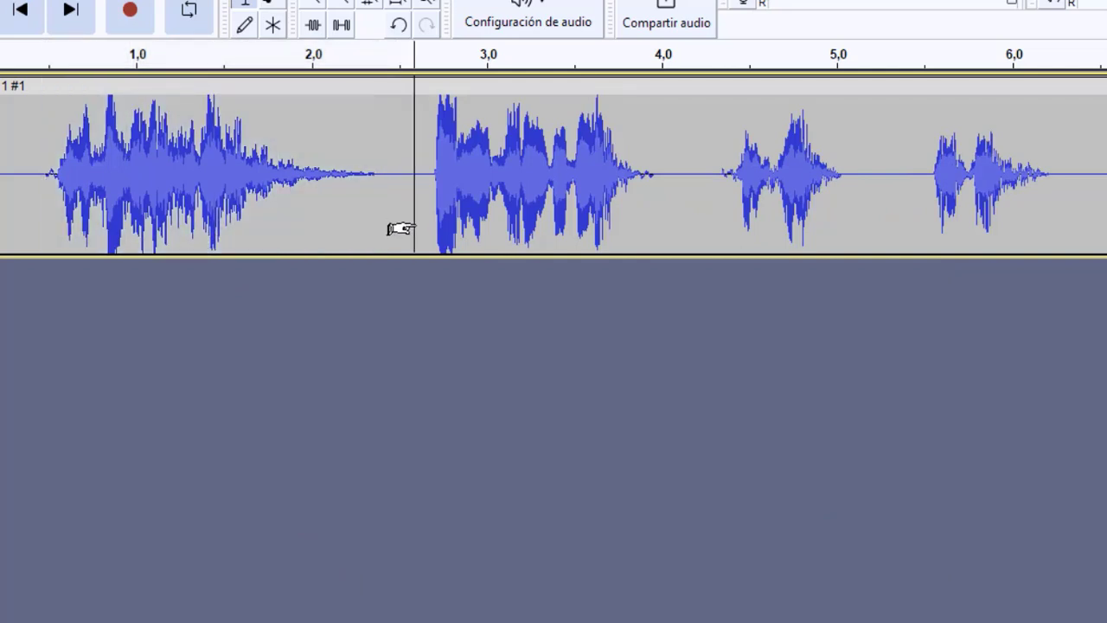
pyautogui.click(426, 221)
pyautogui.moveTo(426, 222); pyautogui.dragTo(658, 227)
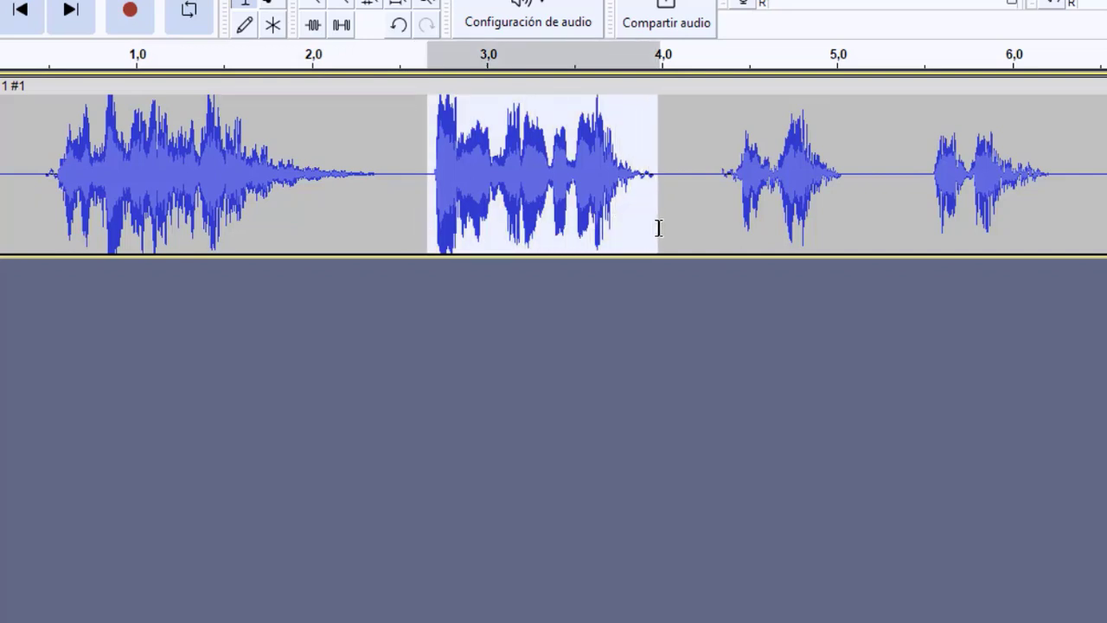
pyautogui.click(649, 230)
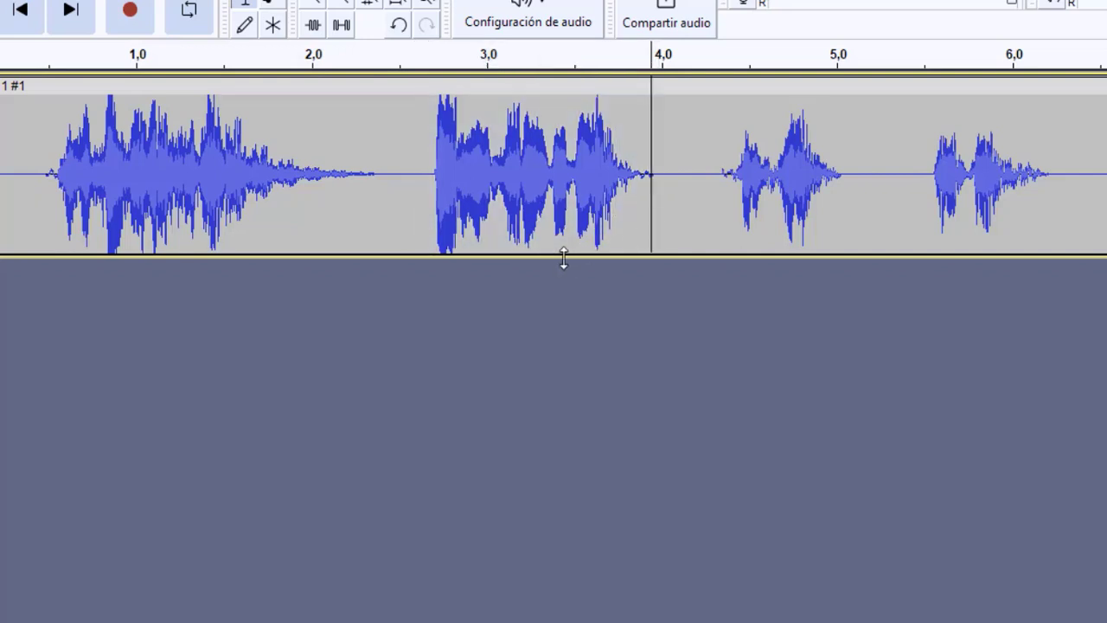
pyautogui.click(422, 197)
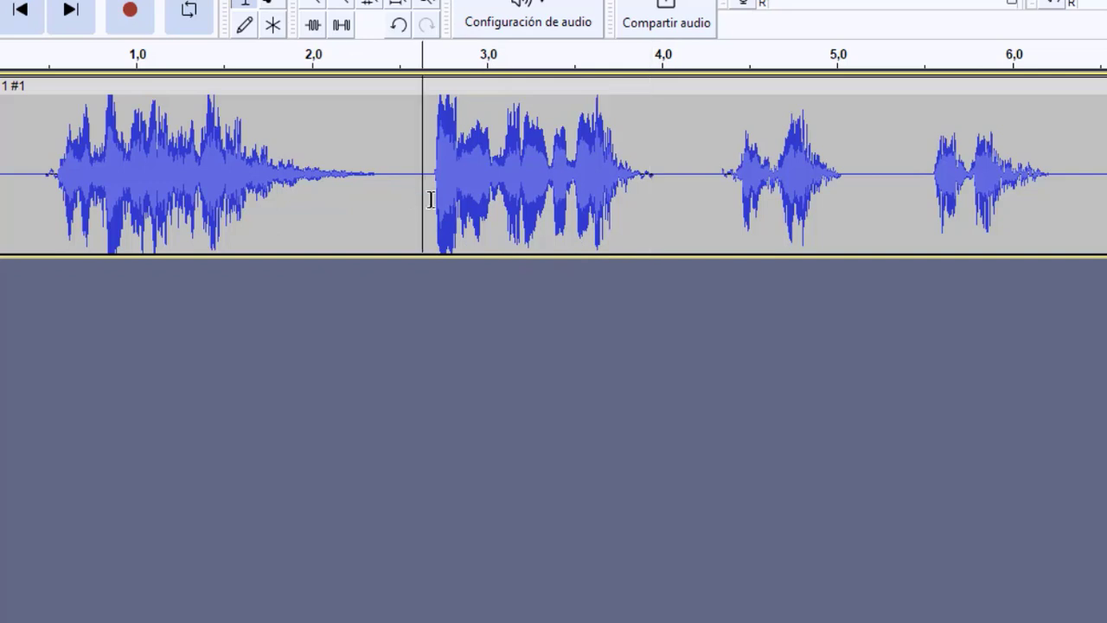
pyautogui.click(431, 200)
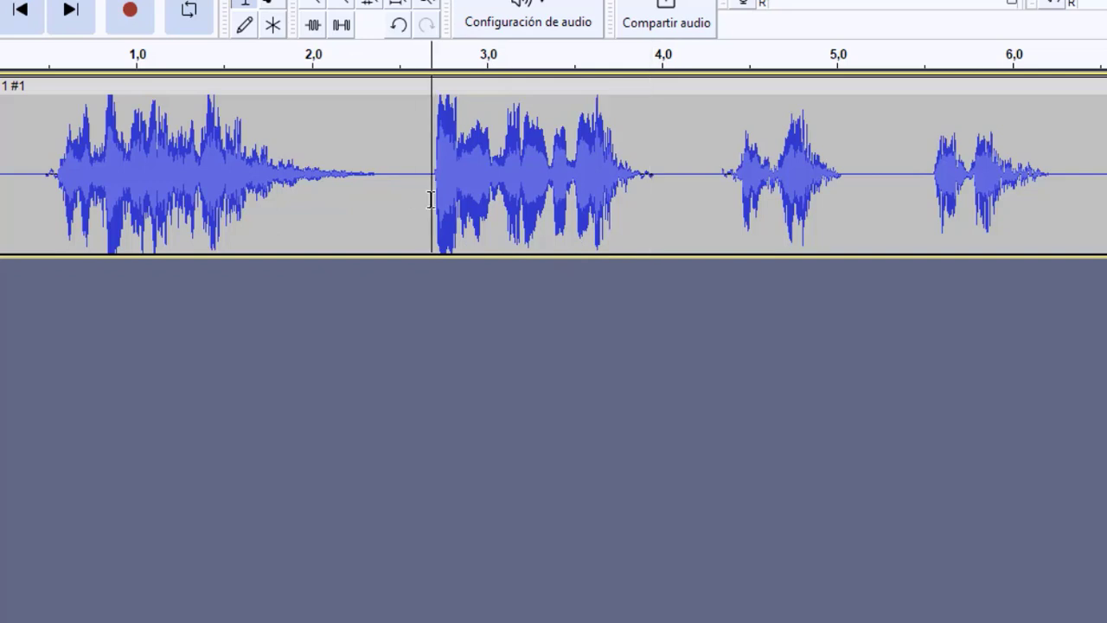
pyautogui.moveTo(433, 199); pyautogui.dragTo(684, 188)
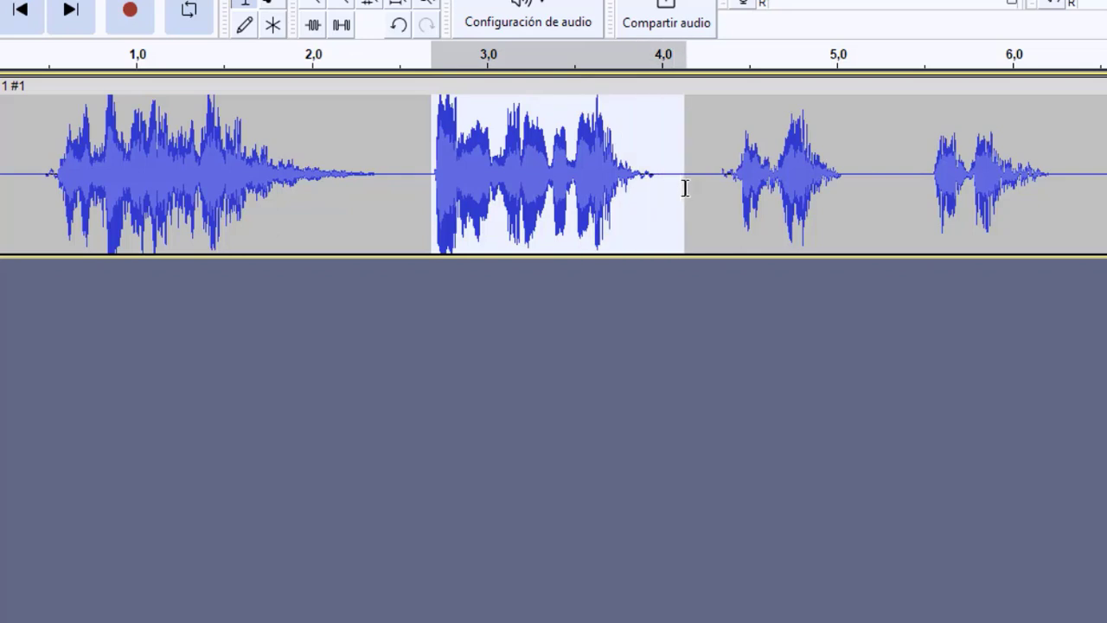
pyautogui.moveTo(684, 187); pyautogui.dragTo(662, 201)
pyautogui.click(658, 201)
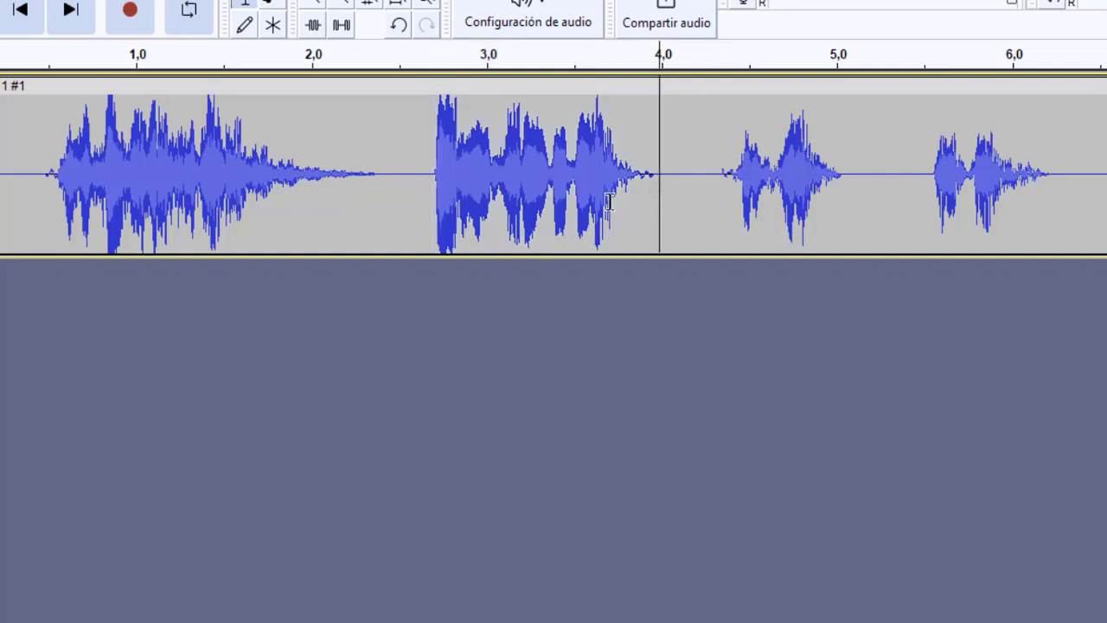
pyautogui.click(428, 210)
pyautogui.moveTo(434, 213); pyautogui.dragTo(651, 227)
pyautogui.click(473, 204)
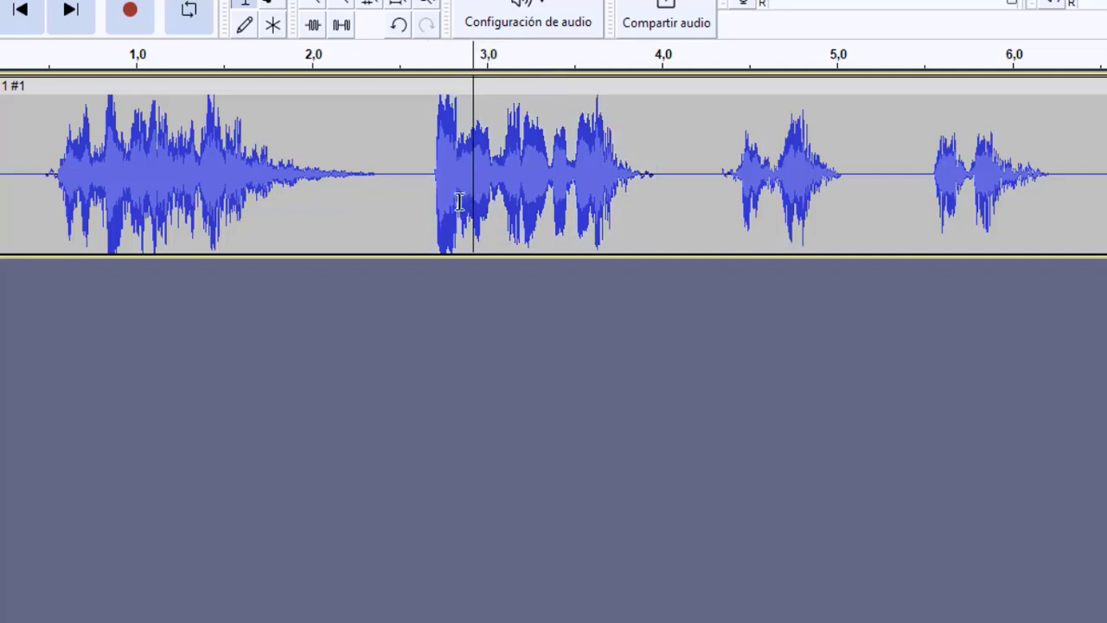
pyautogui.click(426, 199)
pyautogui.moveTo(427, 199); pyautogui.dragTo(651, 206)
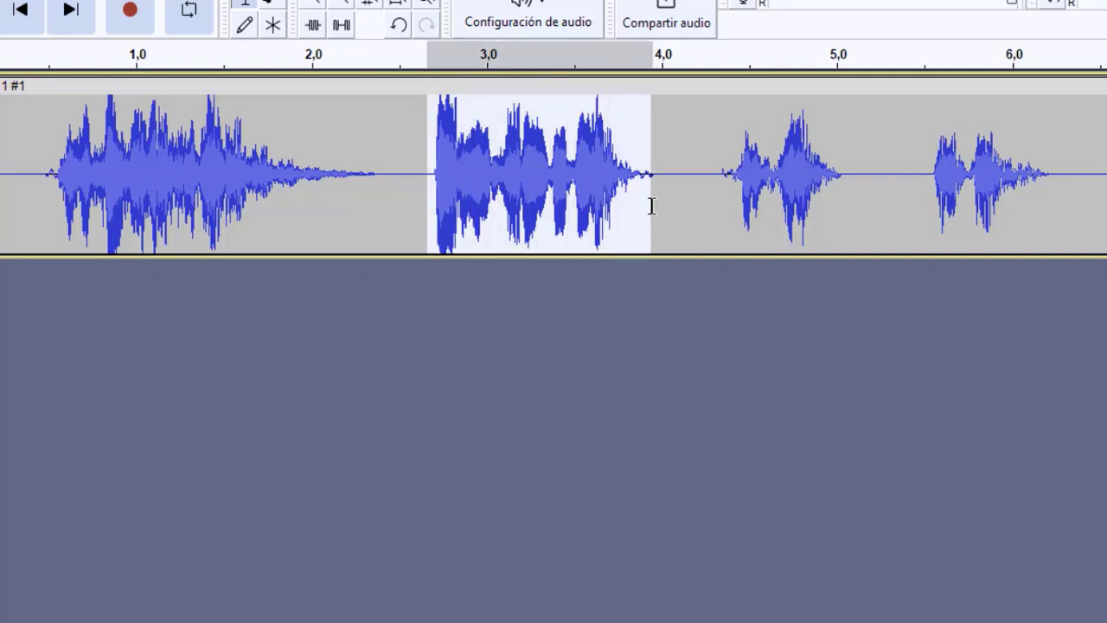
pyautogui.click(663, 201)
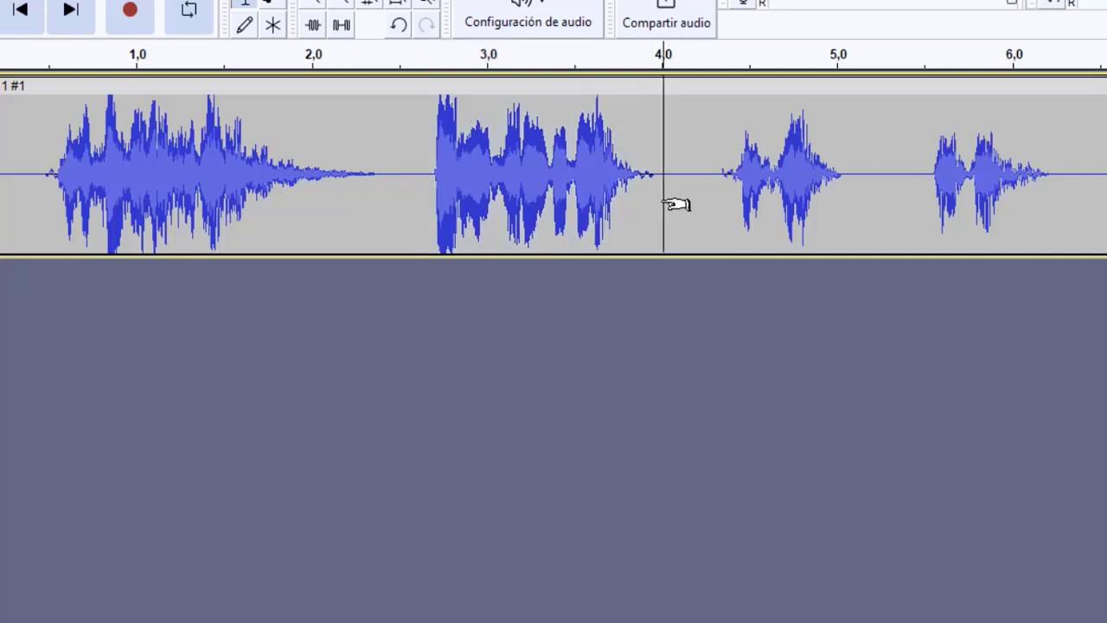
pyautogui.moveTo(652, 202); pyautogui.dragTo(839, 202)
pyautogui.click(729, 200)
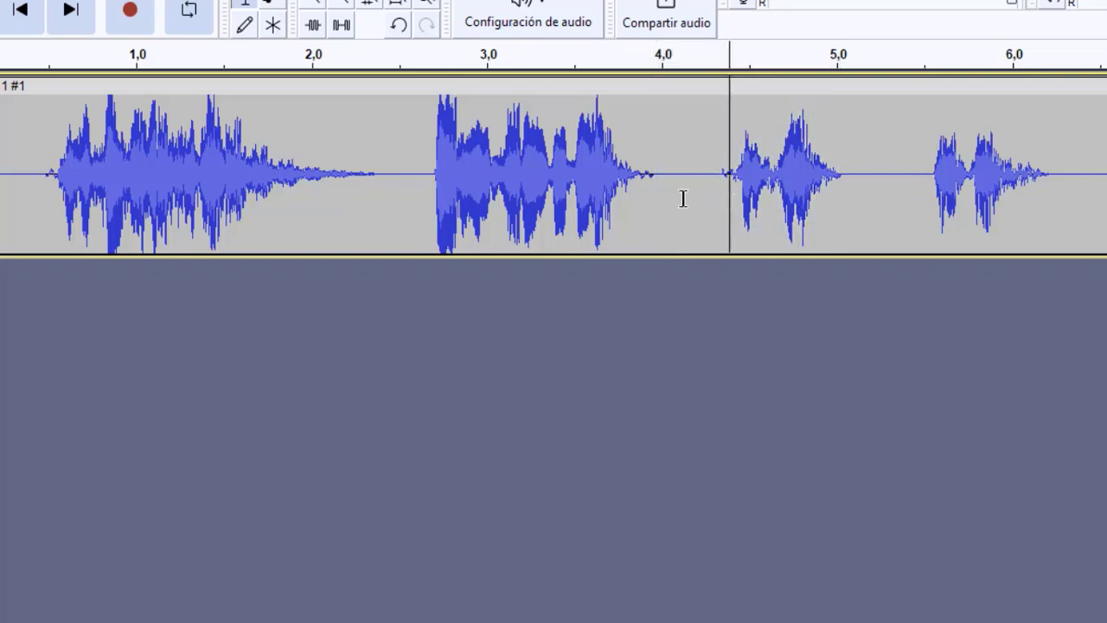
# Step: Insert 1 second of silence in the gap between the second and third phrases, at about 4,1 seconds
pyautogui.moveTo(662, 199); pyautogui.dragTo(688, 200)
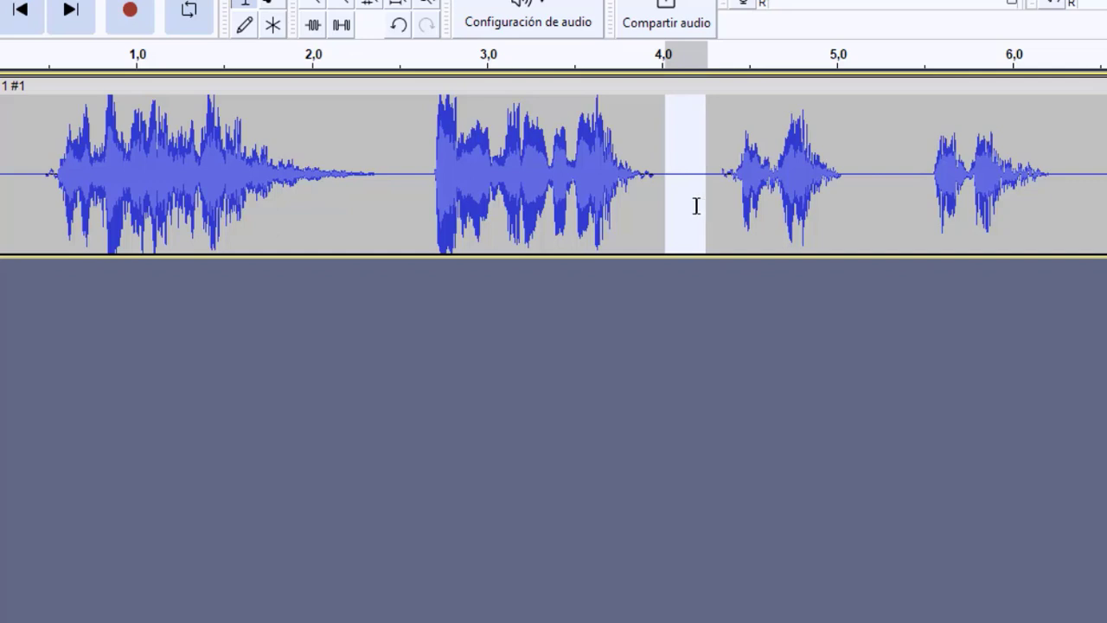
pyautogui.click(696, 206)
pyautogui.moveTo(674, 191); pyautogui.dragTo(711, 190)
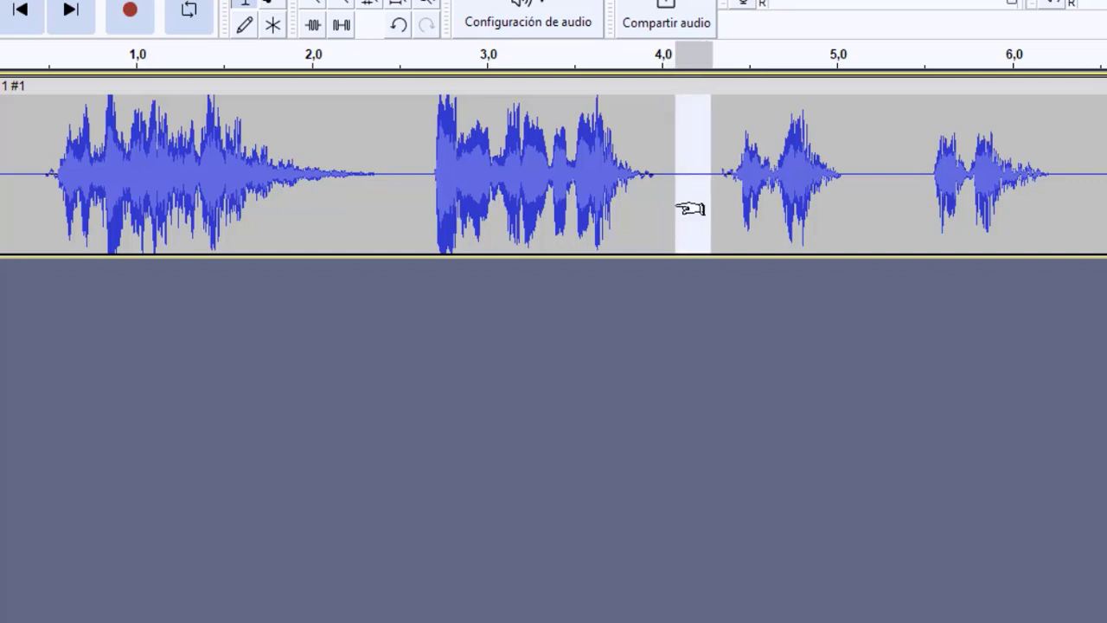
pyautogui.click(622, 209)
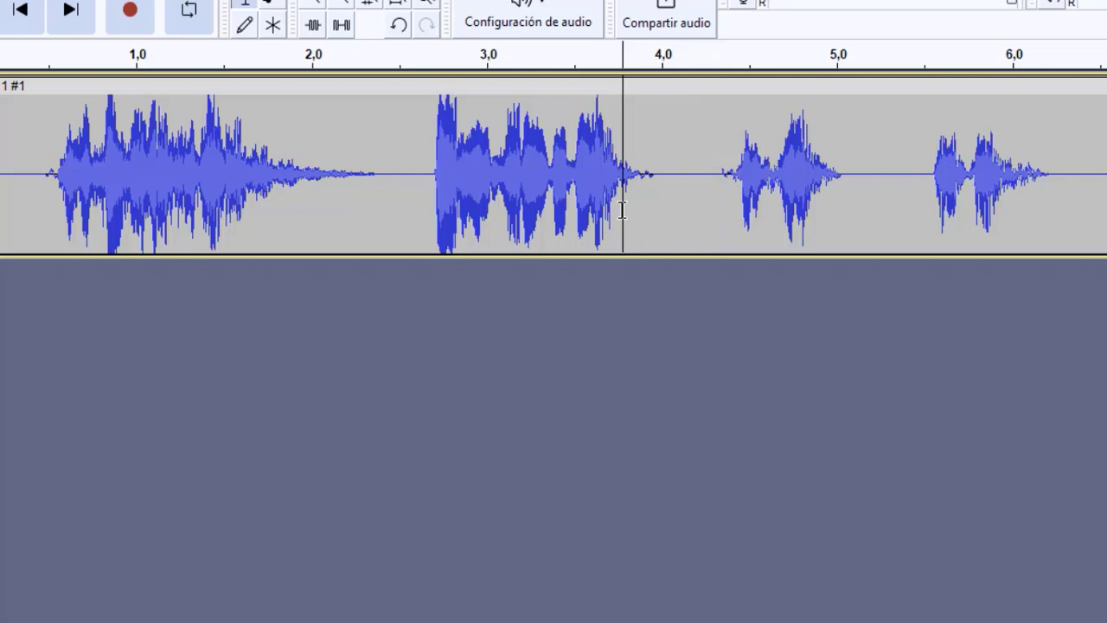
pyautogui.click(665, 183)
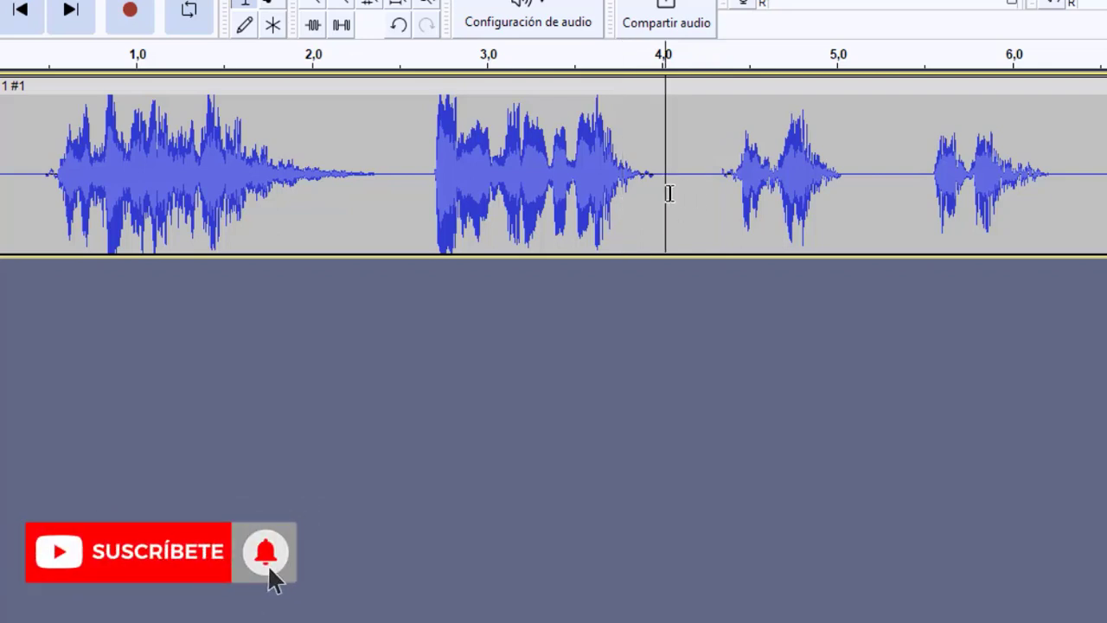
pyautogui.click(676, 192)
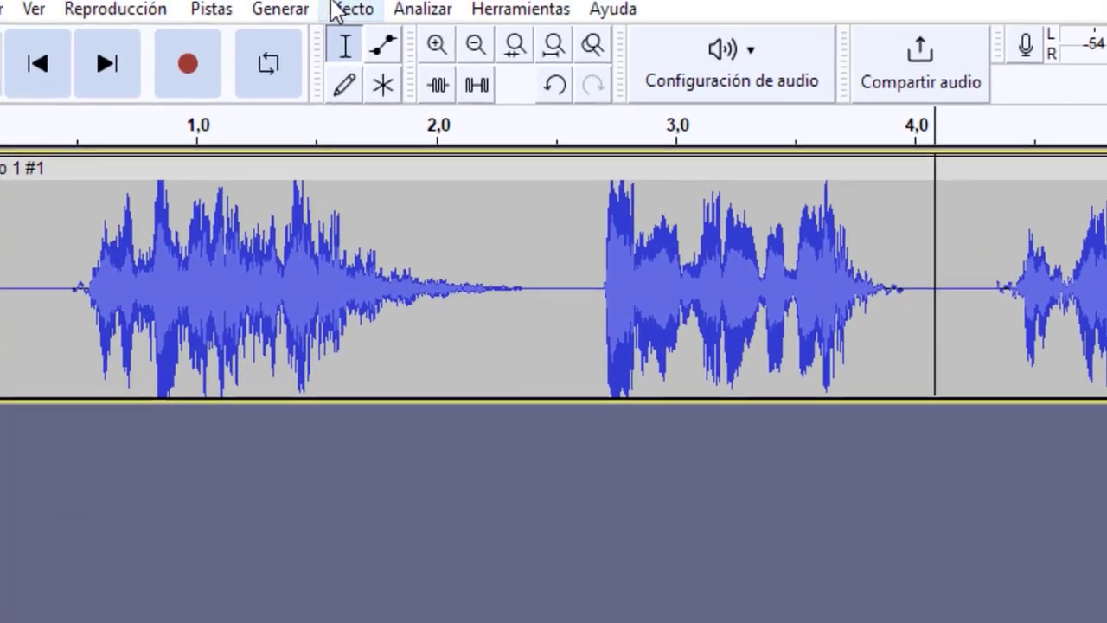
pyautogui.click(304, 10)
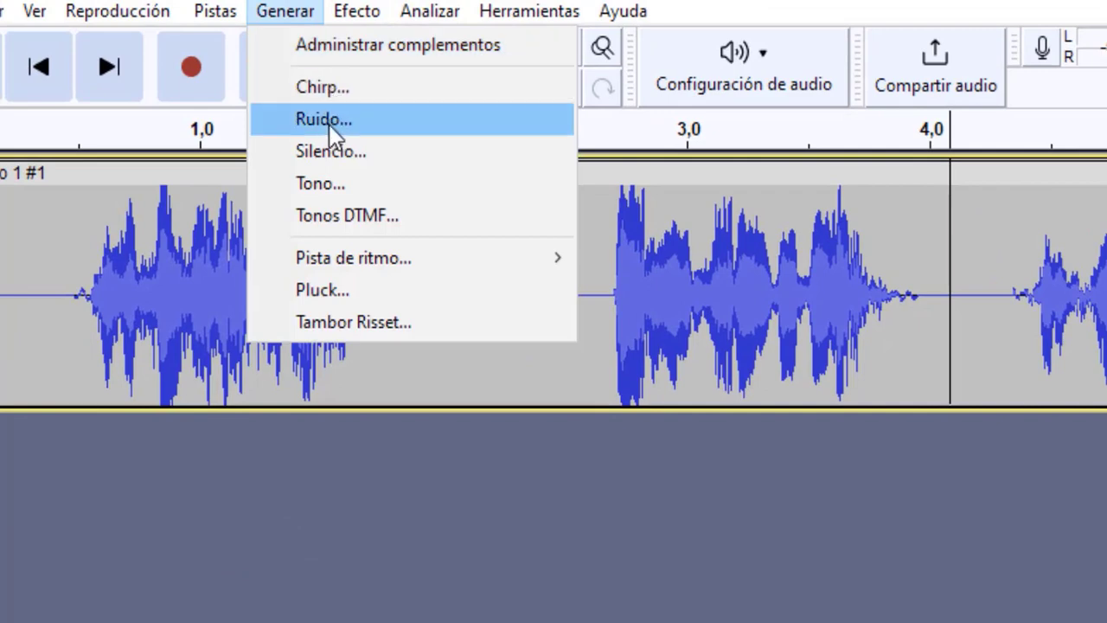
pyautogui.click(331, 152)
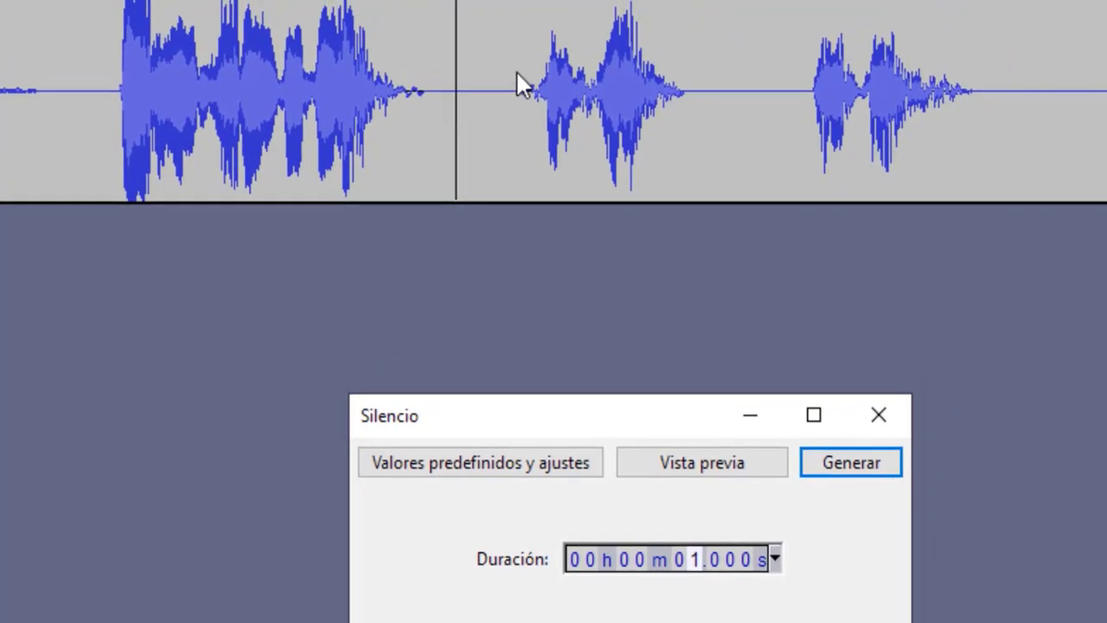
pyautogui.click(694, 562)
pyautogui.click(844, 471)
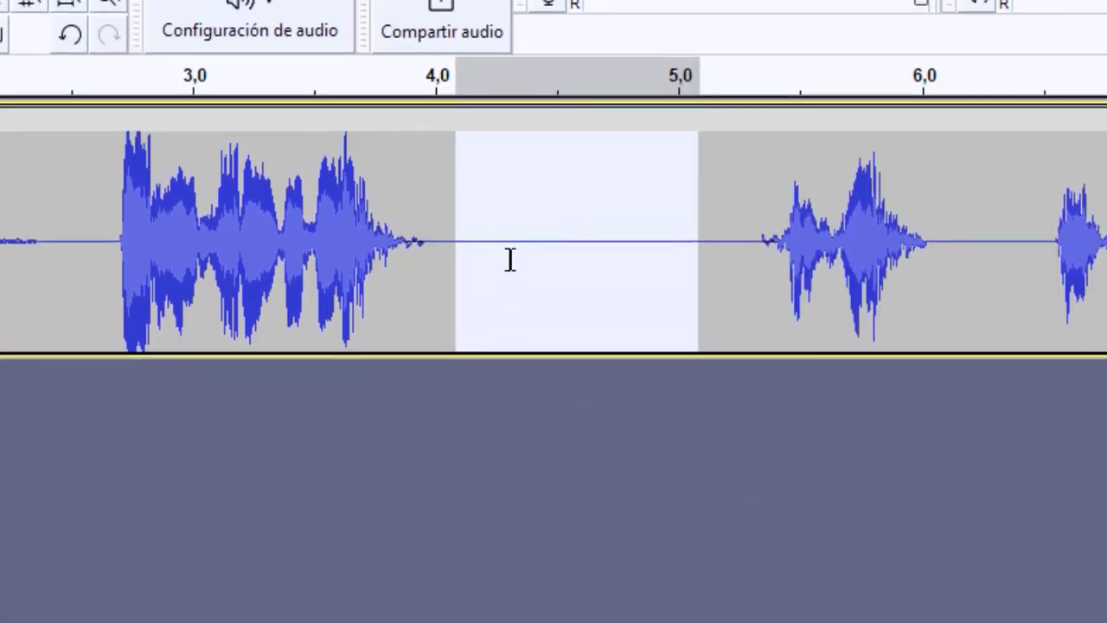
# Step: Select the second phrase plus part of the following silence, from about 2,65 to 4,5 seconds, and open the Eco effect
pyautogui.click(516, 218)
pyautogui.click(751, 218)
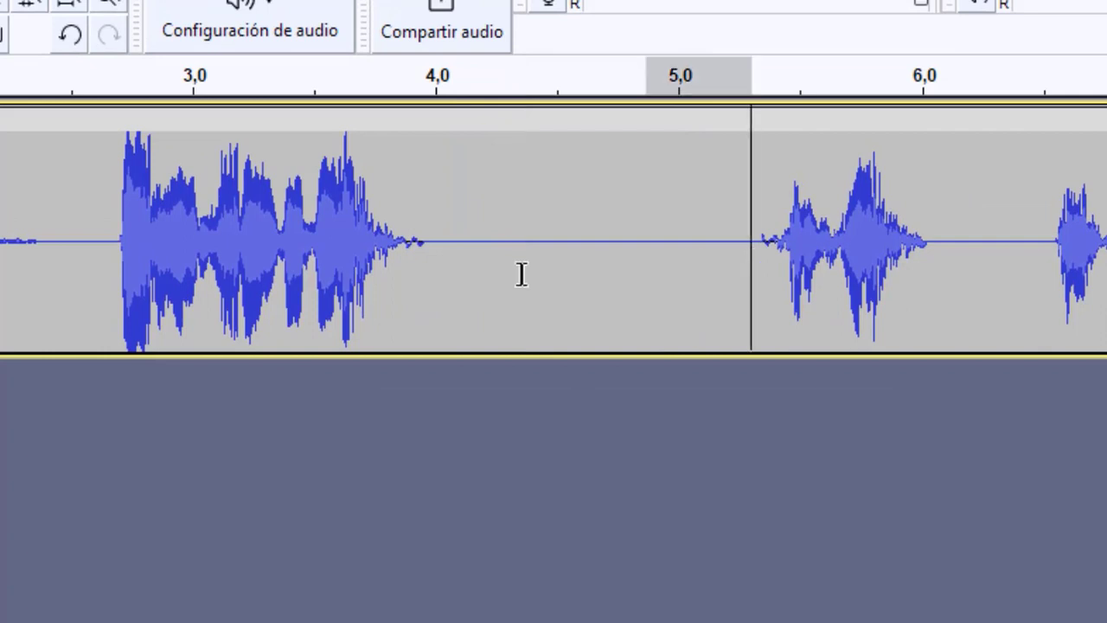
pyautogui.moveTo(522, 274); pyautogui.dragTo(455, 276)
pyautogui.click(505, 281)
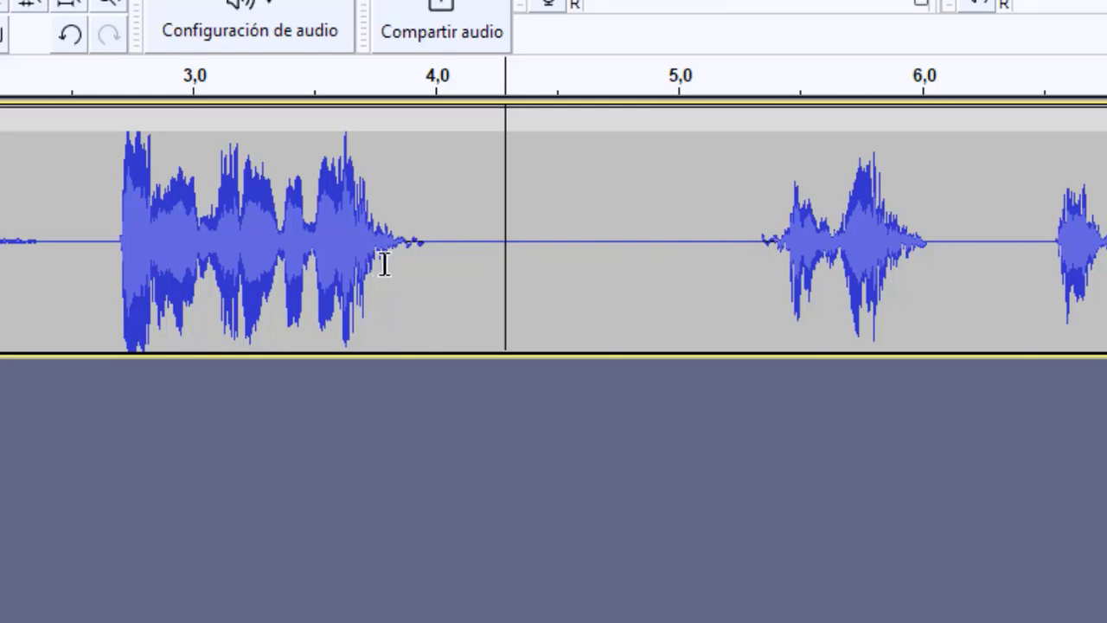
pyautogui.click(556, 259)
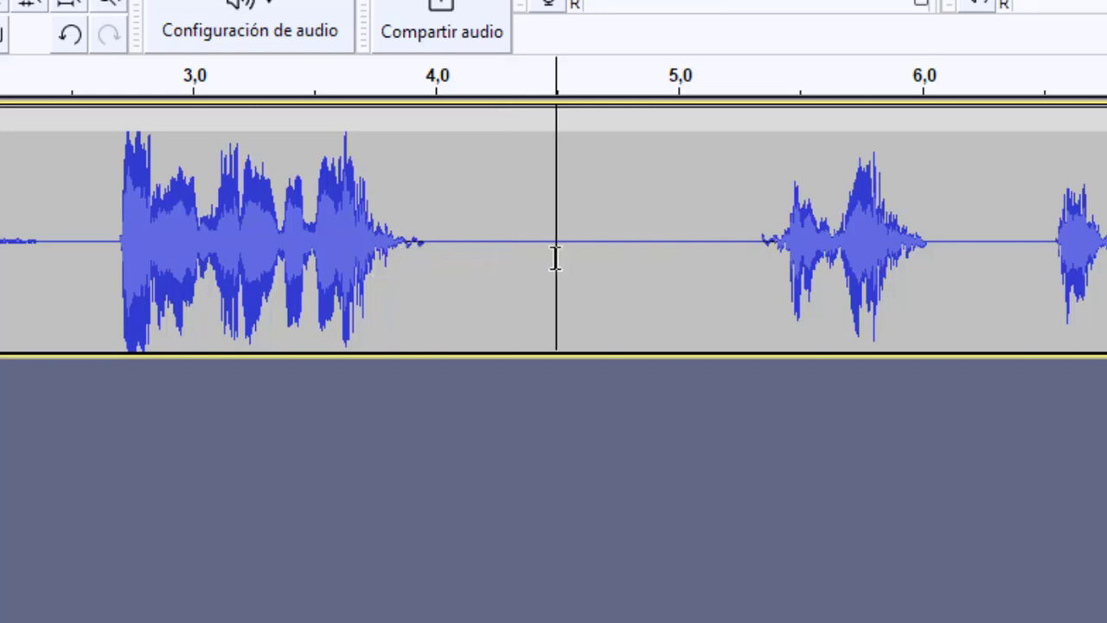
pyautogui.moveTo(555, 259); pyautogui.dragTo(109, 296)
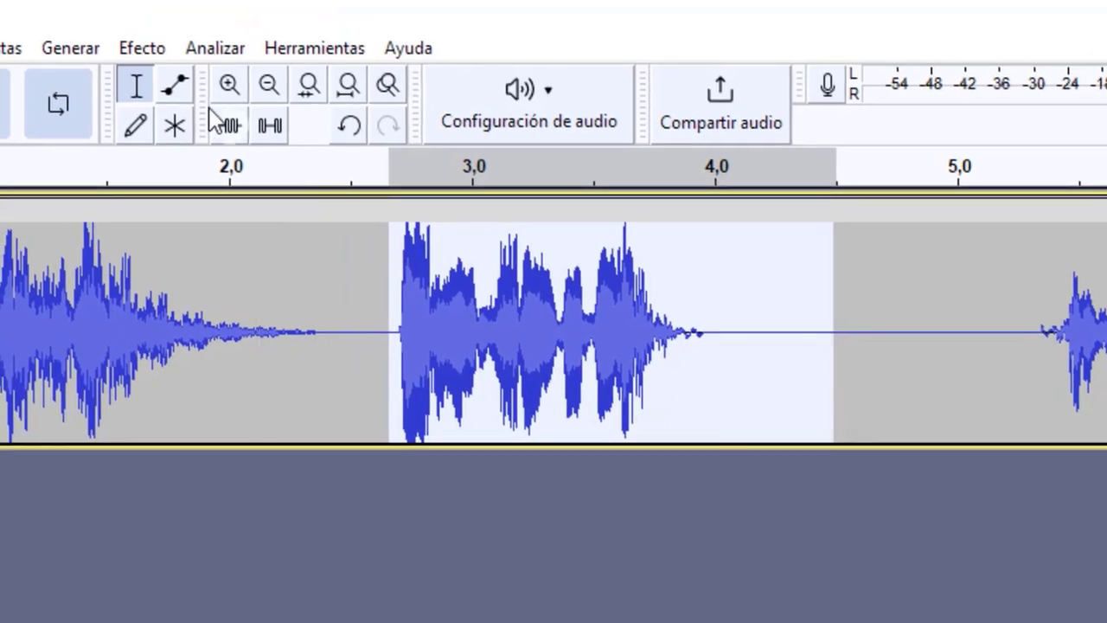
pyautogui.click(158, 50)
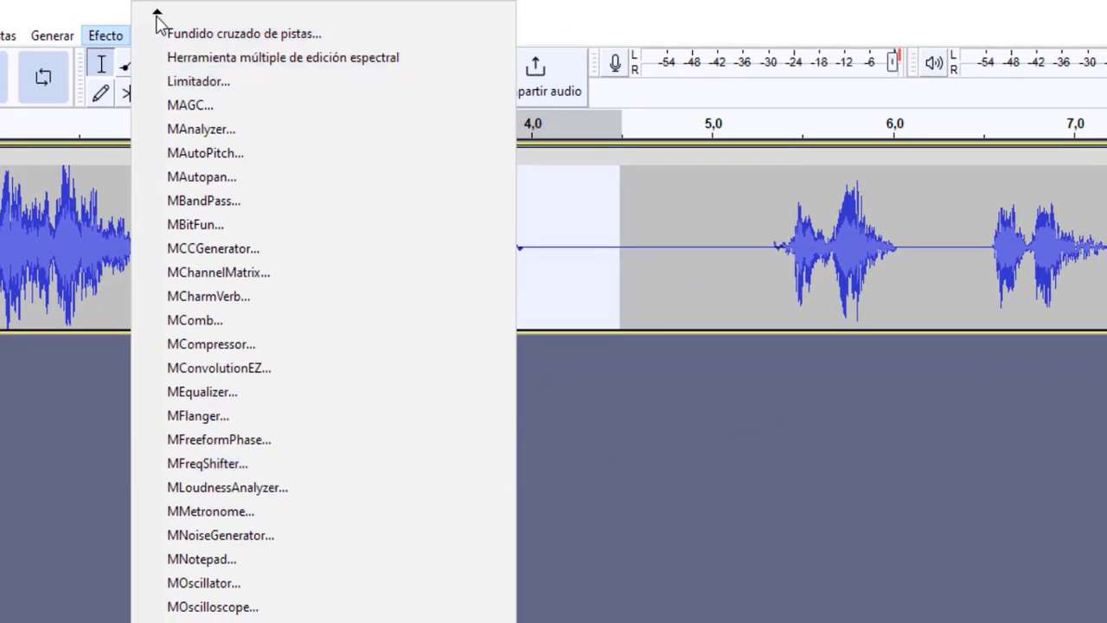
pyautogui.click(157, 15)
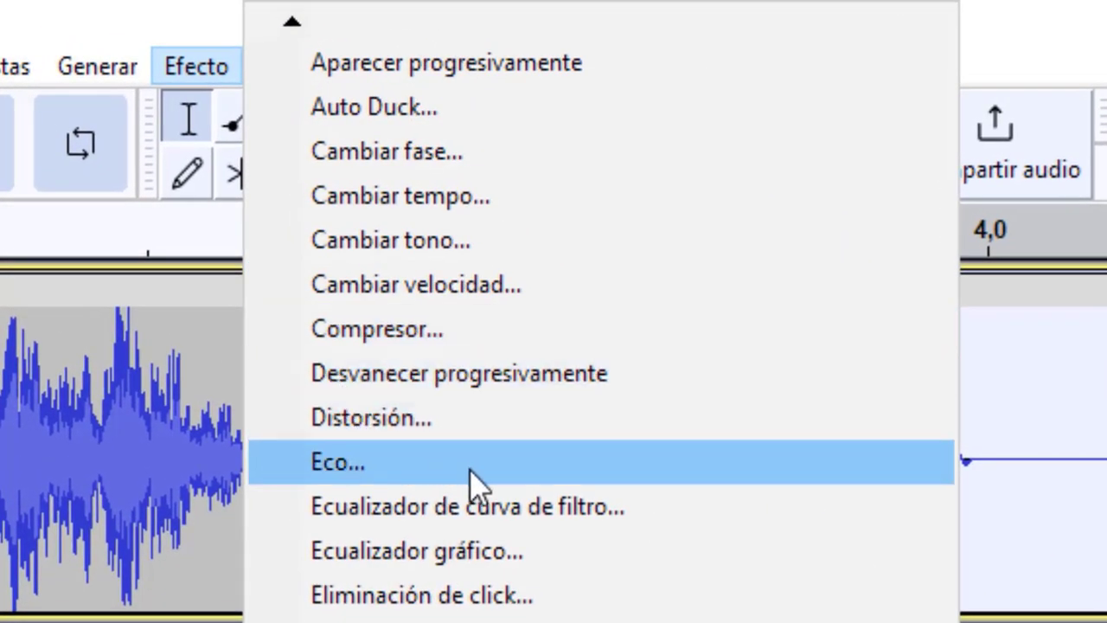
pyautogui.click(458, 459)
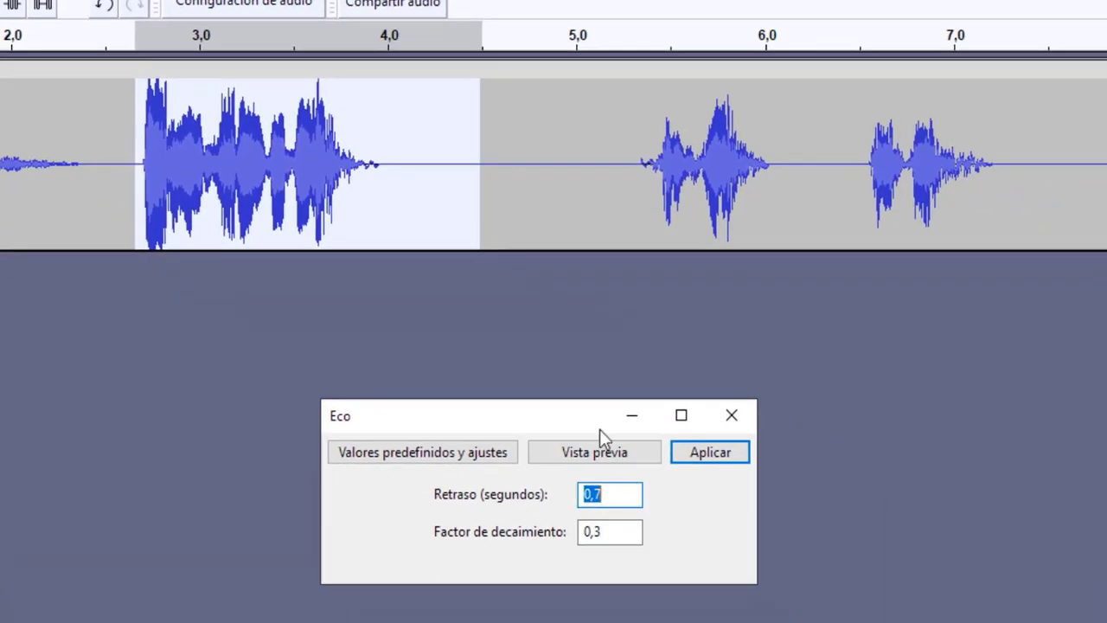
pyautogui.moveTo(598, 421); pyautogui.dragTo(529, 294)
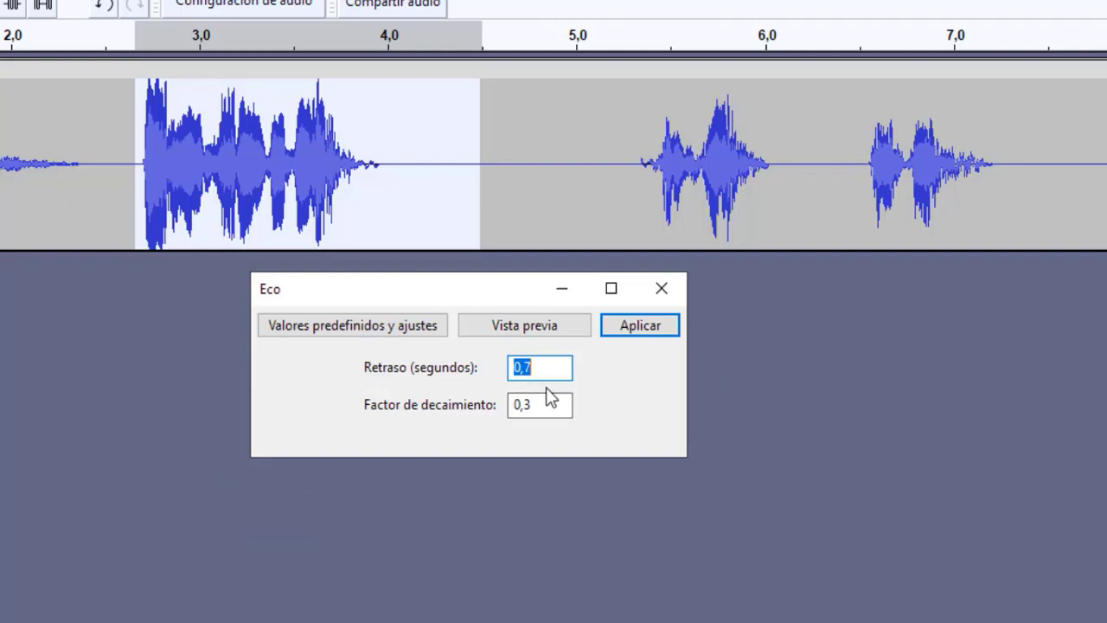
# Step: Try an Eco delay of 1 second with a decay factor of 0,3 and preview the echo
pyautogui.click(544, 406)
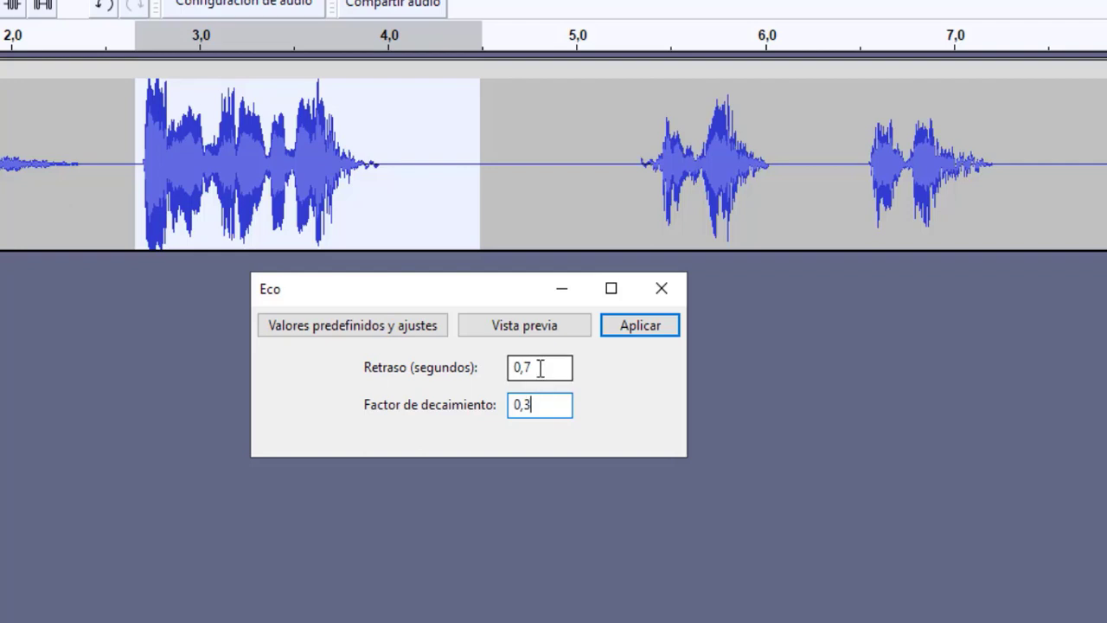
pyautogui.click(539, 369)
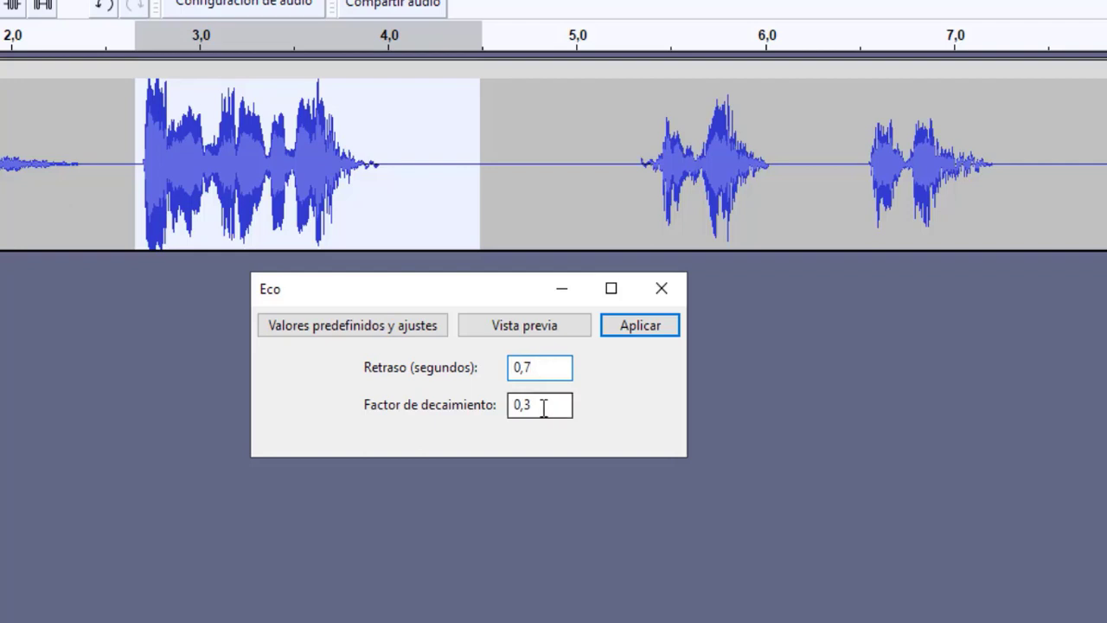
pyautogui.click(543, 408)
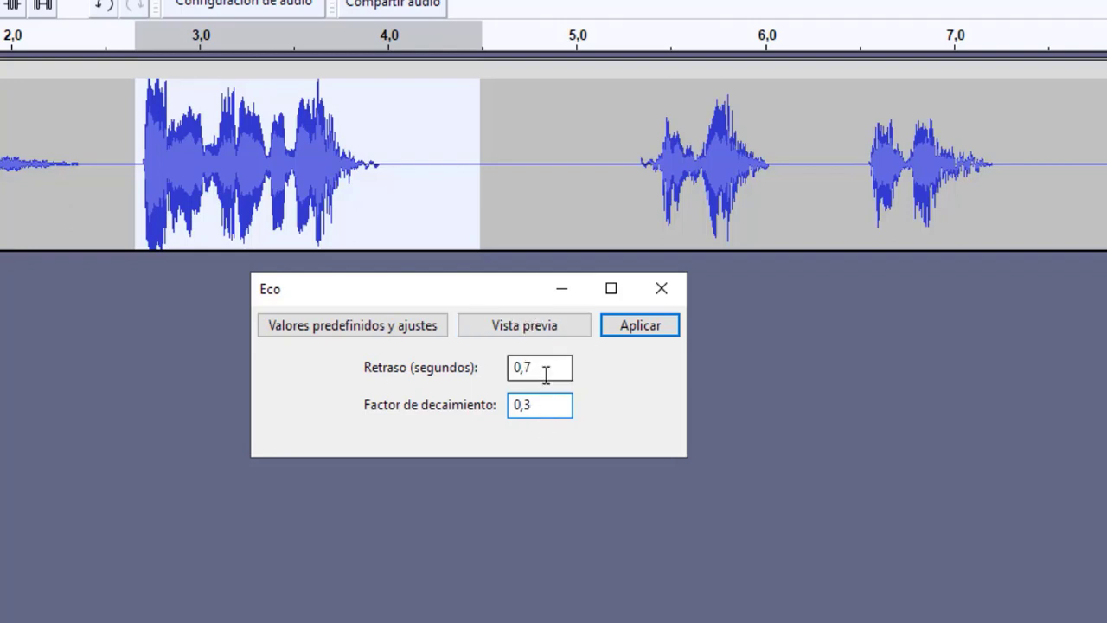
pyautogui.moveTo(546, 373); pyautogui.dragTo(508, 378)
pyautogui.write('1')
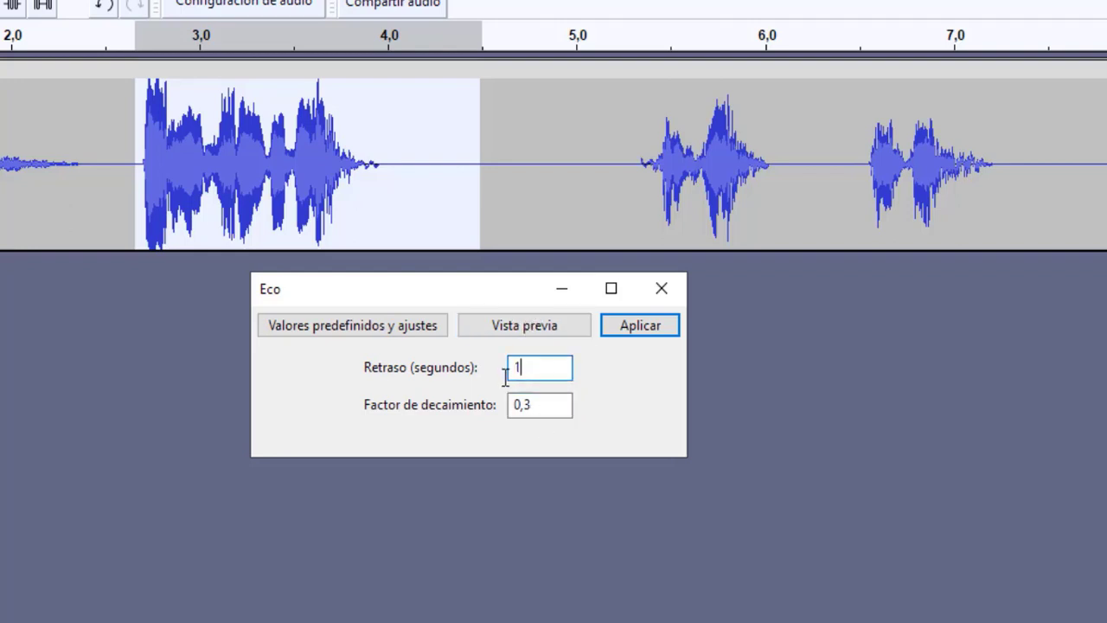
pyautogui.click(548, 404)
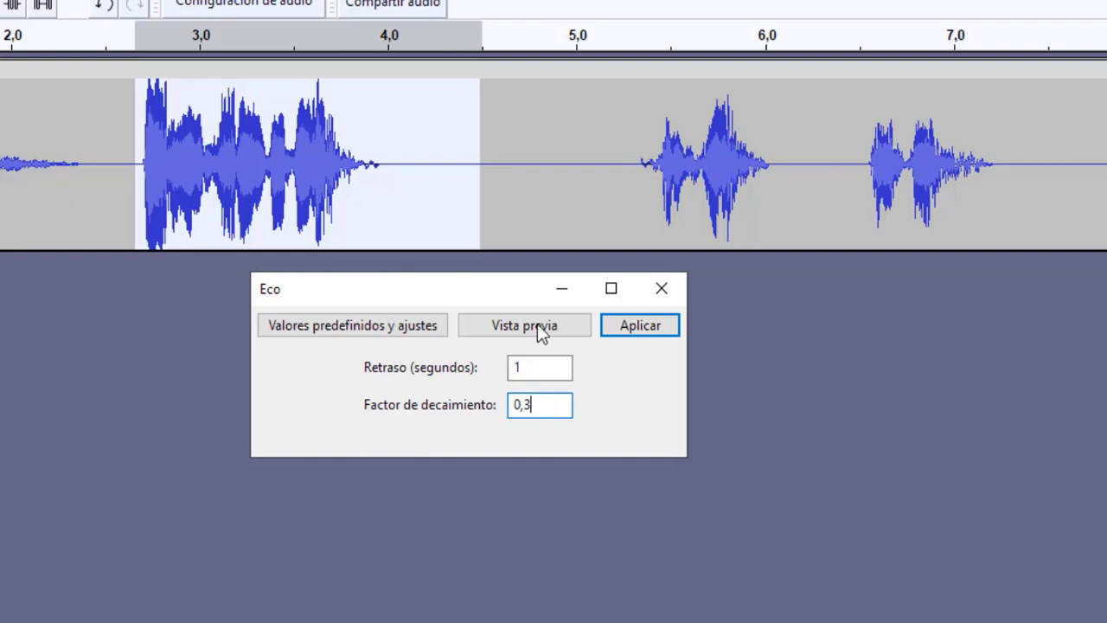
pyautogui.click(527, 327)
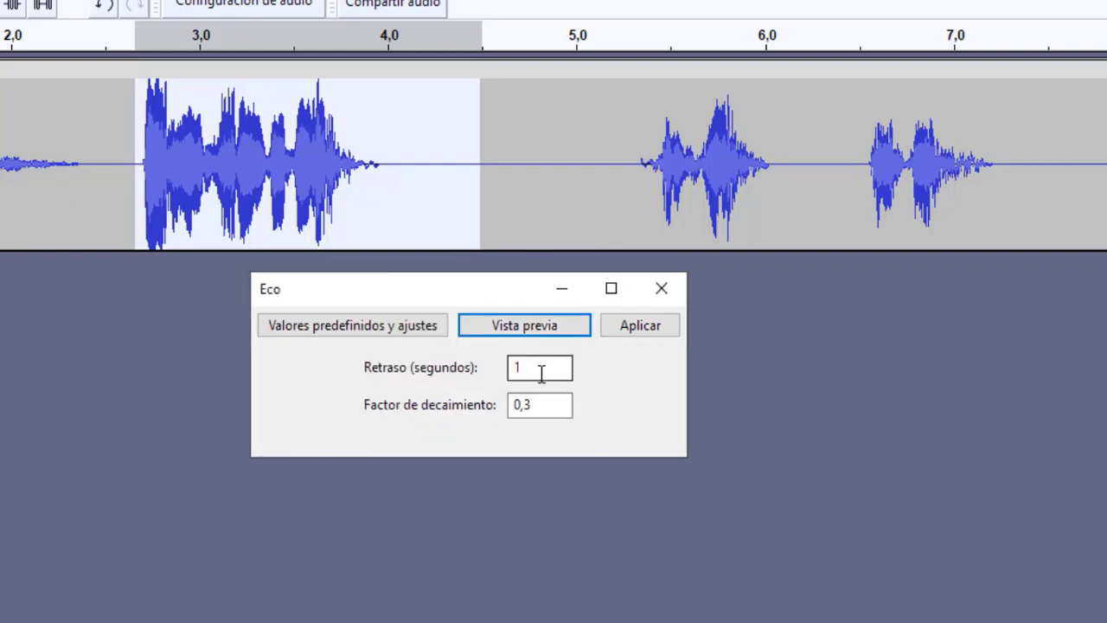
# Step: Set the Eco delay to 0,5 seconds, preview it, and apply the effect to the selected second phrase
pyautogui.moveTo(541, 373); pyautogui.dragTo(488, 374)
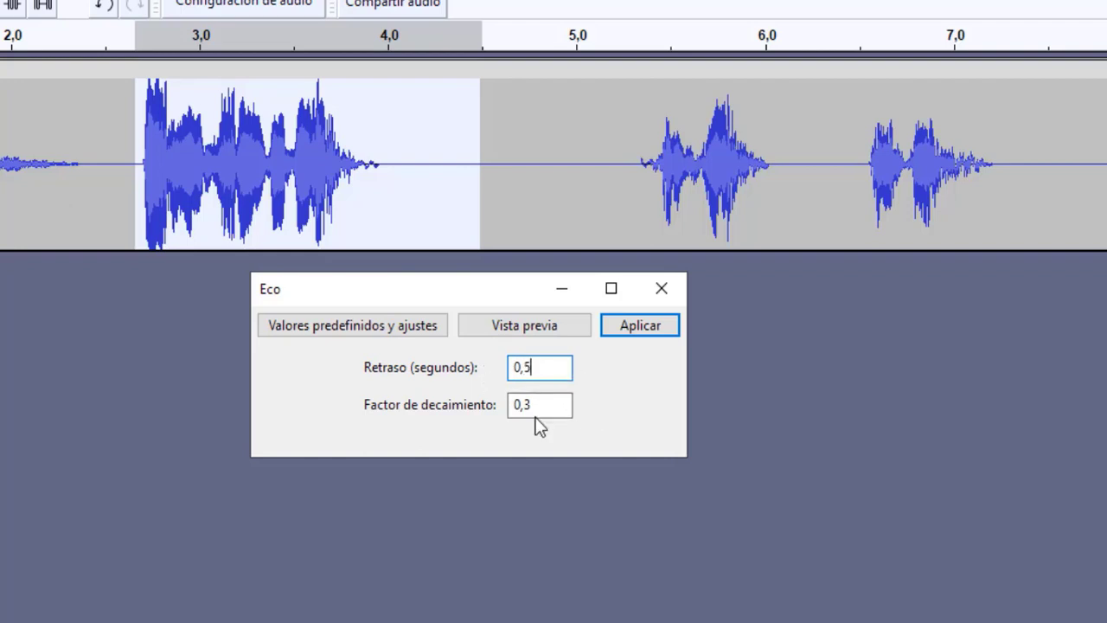
pyautogui.click(530, 324)
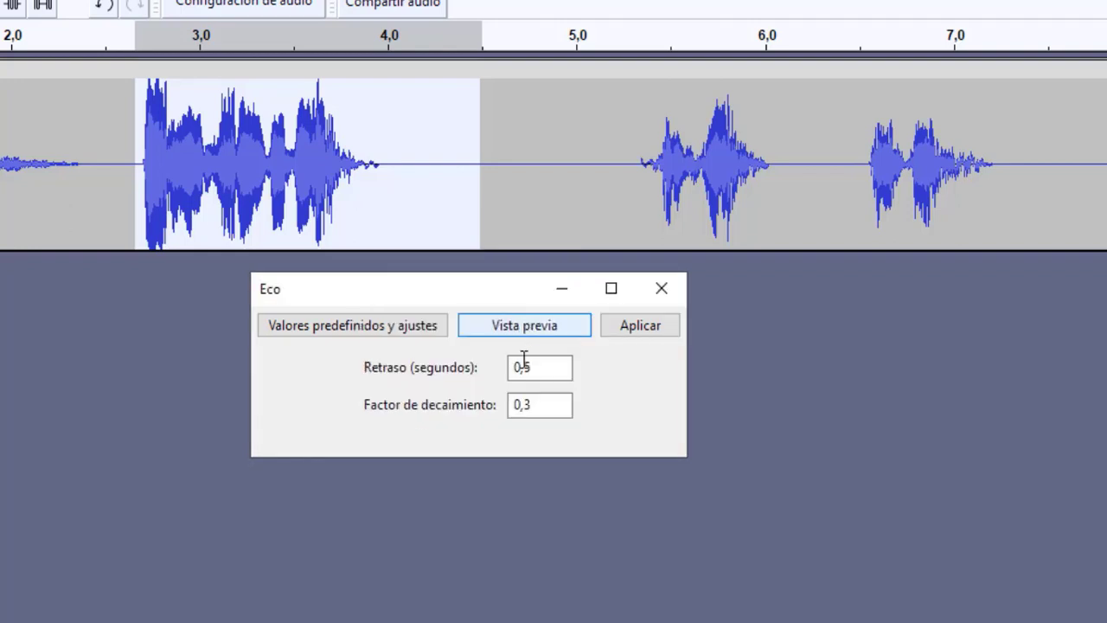
pyautogui.click(520, 332)
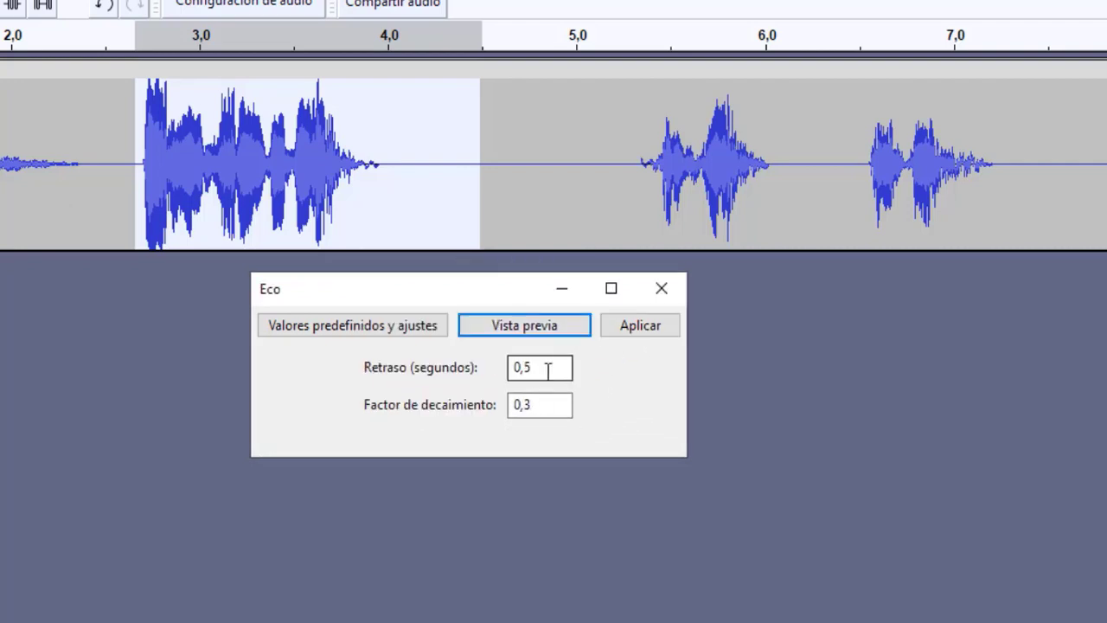
pyautogui.click(546, 370)
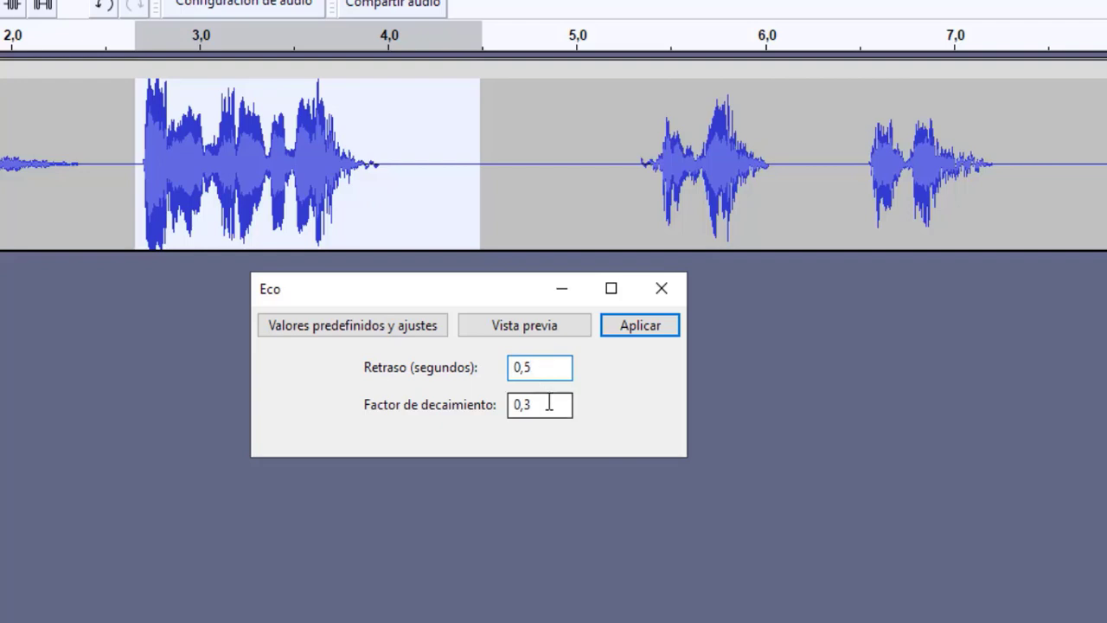
pyautogui.click(548, 404)
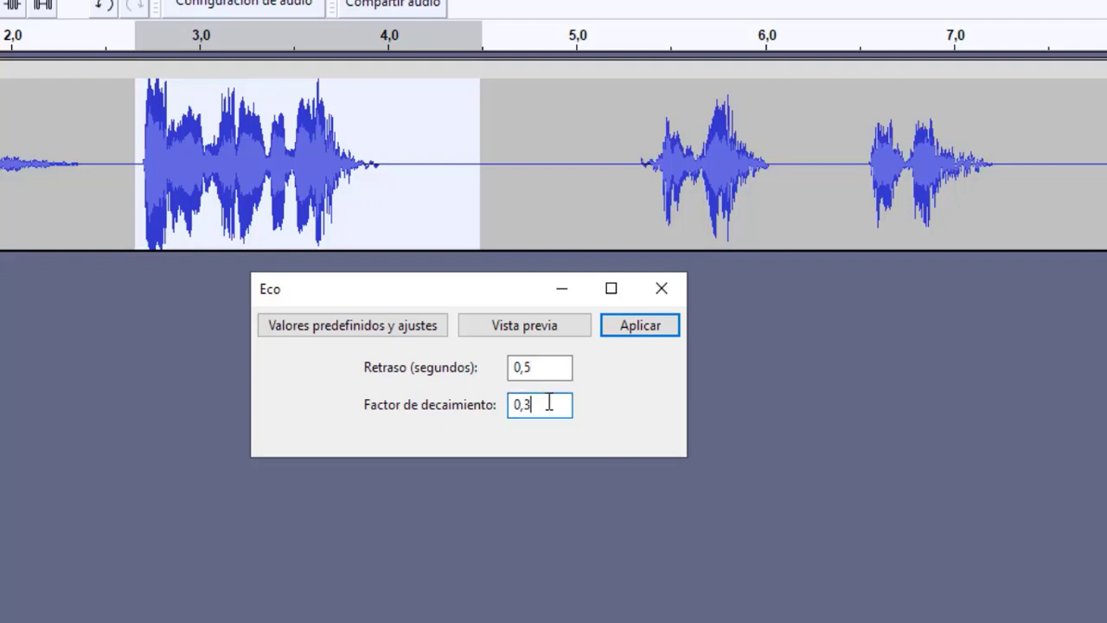
pyautogui.click(650, 326)
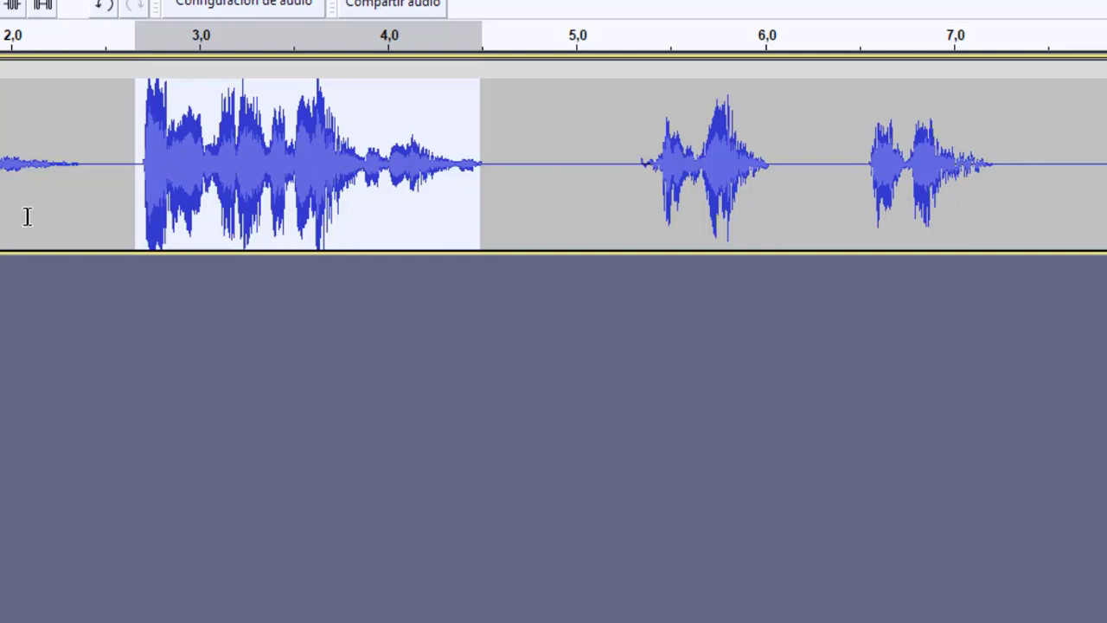
pyautogui.press('space')
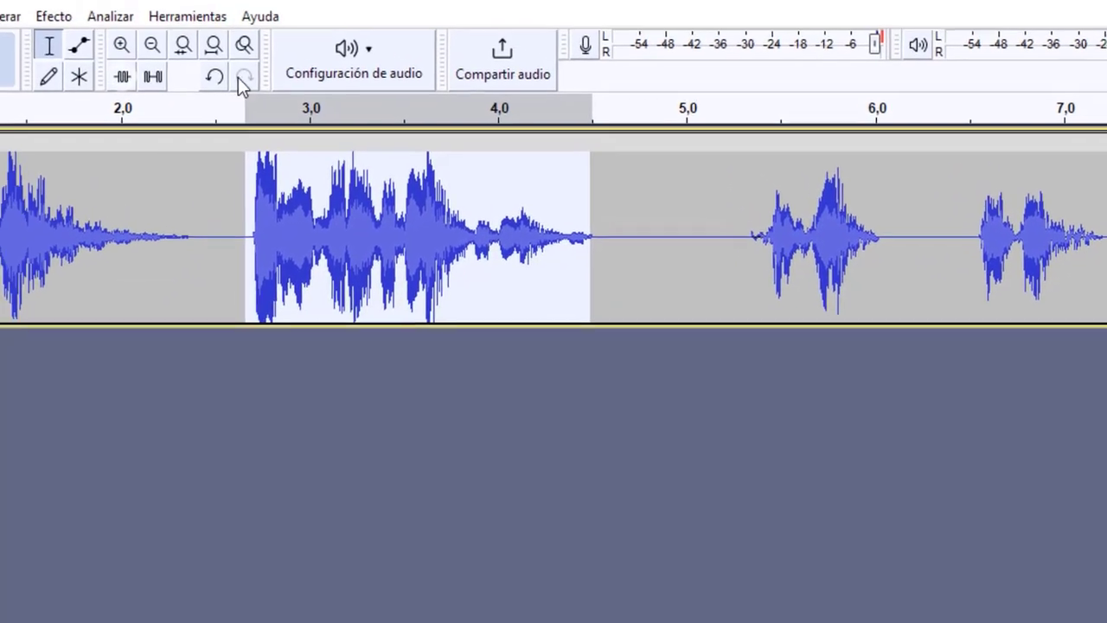
# Step: Undo the Eco effect and reselect the second phrase with more trailing silence, from about 2,7 to 5,0 seconds
pyautogui.click(215, 78)
pyautogui.click(253, 256)
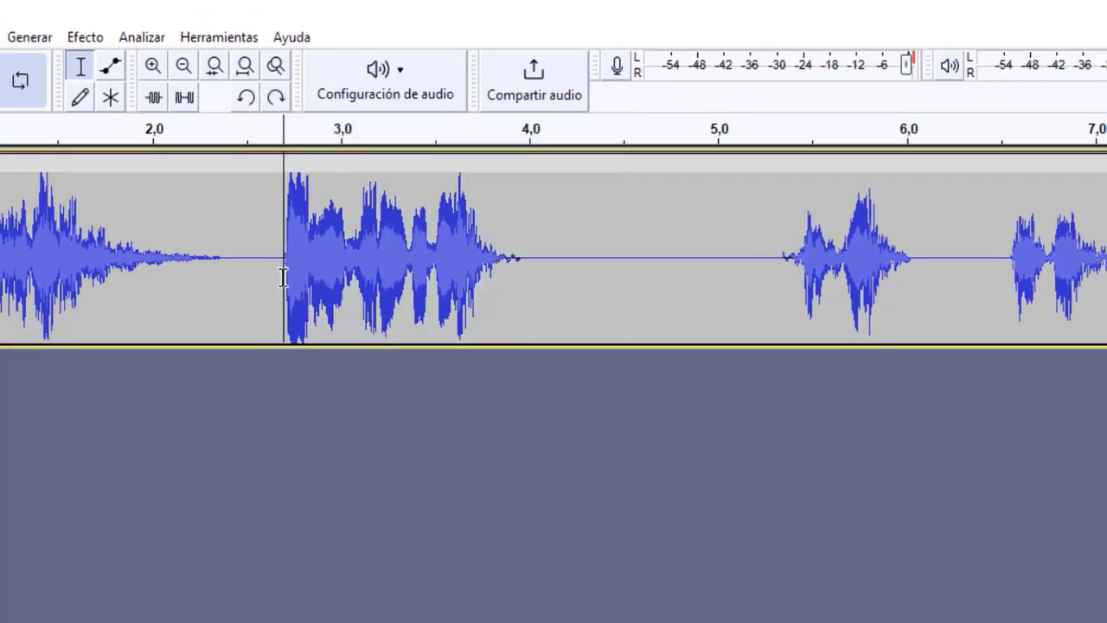
pyautogui.moveTo(279, 275); pyautogui.dragTo(716, 285)
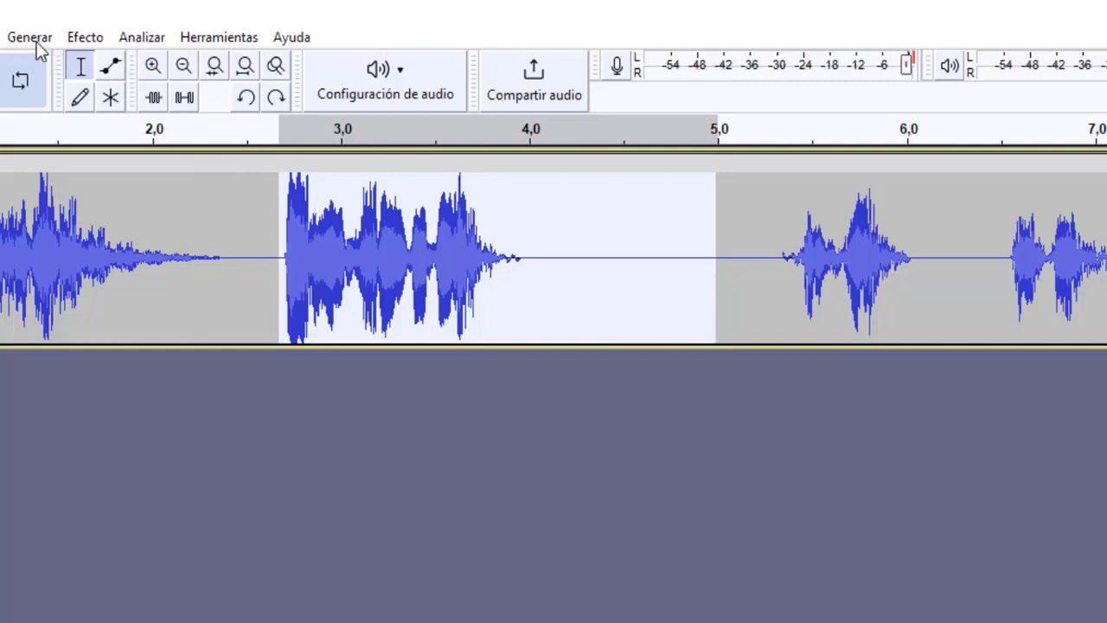
# Step: Apply the Eco effect with a 0,5-second delay and a 0,3 decay factor to the extended selection and play it
pyautogui.click(83, 39)
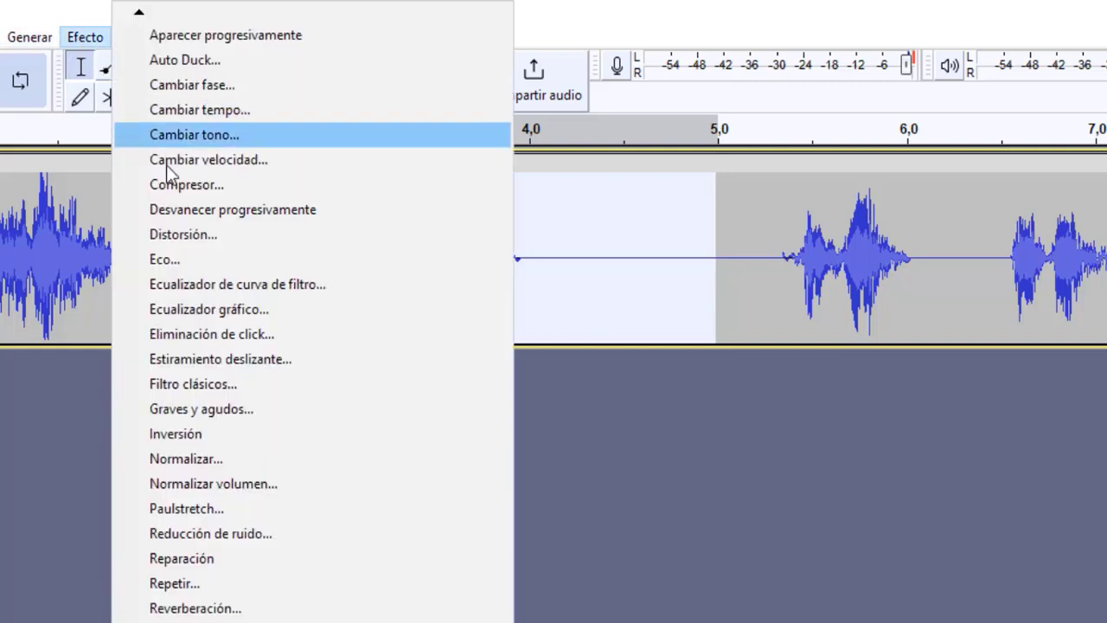
pyautogui.click(181, 251)
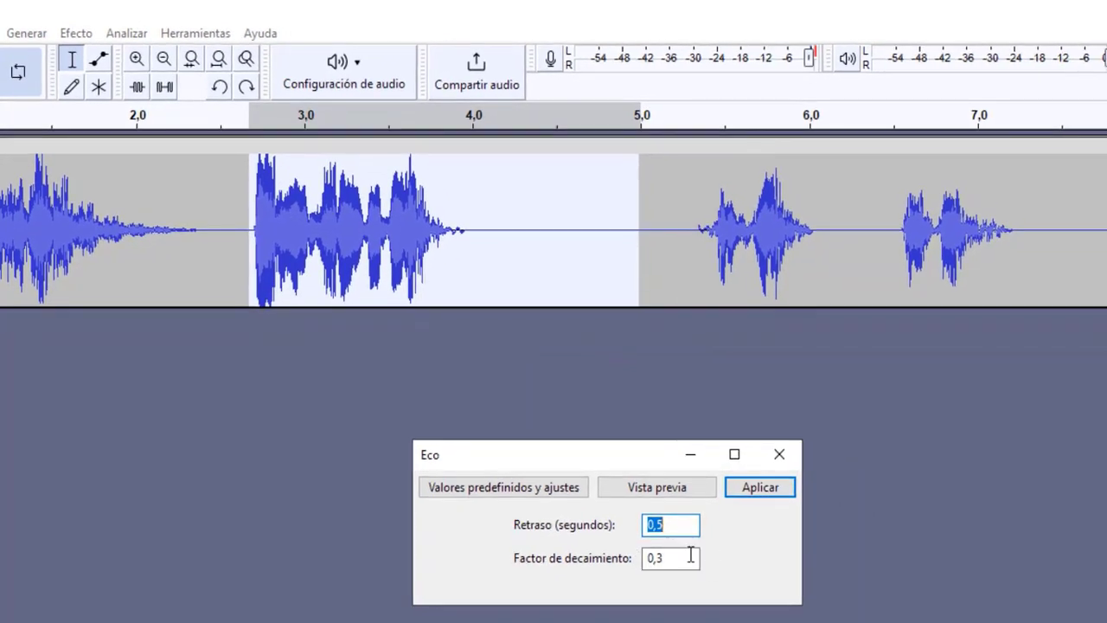
pyautogui.click(744, 491)
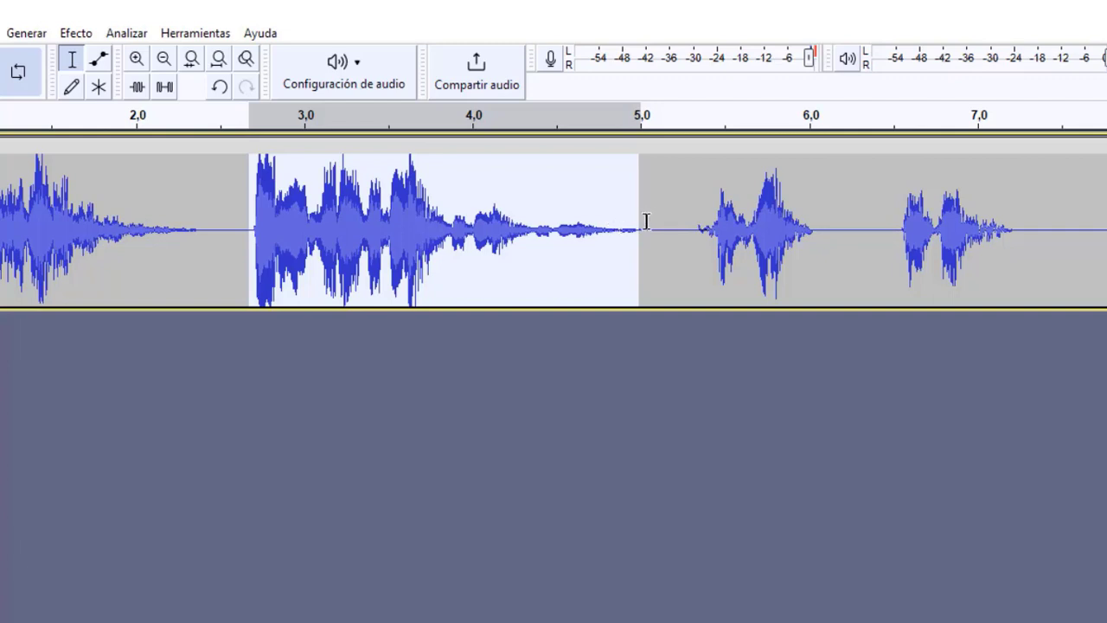
pyautogui.press('space')
# Step: Open the Reverberación effect for the selected second phrase and preview it with 60 % reverberation
pyautogui.click(78, 34)
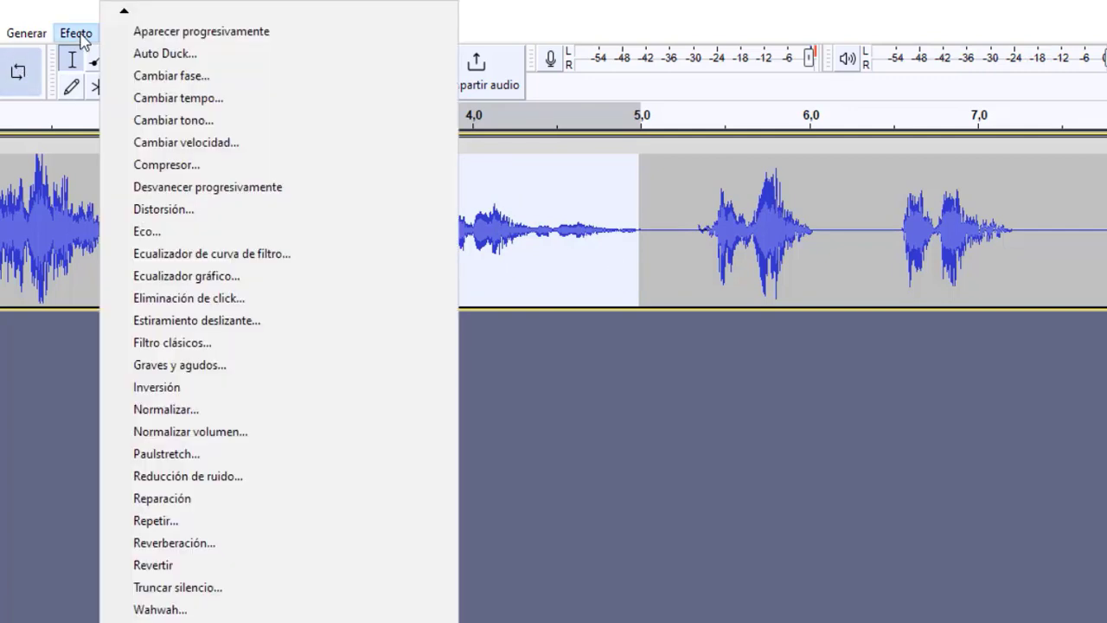
pyautogui.click(183, 544)
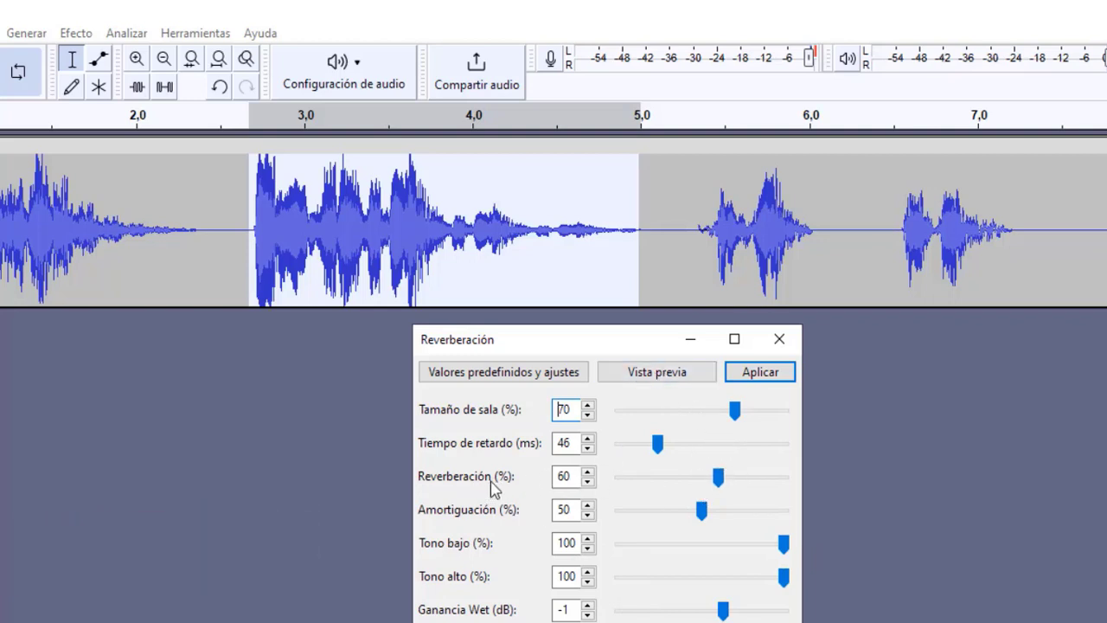
pyautogui.click(640, 374)
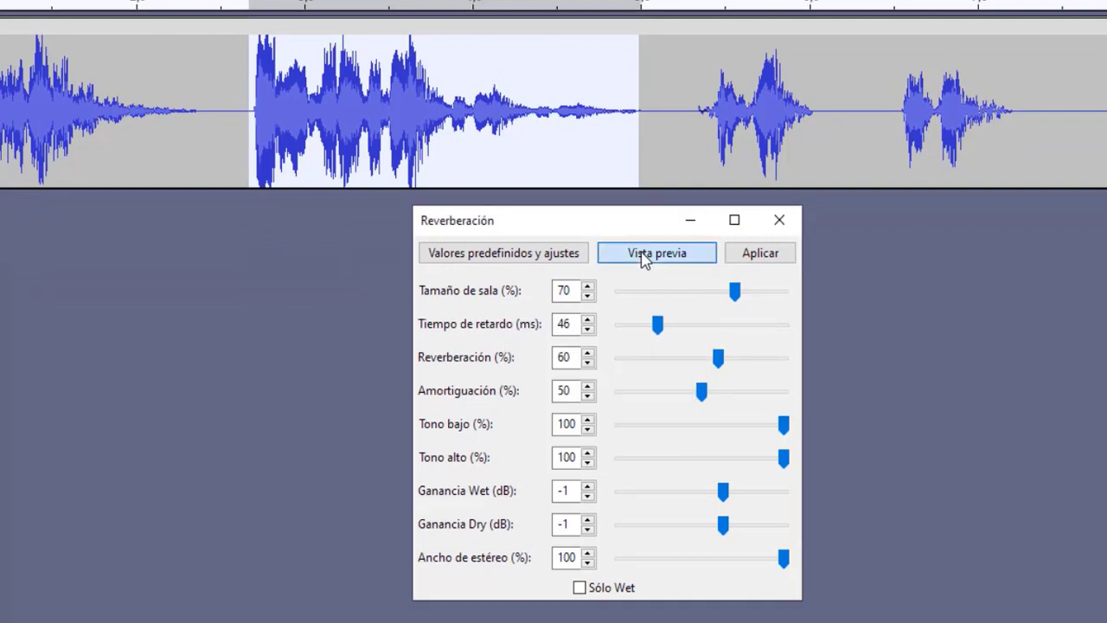
pyautogui.click(644, 256)
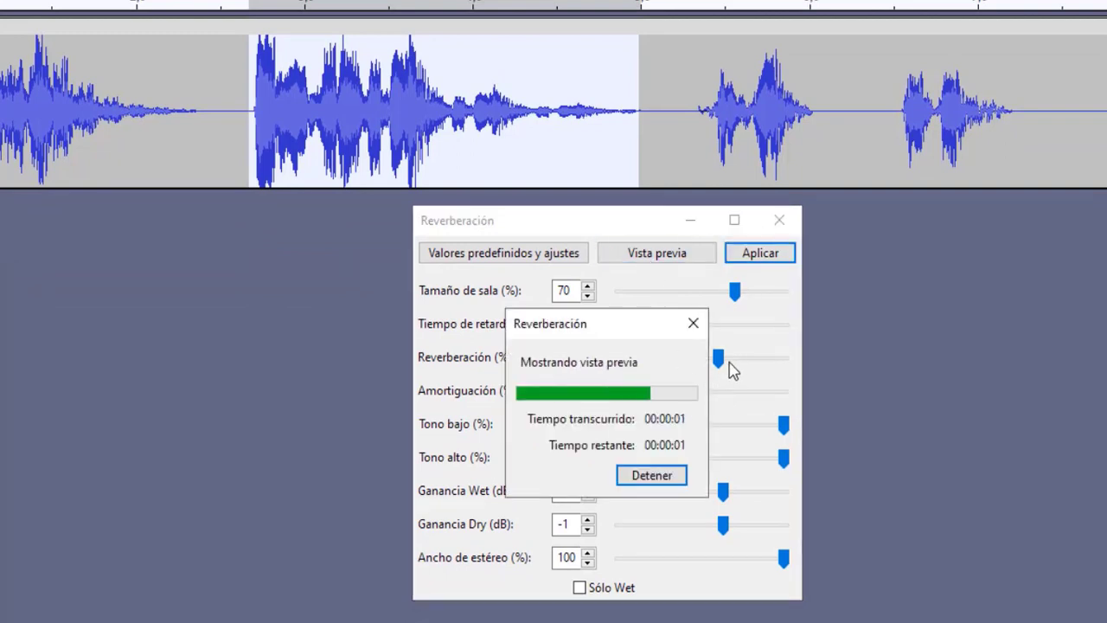
# Step: Try Reverberación levels of 72 %, 36 % and about 61 % on the second phrase, previewing each one
pyautogui.moveTo(717, 361); pyautogui.dragTo(738, 358)
pyautogui.click(660, 255)
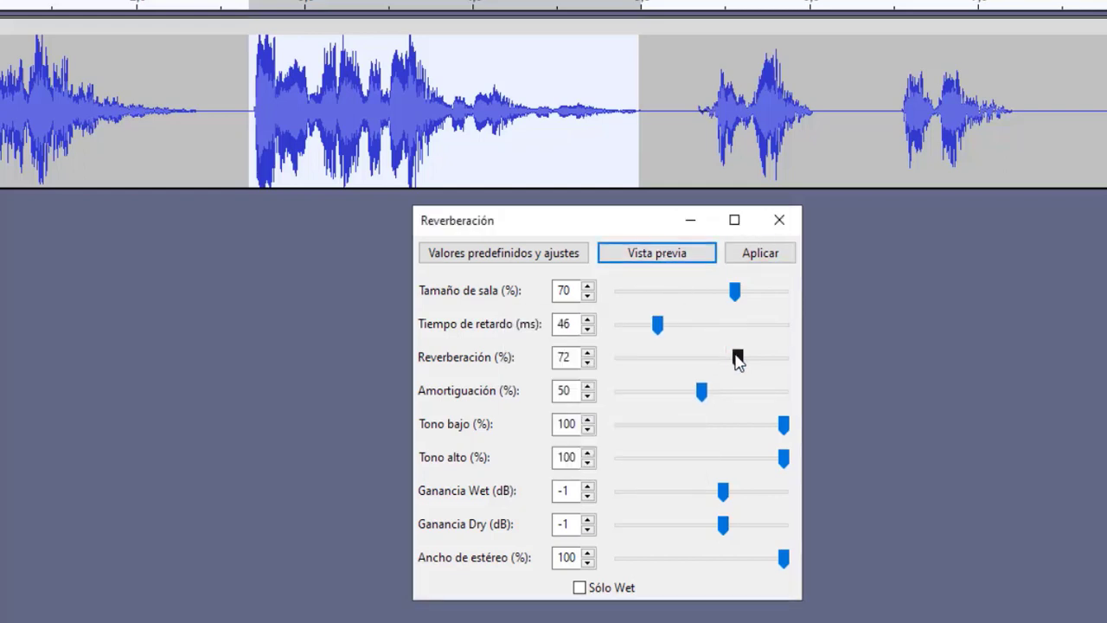
pyautogui.moveTo(736, 360); pyautogui.dragTo(678, 361)
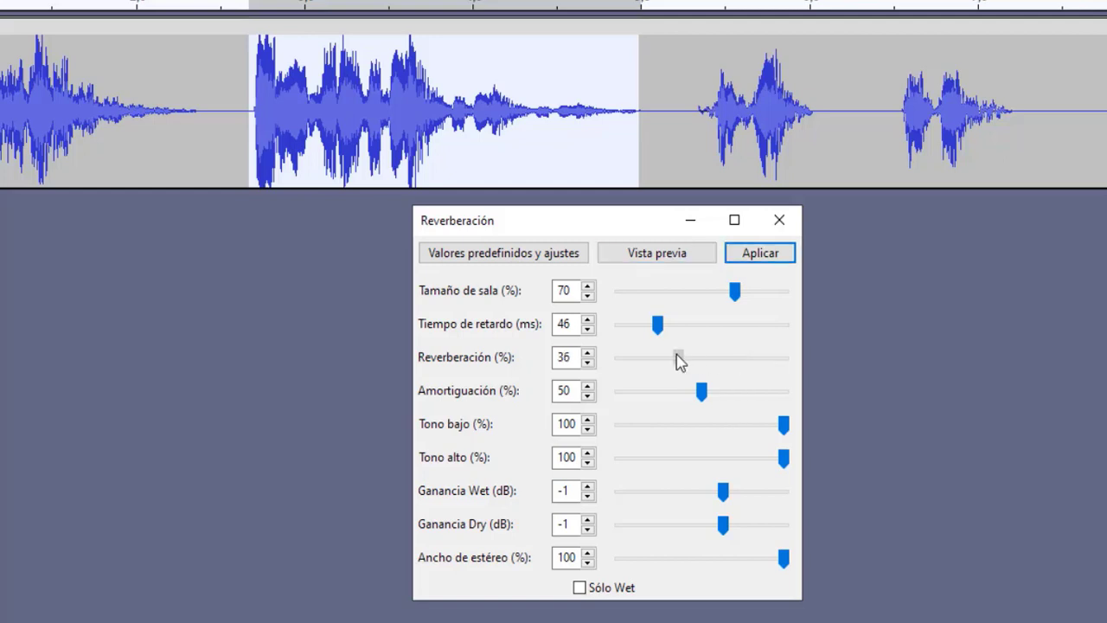
pyautogui.click(668, 260)
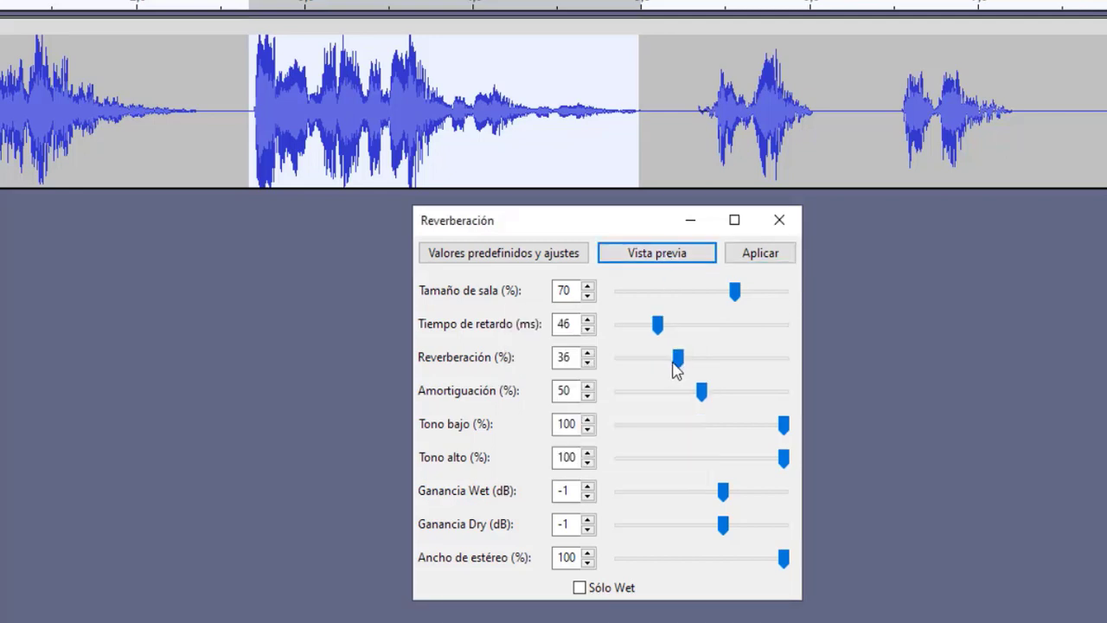
pyautogui.click(680, 365)
pyautogui.moveTo(679, 365); pyautogui.dragTo(715, 370)
pyautogui.click(664, 263)
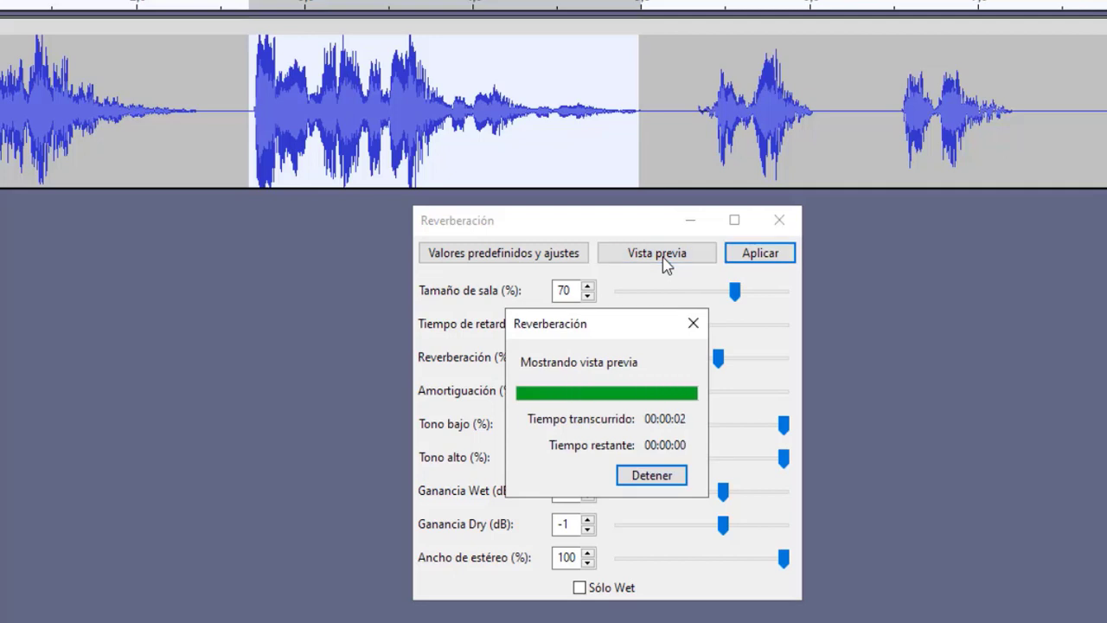
# Step: Set the reverberation to 64 %, preview it, apply the effect to the second phrase and play it
pyautogui.click(719, 359)
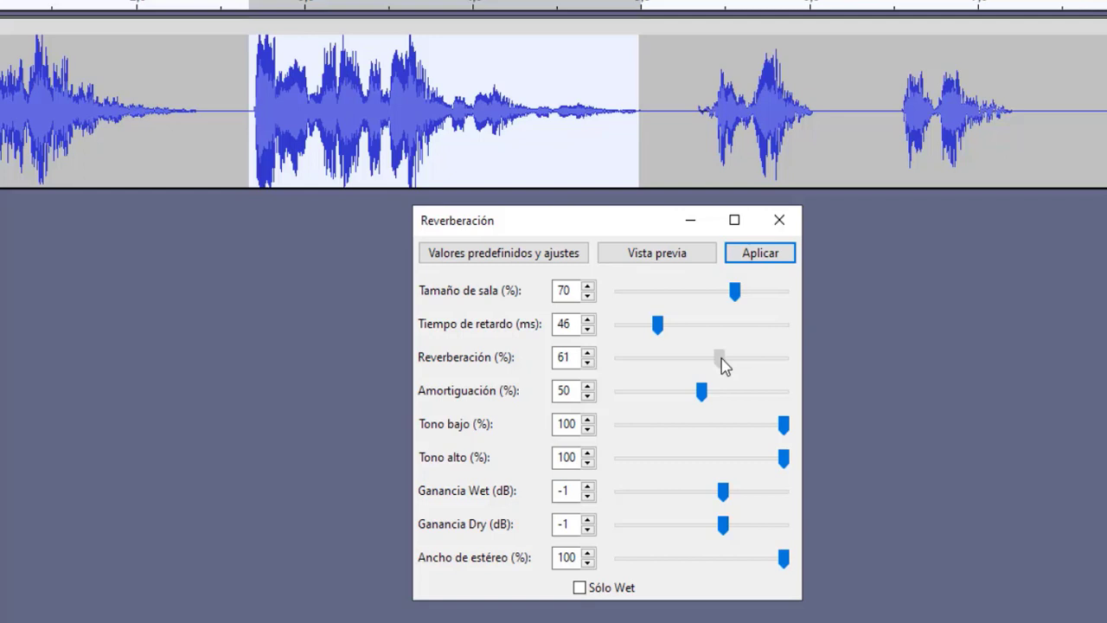
pyautogui.moveTo(723, 366); pyautogui.dragTo(725, 361)
pyautogui.click(661, 266)
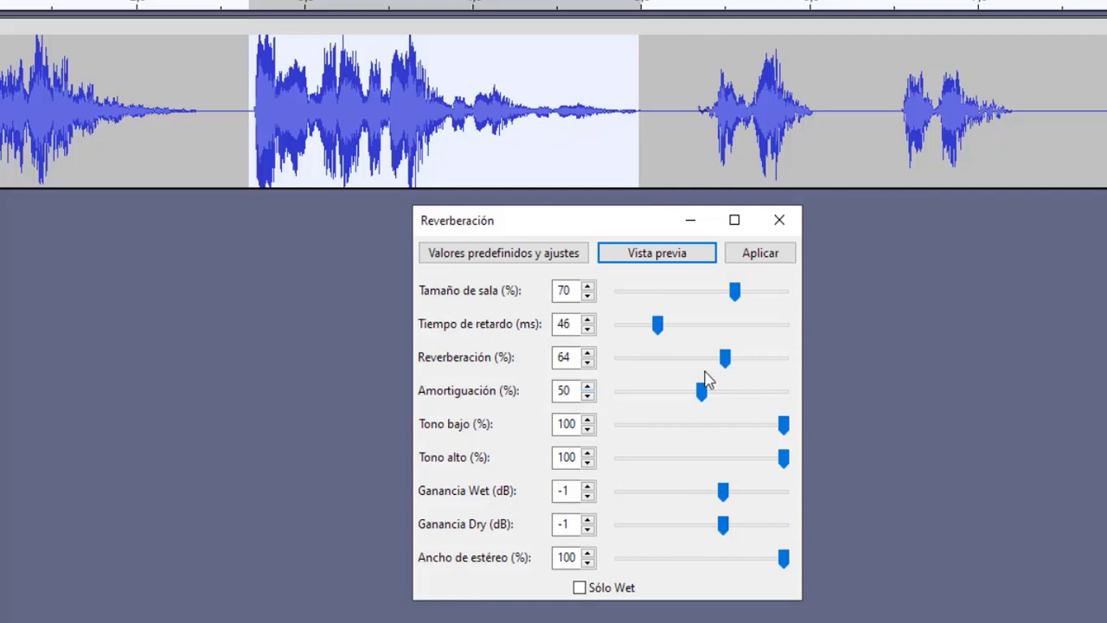
pyautogui.click(761, 254)
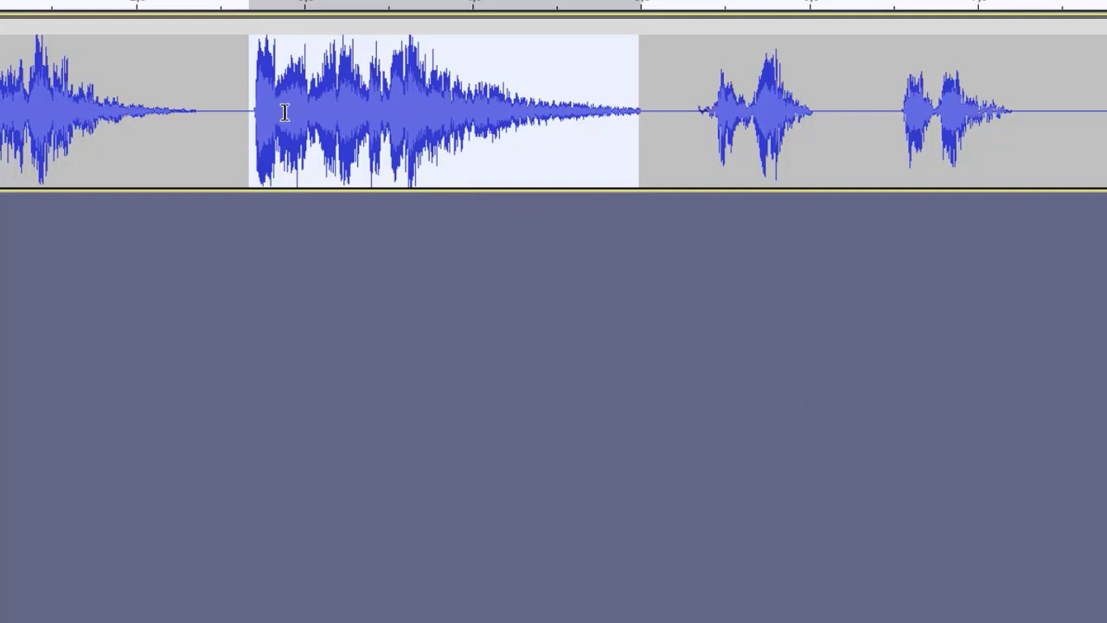
pyautogui.press('space')
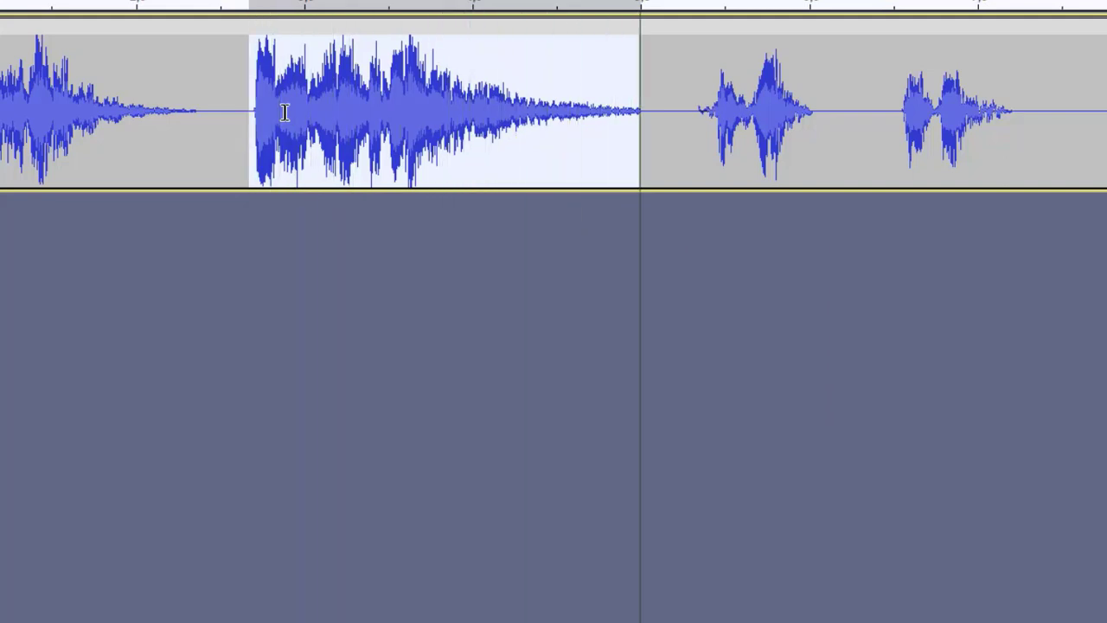
# Step: Select the third phrase, from about 5,4 to 6,0 seconds, and listen to it
pyautogui.click(690, 181)
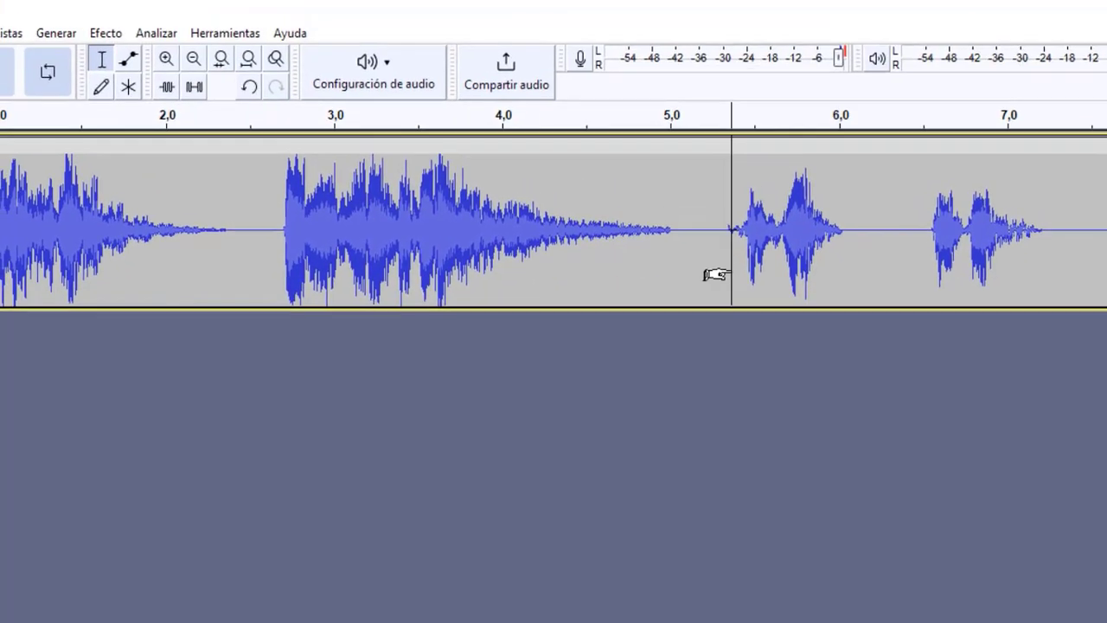
pyautogui.click(718, 261)
pyautogui.moveTo(735, 261); pyautogui.dragTo(840, 276)
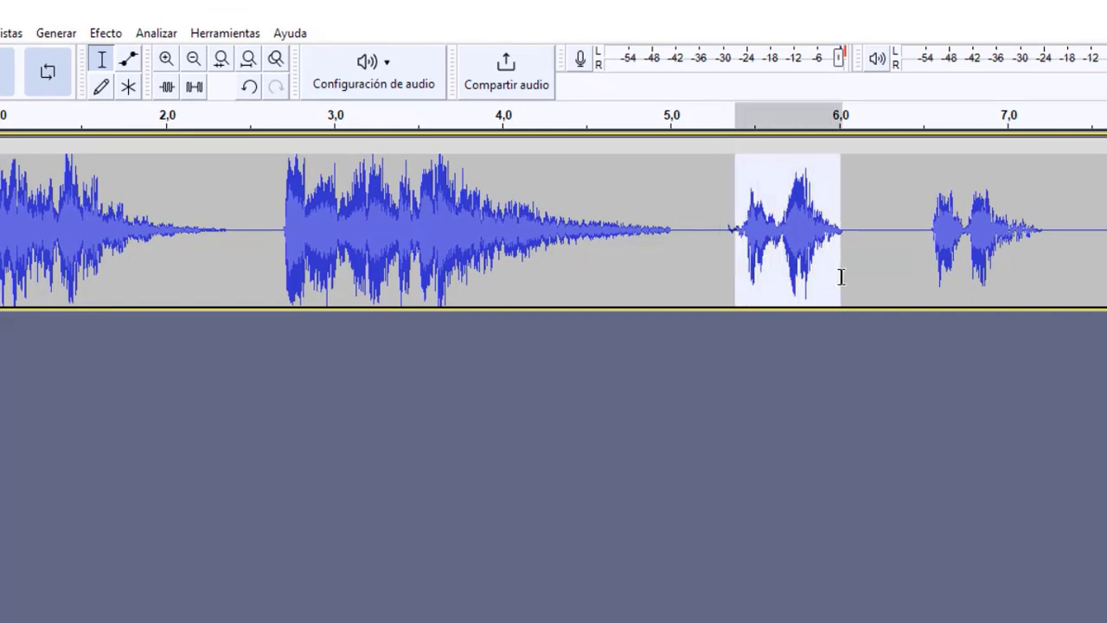
pyautogui.press('space')
pyautogui.click(833, 263)
pyautogui.moveTo(844, 265); pyautogui.dragTo(740, 255)
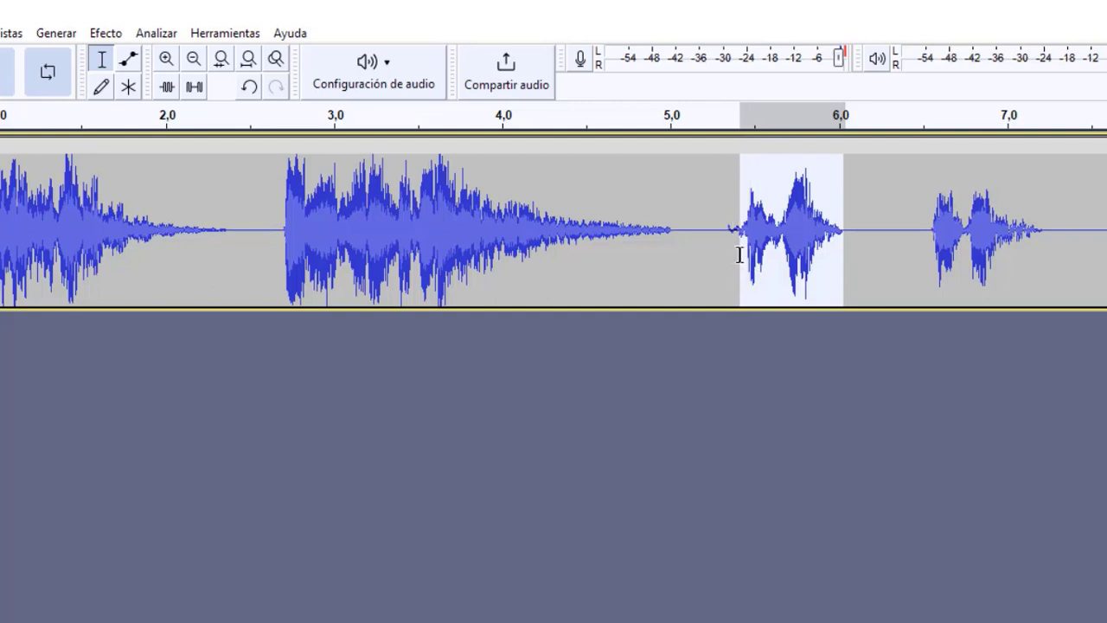
# Step: Silence the small noise just before the third phrase, from about 5,3 to 5,4 seconds
pyautogui.click(701, 242)
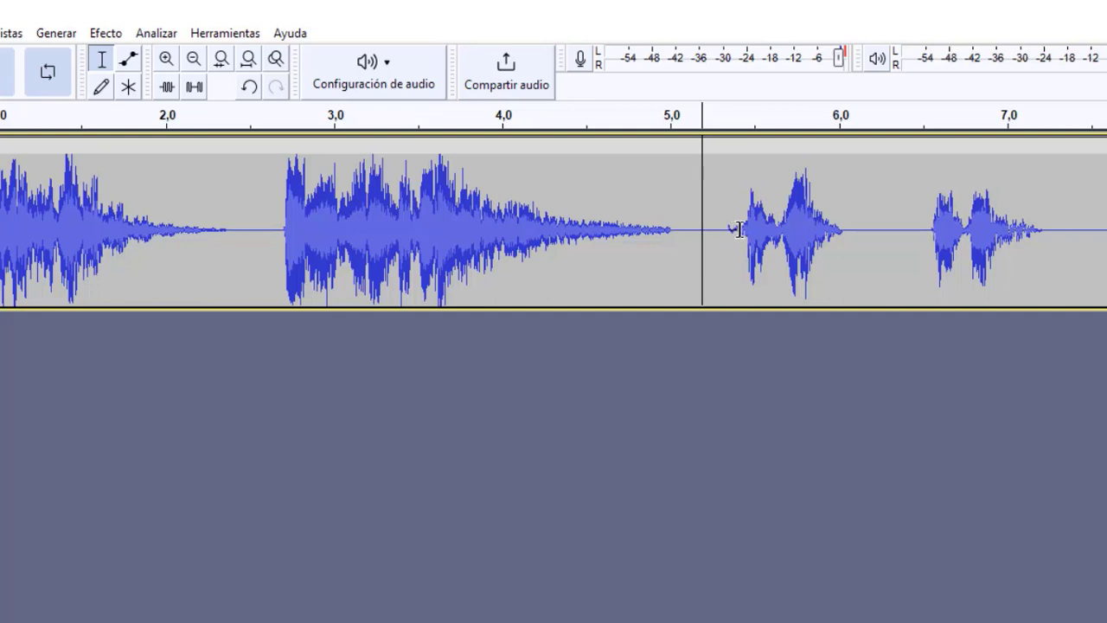
pyautogui.moveTo(739, 229); pyautogui.dragTo(725, 229)
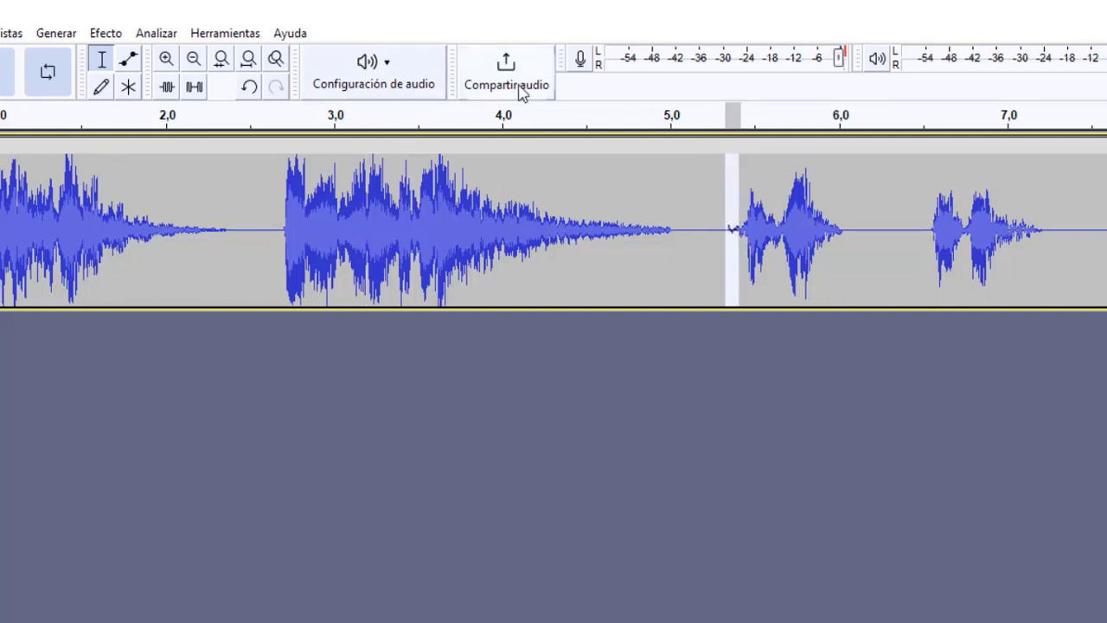
pyautogui.click(200, 94)
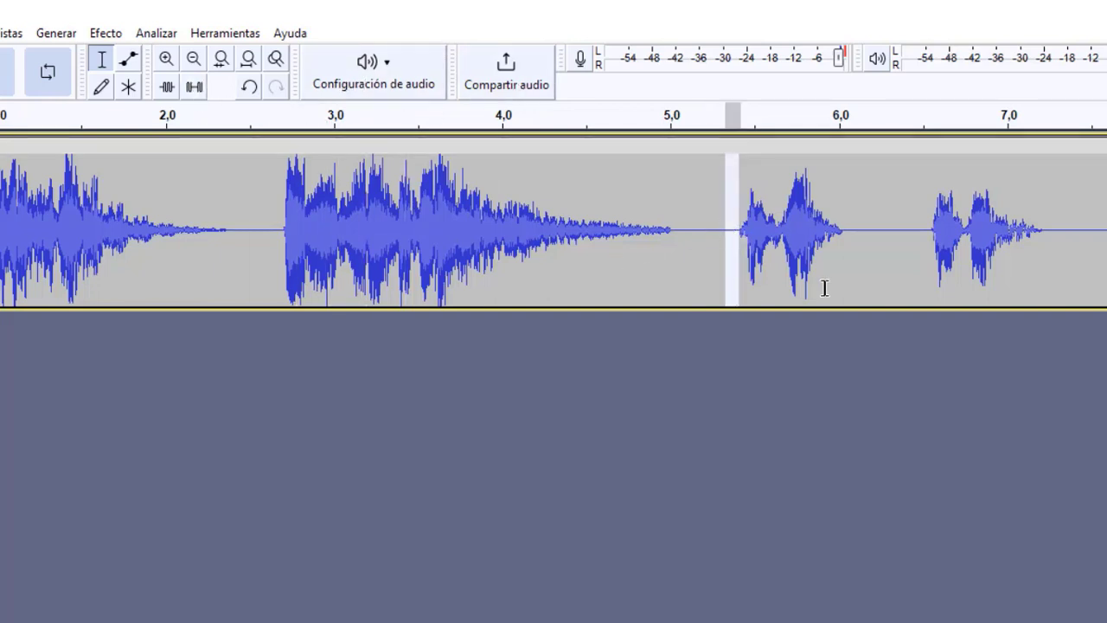
# Step: Select the third phrase from about 5,4 to 6,0 seconds, play it, and apply Repetir with 8 added repetitions
pyautogui.click(738, 226)
pyautogui.moveTo(738, 242); pyautogui.dragTo(846, 247)
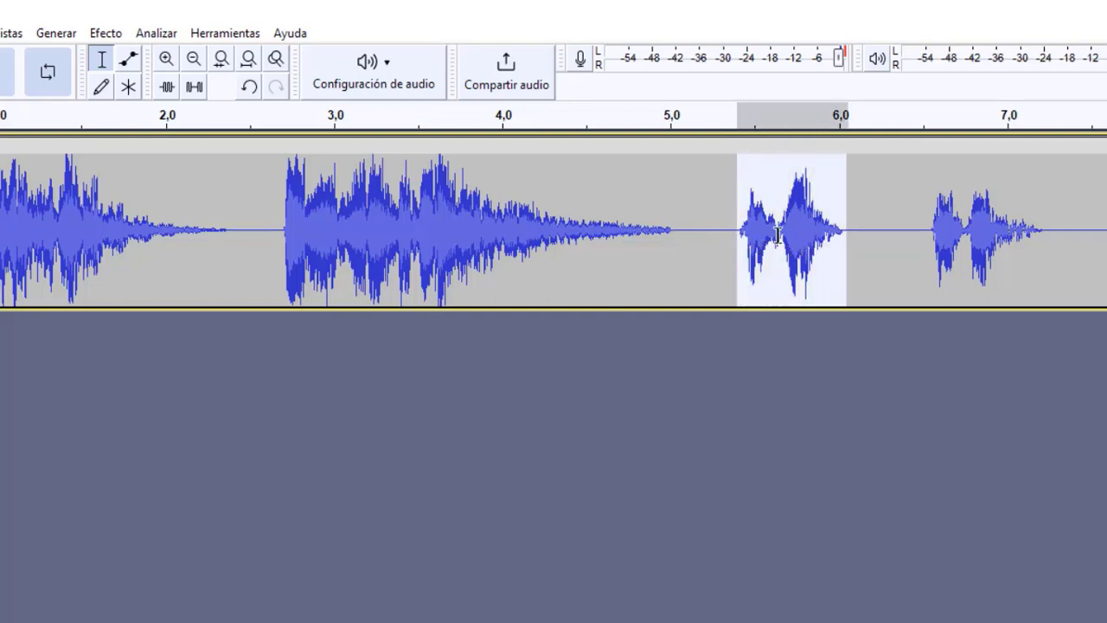
pyautogui.press('space')
pyautogui.click(106, 33)
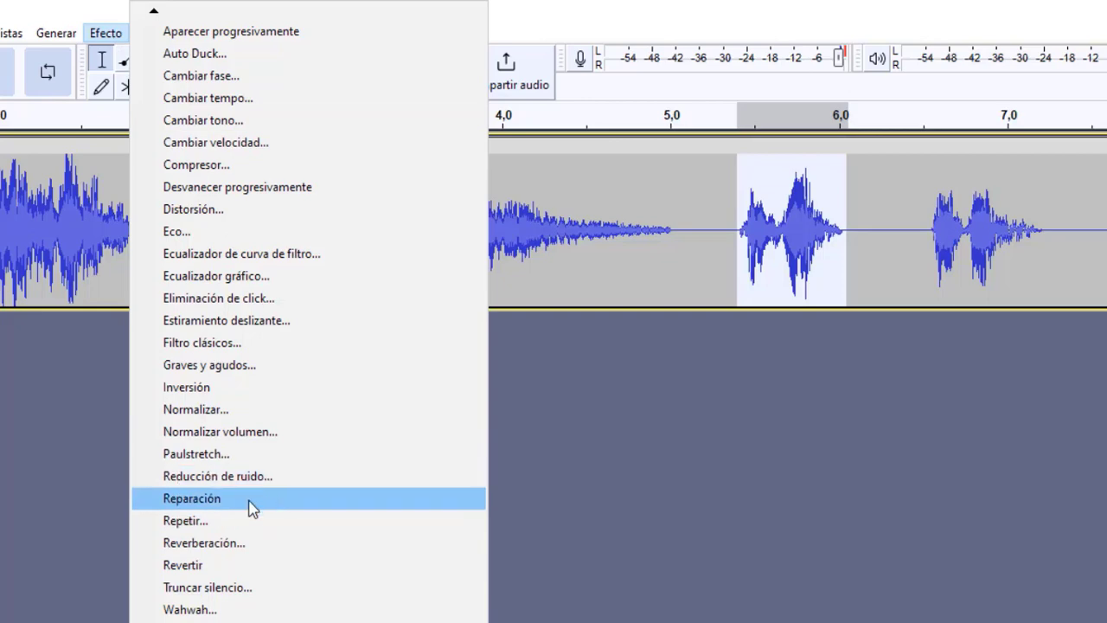
pyautogui.click(227, 525)
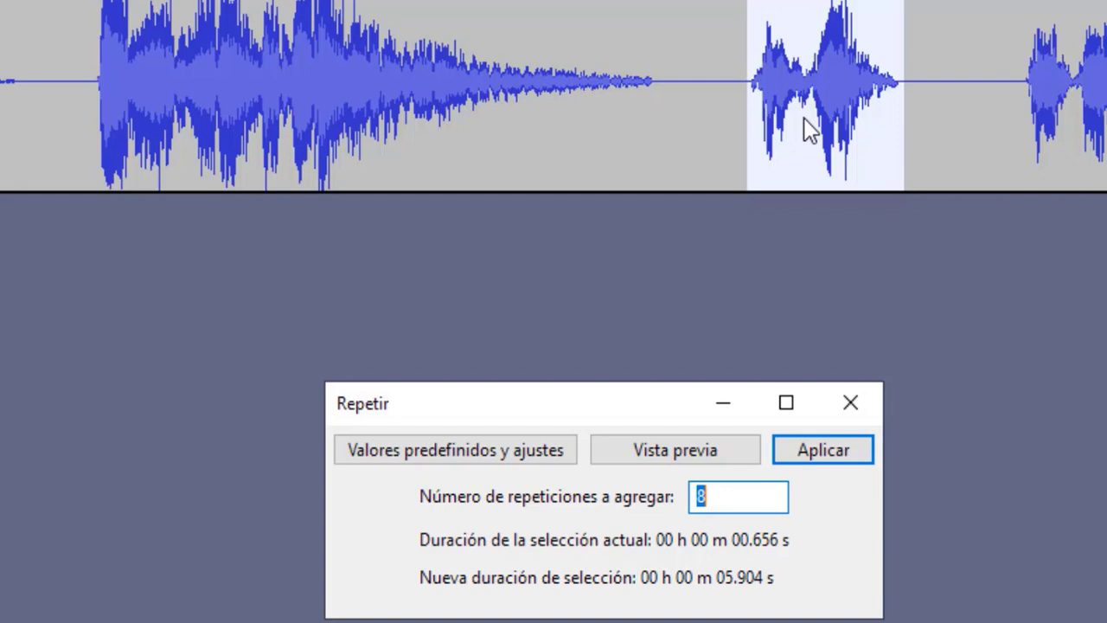
pyautogui.click(717, 504)
pyautogui.click(807, 455)
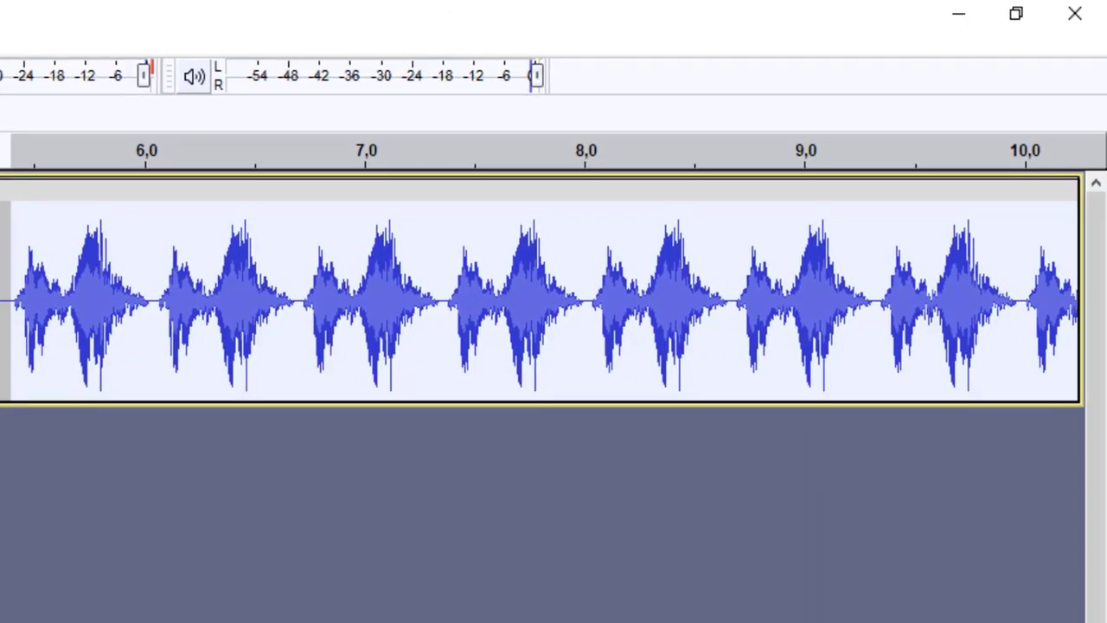
# Step: Check the extent of the repeated third phrase on the track and play it back
pyautogui.hscroll(9, 539, 301)
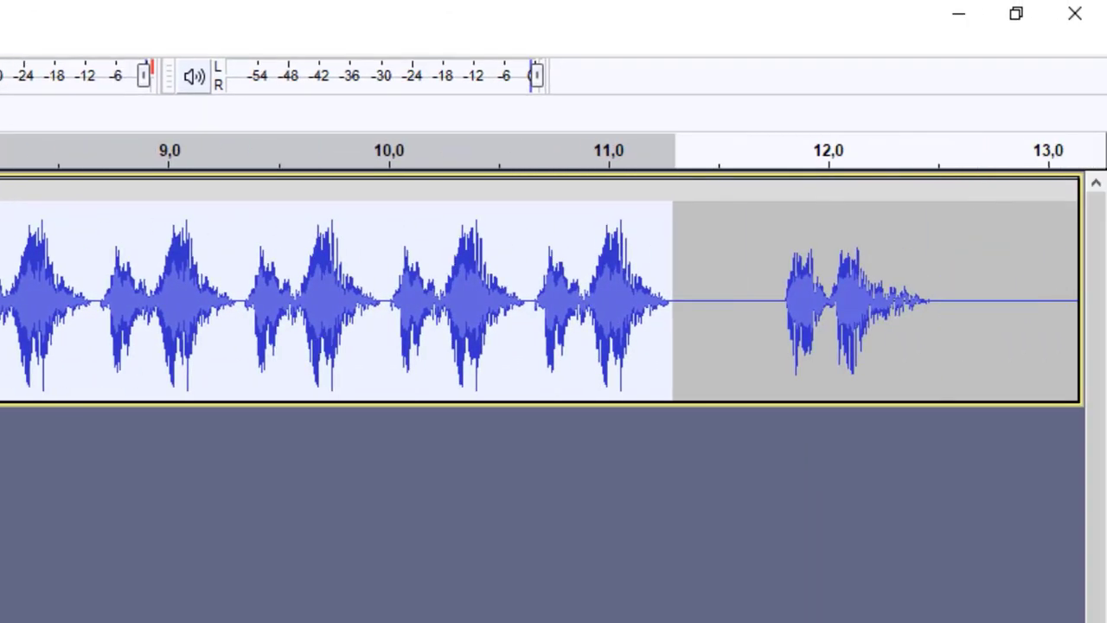
pyautogui.press('space')
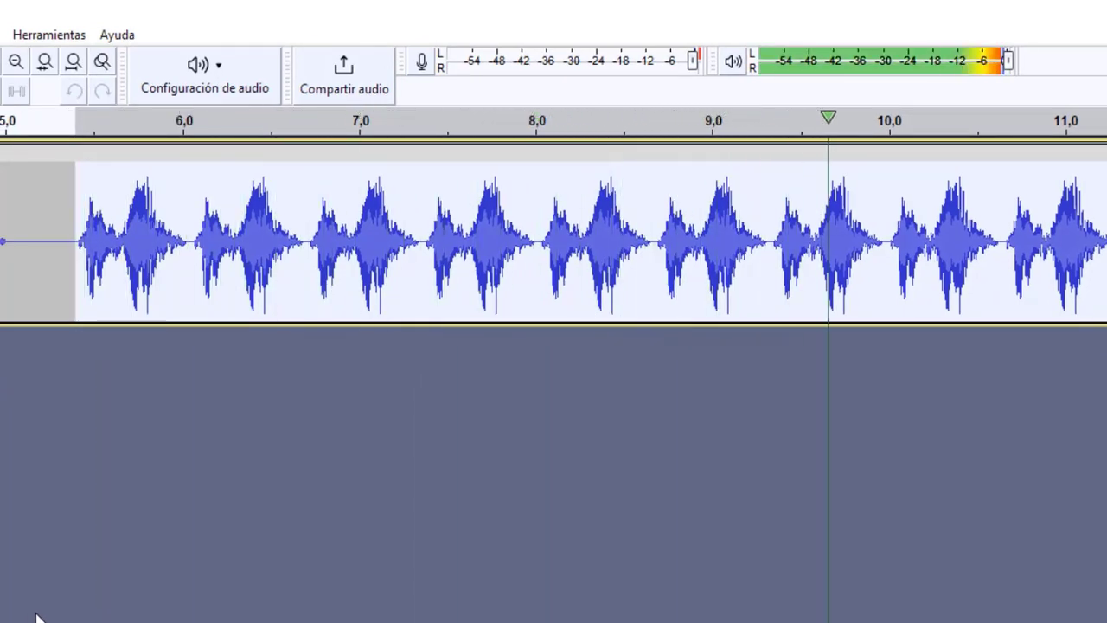
pyautogui.press('space')
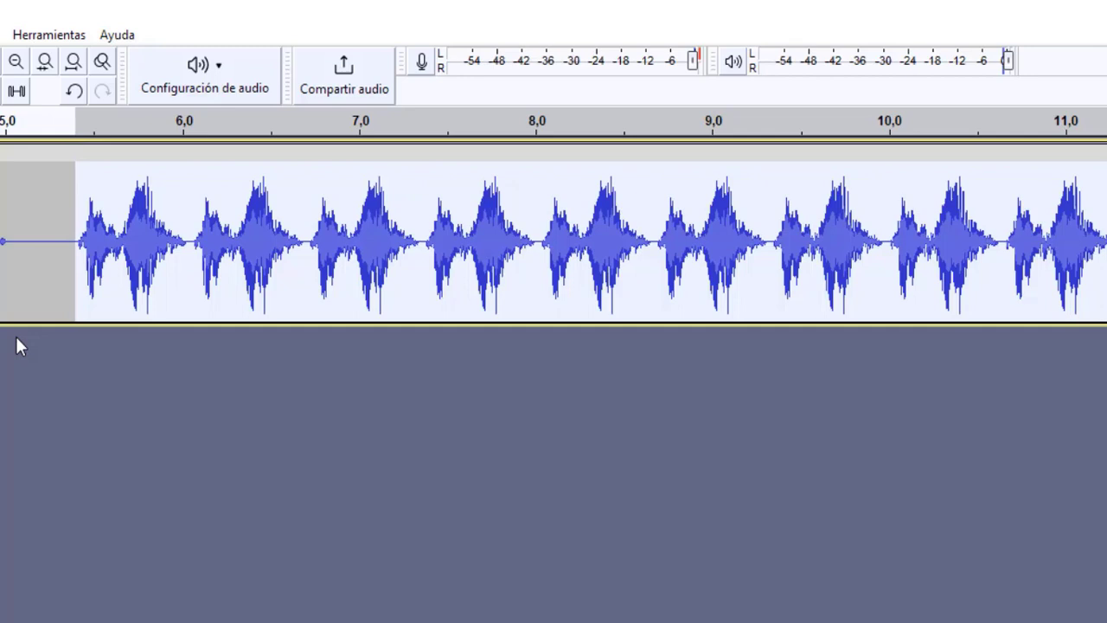
# Step: Select the repetitions from about 5,4 to 10,6 seconds, leaving out the last one, and open Estiramiento deslizante
pyautogui.click(1003, 249)
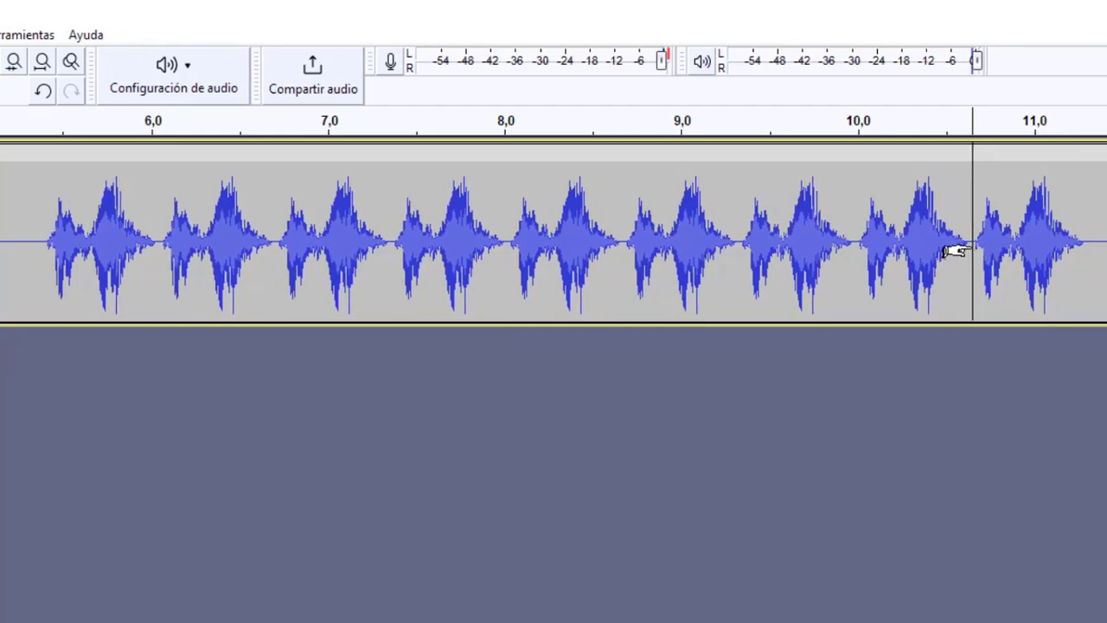
pyautogui.moveTo(967, 250); pyautogui.dragTo(44, 274)
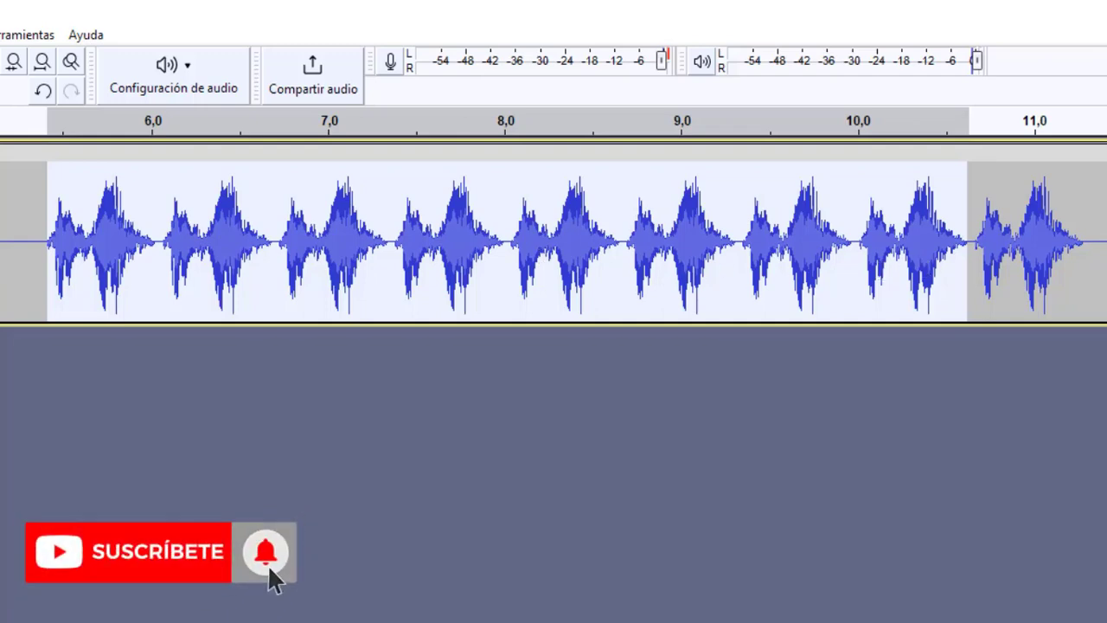
pyautogui.click(2, 35)
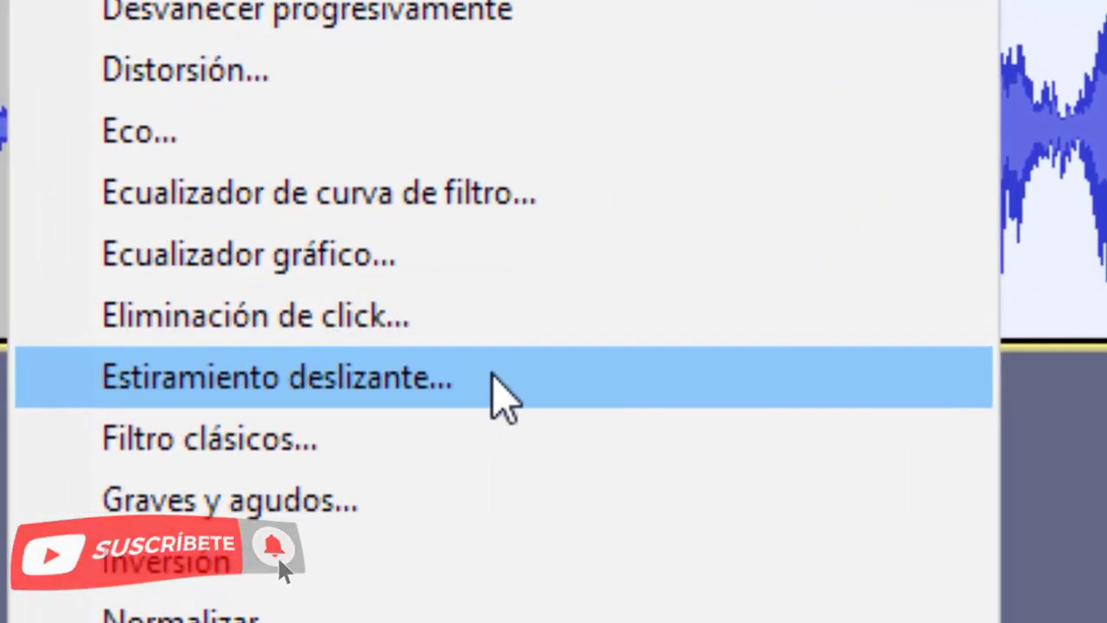
pyautogui.click(499, 393)
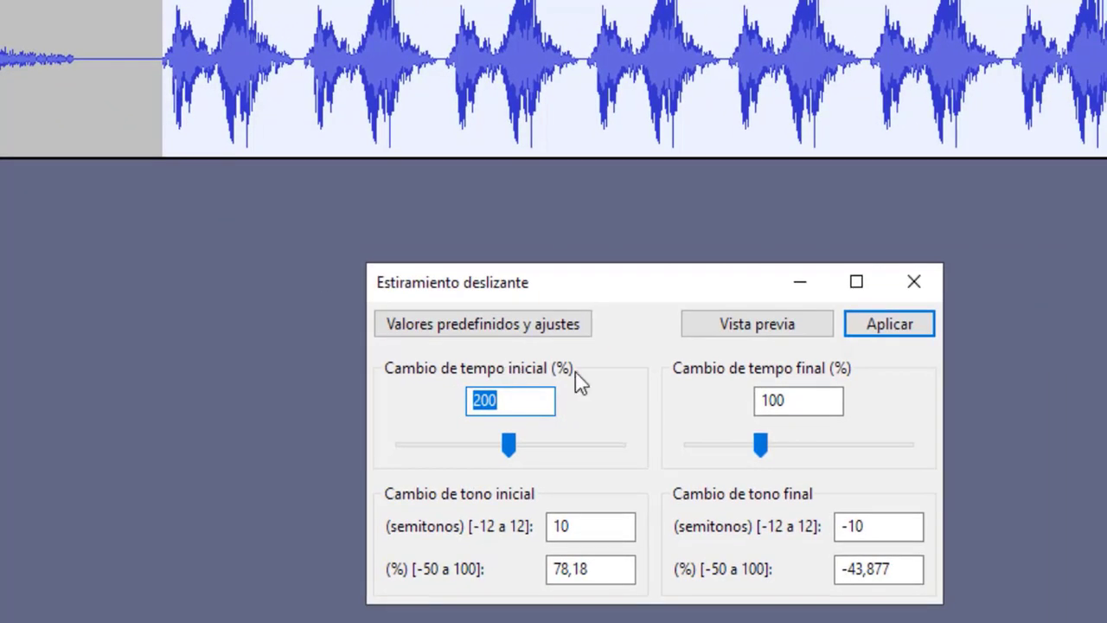
pyautogui.click(534, 401)
pyautogui.click(795, 405)
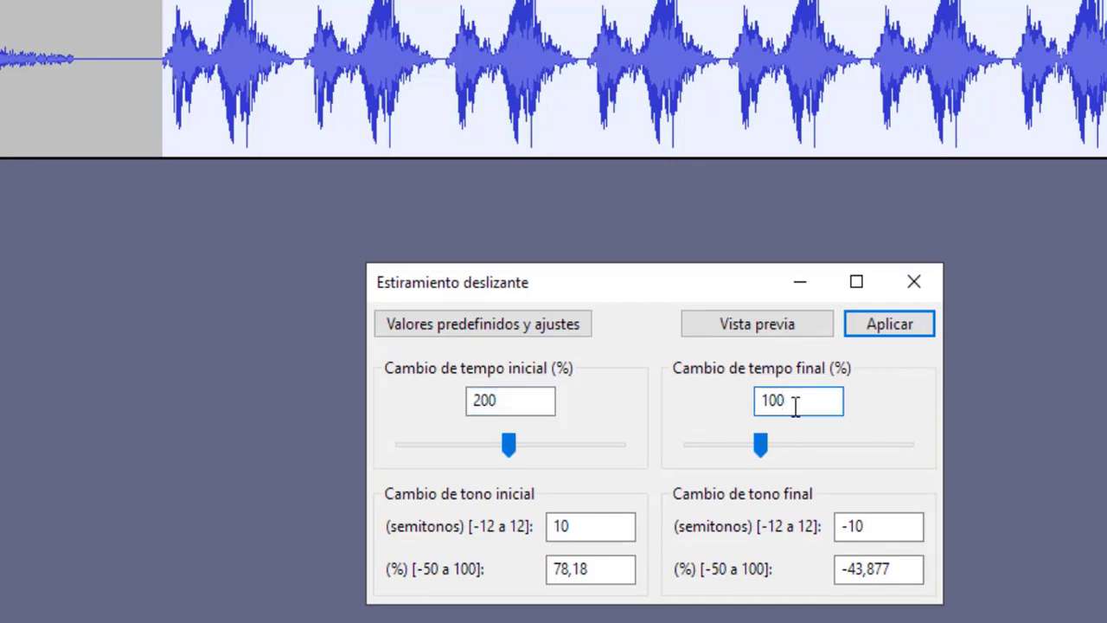
pyautogui.click(513, 399)
pyautogui.click(802, 409)
pyautogui.click(537, 398)
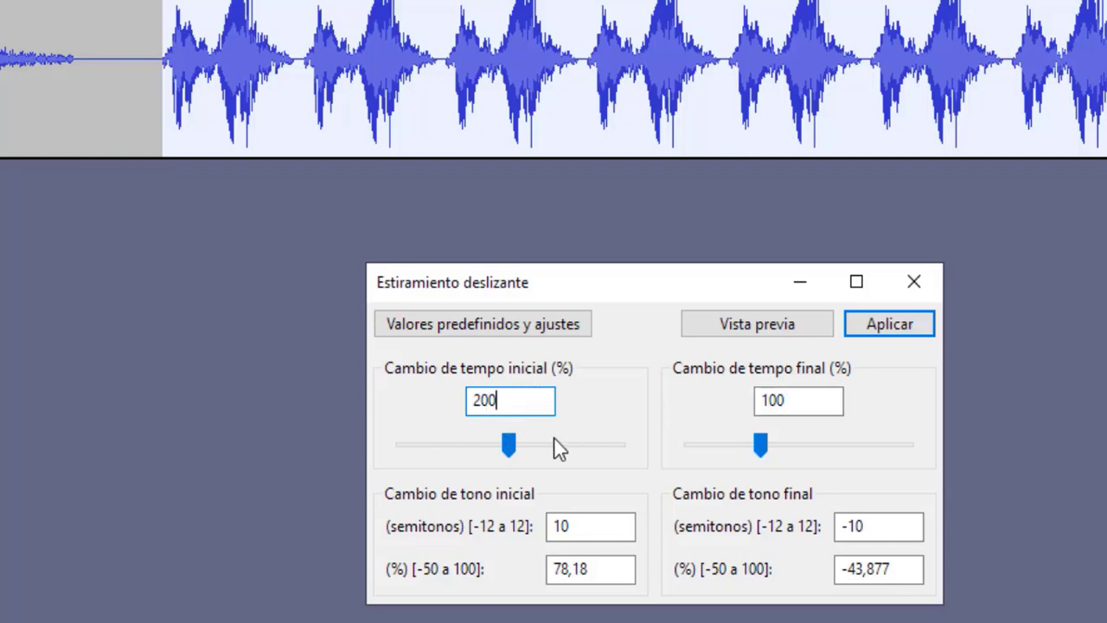
# Step: Set the initial tempo change to 100 % and the final tempo change to 50 %, and preview the effect
pyautogui.click(509, 446)
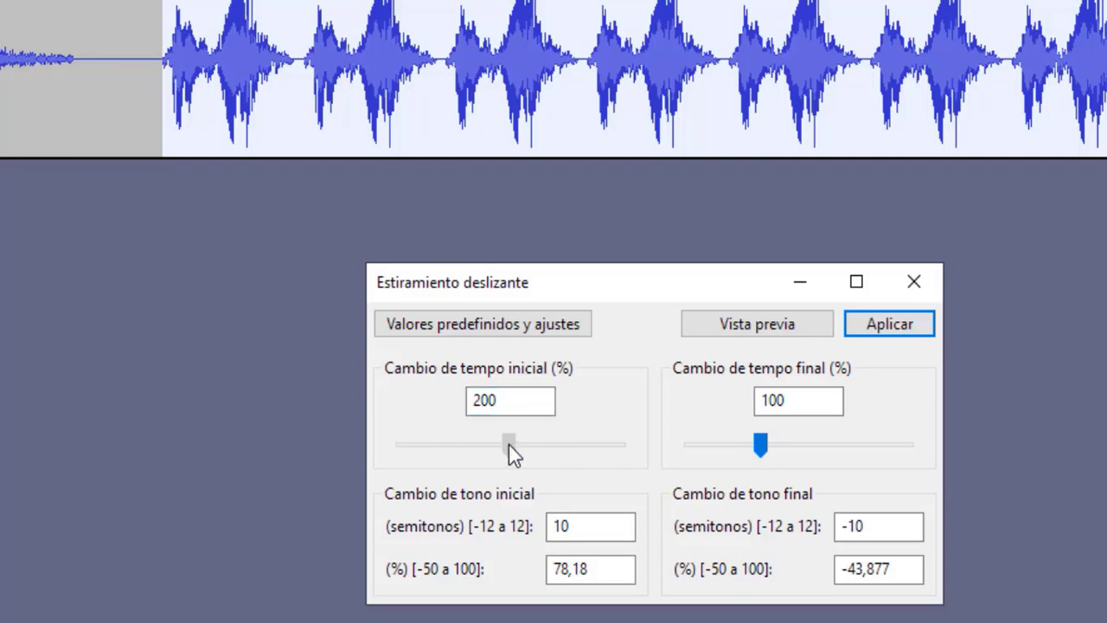
pyautogui.moveTo(509, 447); pyautogui.dragTo(469, 452)
pyautogui.click(492, 409)
pyautogui.moveTo(502, 409); pyautogui.dragTo(450, 404)
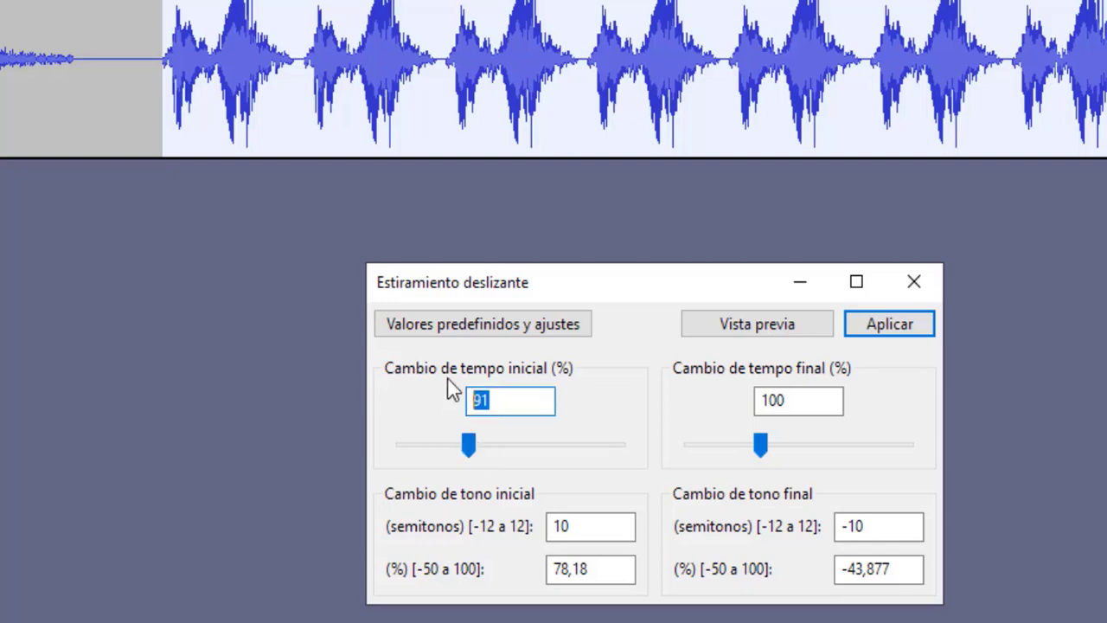
pyautogui.write('100')
pyautogui.moveTo(787, 401); pyautogui.dragTo(744, 402)
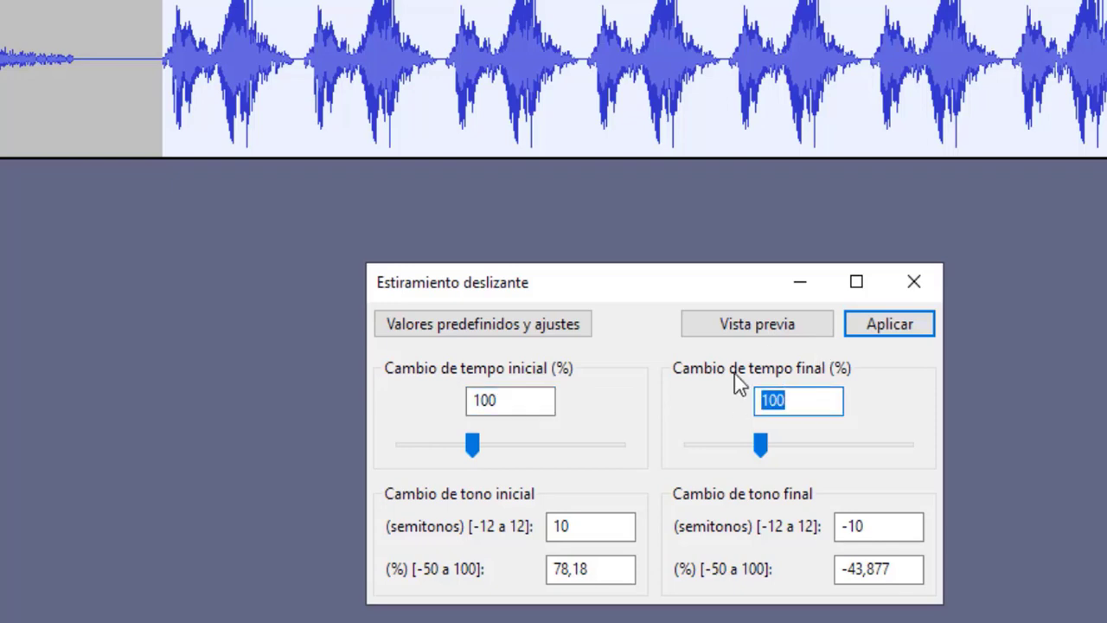
pyautogui.write('50')
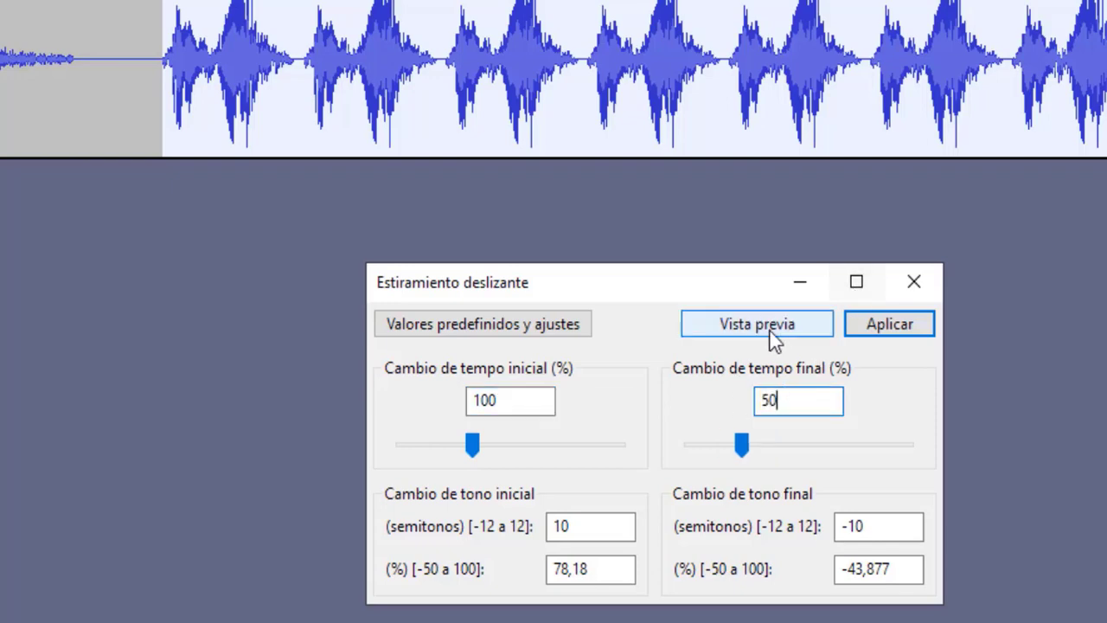
pyautogui.click(756, 334)
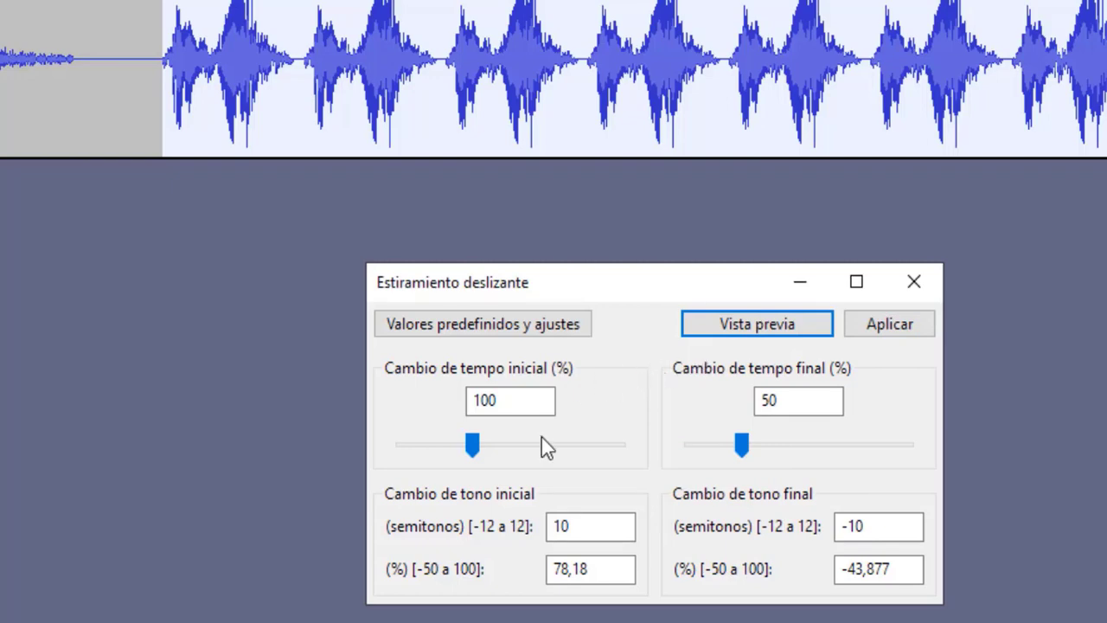
# Step: Try an initial tempo change of 53 % with a final tempo change of 104 %, and preview it
pyautogui.click(472, 446)
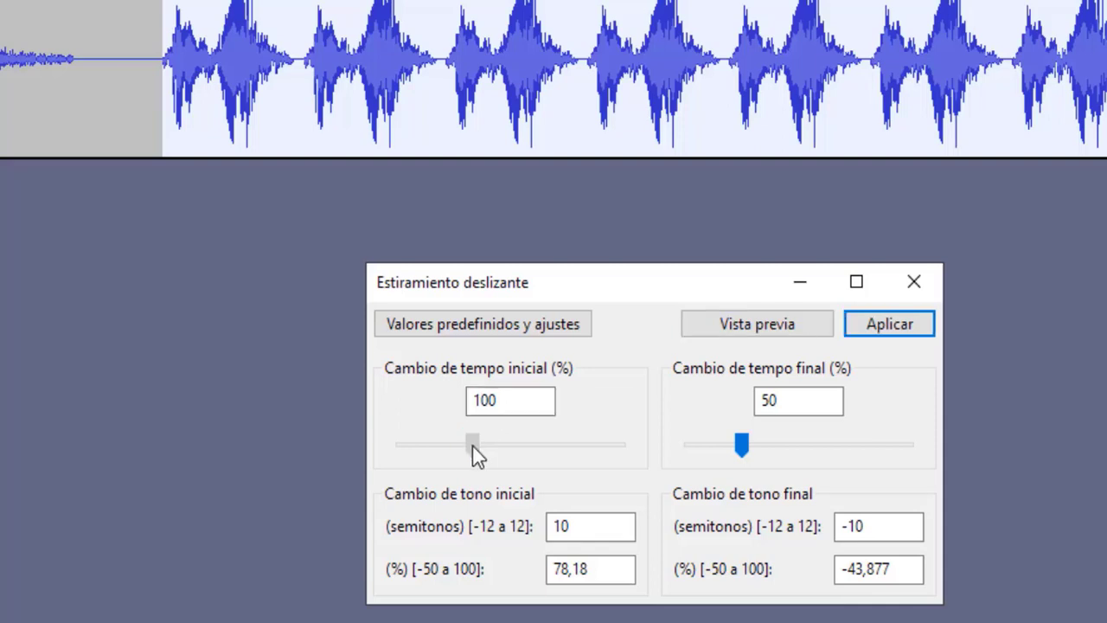
pyautogui.moveTo(472, 445); pyautogui.dragTo(455, 445)
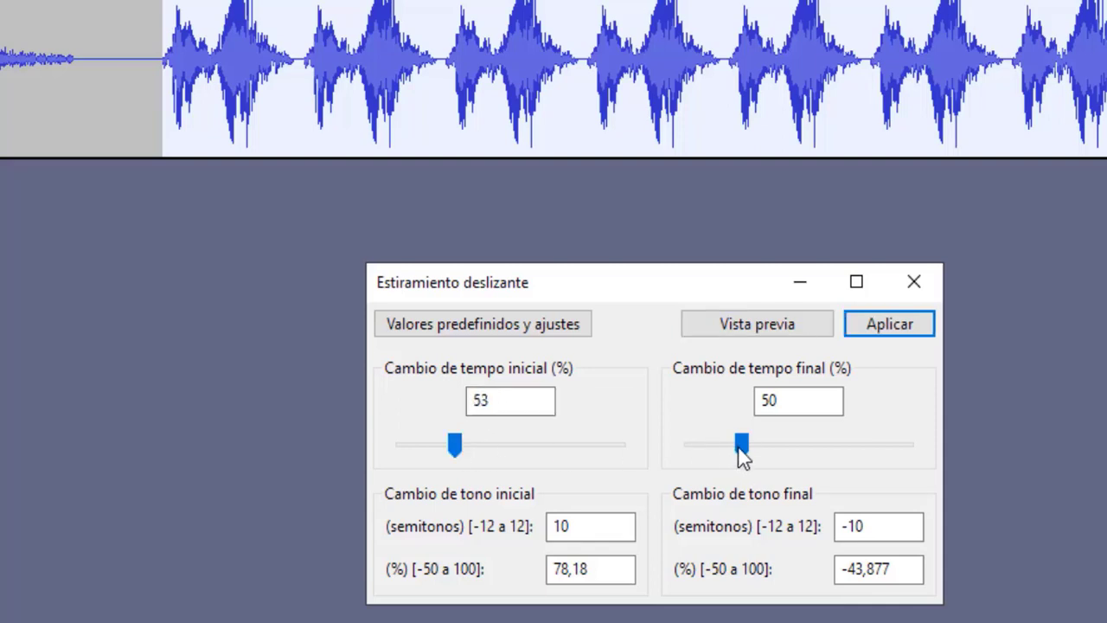
pyautogui.moveTo(740, 443); pyautogui.dragTo(758, 444)
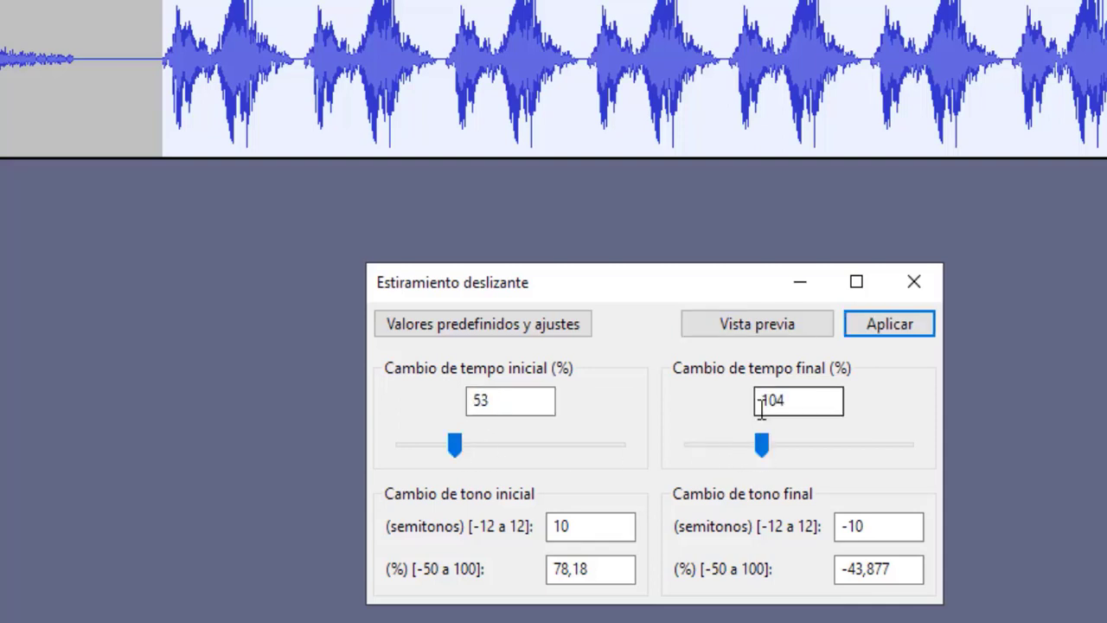
pyautogui.click(753, 330)
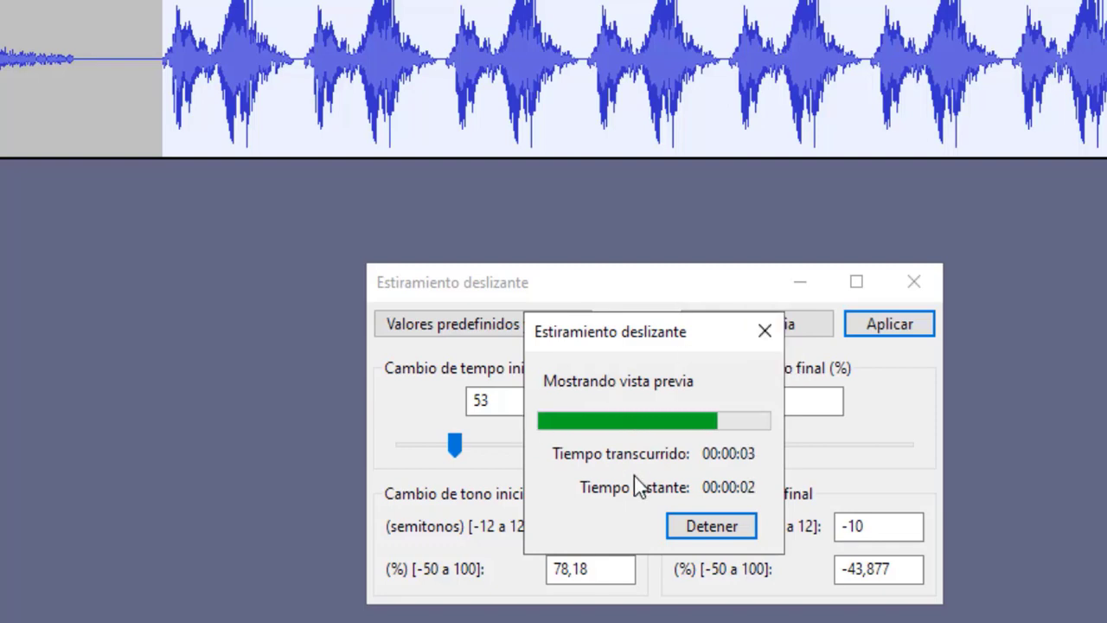
# Step: Set the initial tempo change to 200 % and the final one to 100 %, and apply Estiramiento deslizante
pyautogui.doubleClick(507, 400)
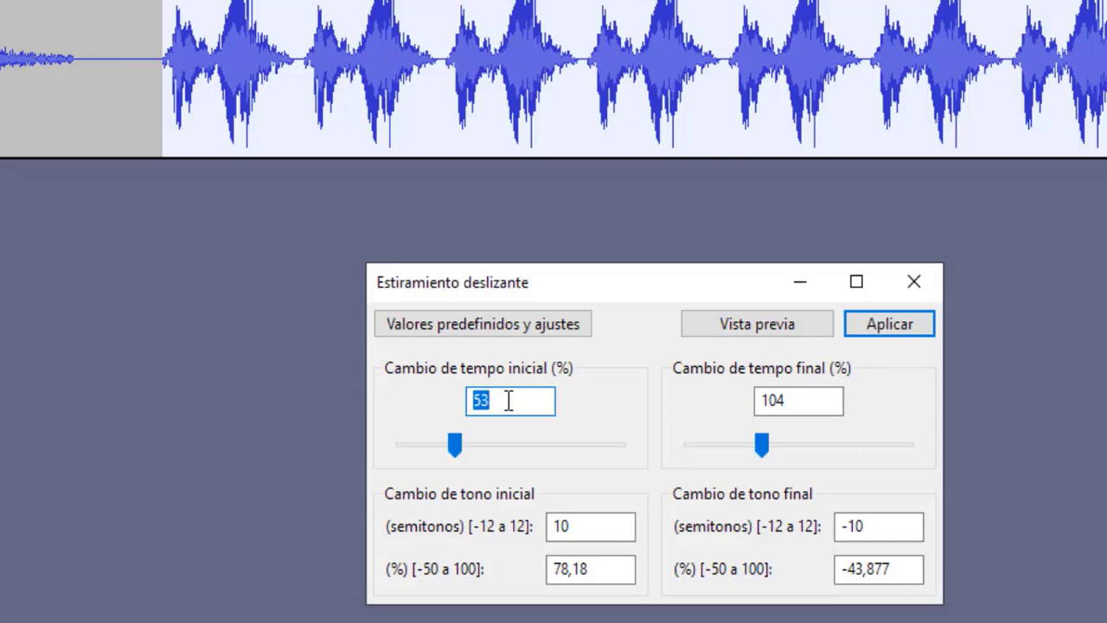
pyautogui.write('200')
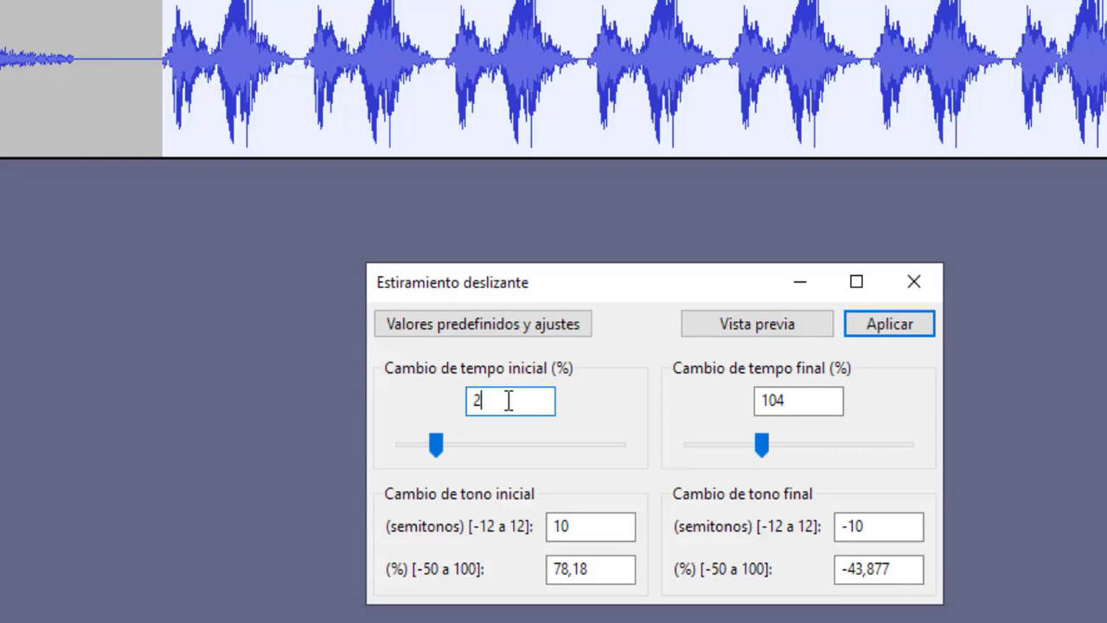
pyautogui.doubleClick(792, 404)
pyautogui.write('100')
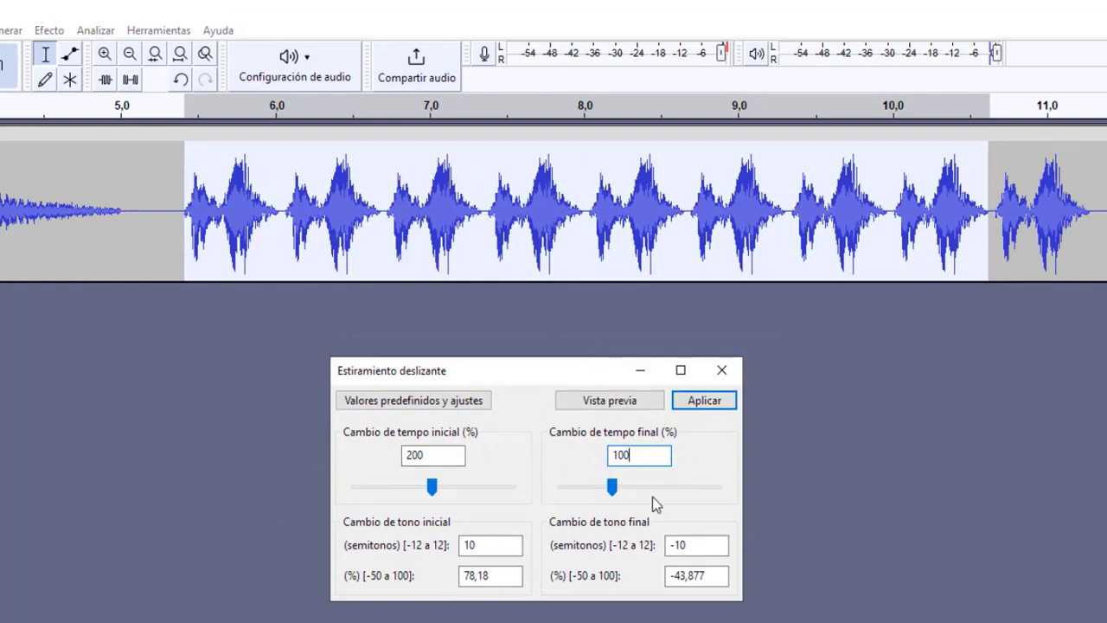
pyautogui.click(705, 401)
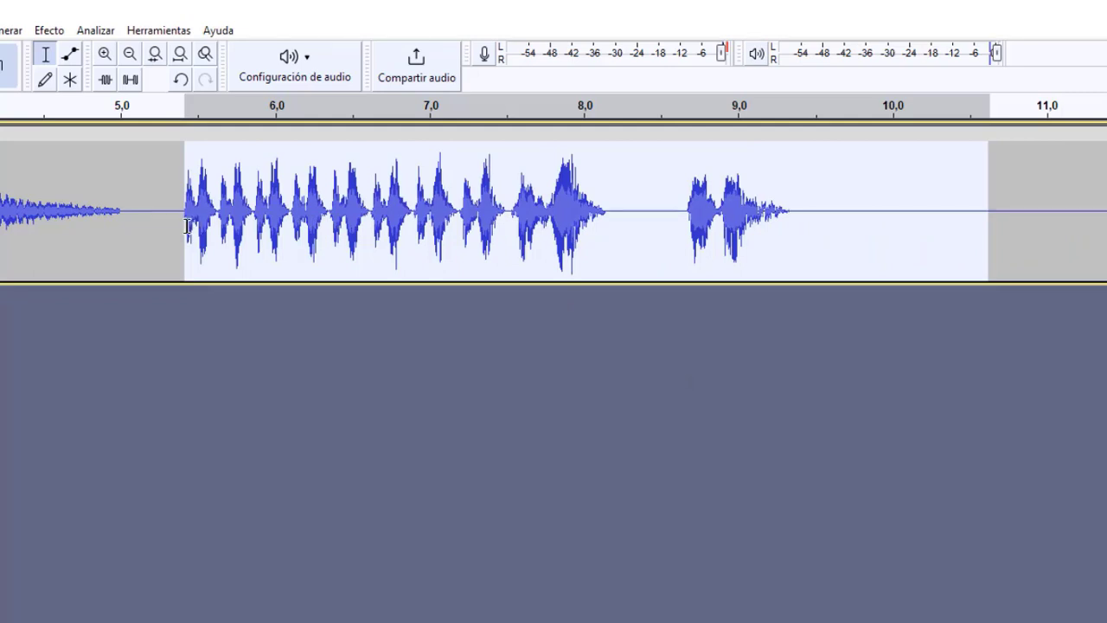
# Step: Play back the stretched repetitions, including the selection from about 5,4 to 8,2 seconds
pyautogui.press('space')
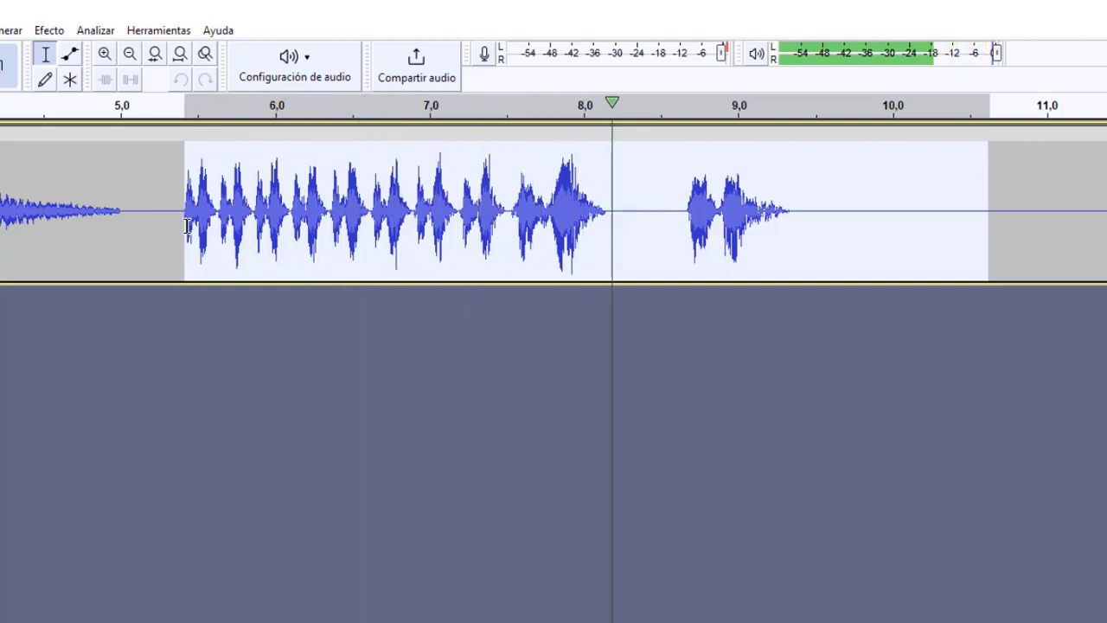
pyautogui.press('space')
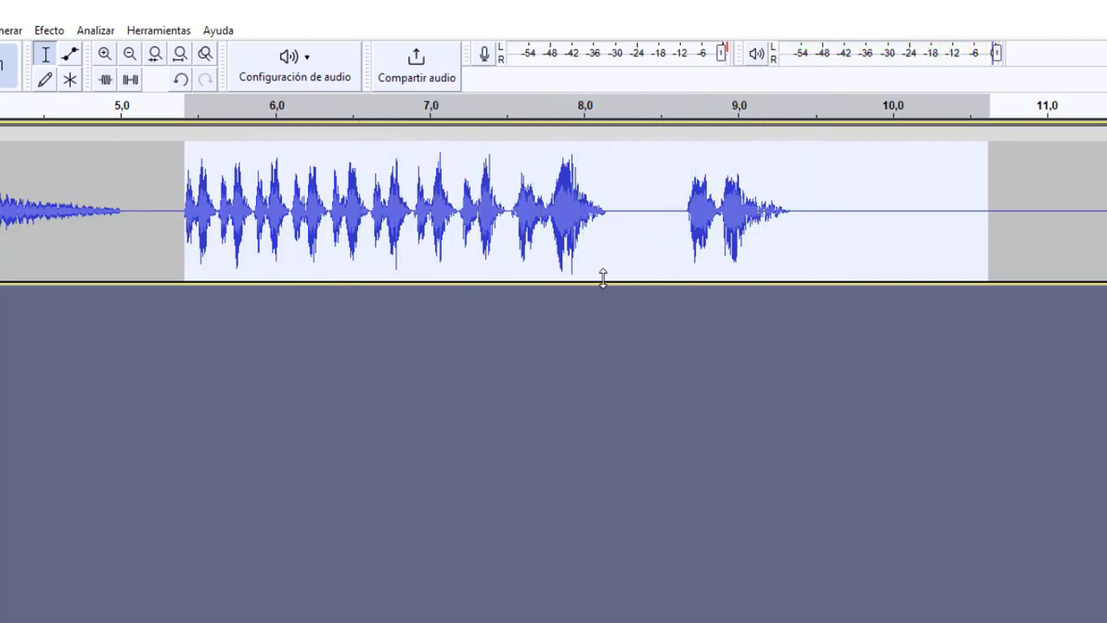
pyautogui.click(567, 246)
pyautogui.moveTo(614, 242); pyautogui.dragTo(183, 264)
pyautogui.press('space')
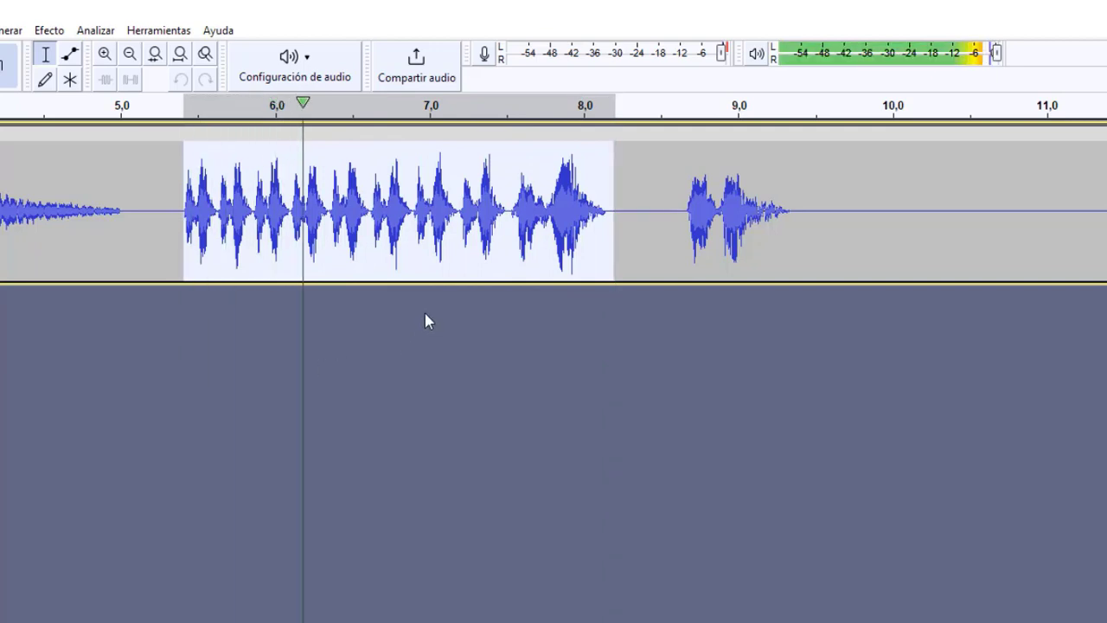
pyautogui.click(546, 329)
pyautogui.click(498, 249)
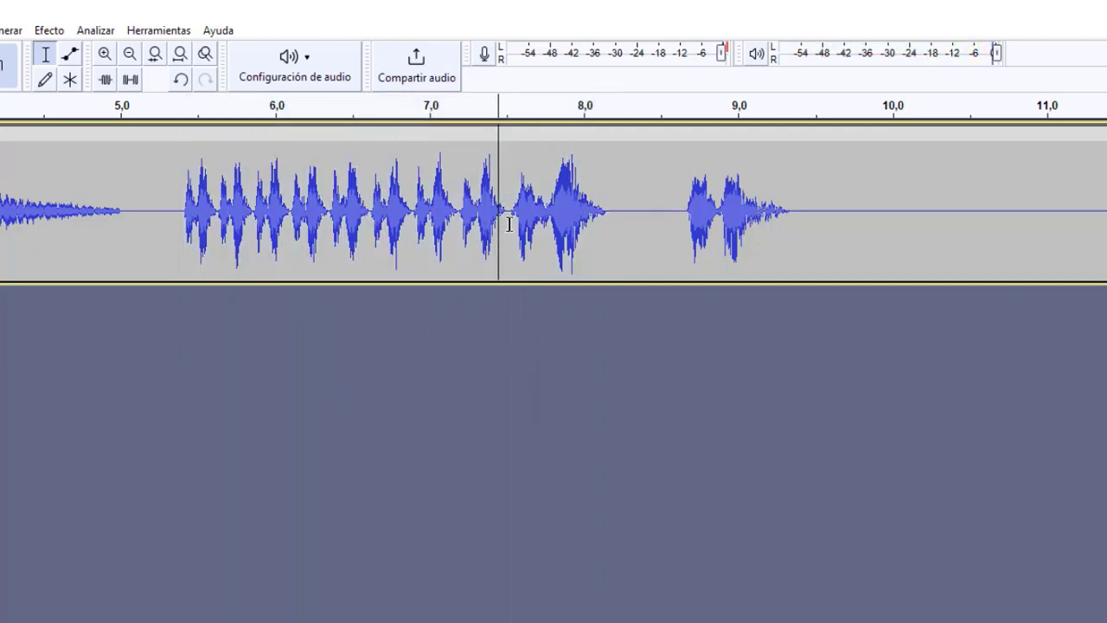
# Step: Delete the short silent gap before the final stretched phrase, from about 7,49 to 7,53 seconds
pyautogui.click(513, 218)
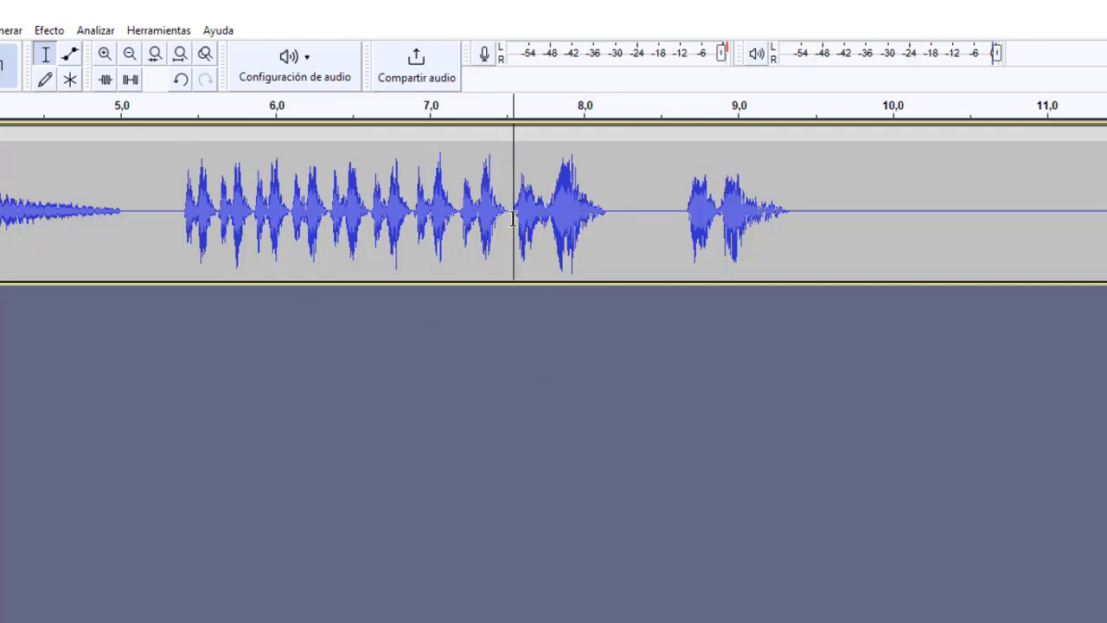
pyautogui.moveTo(512, 221); pyautogui.dragTo(505, 224)
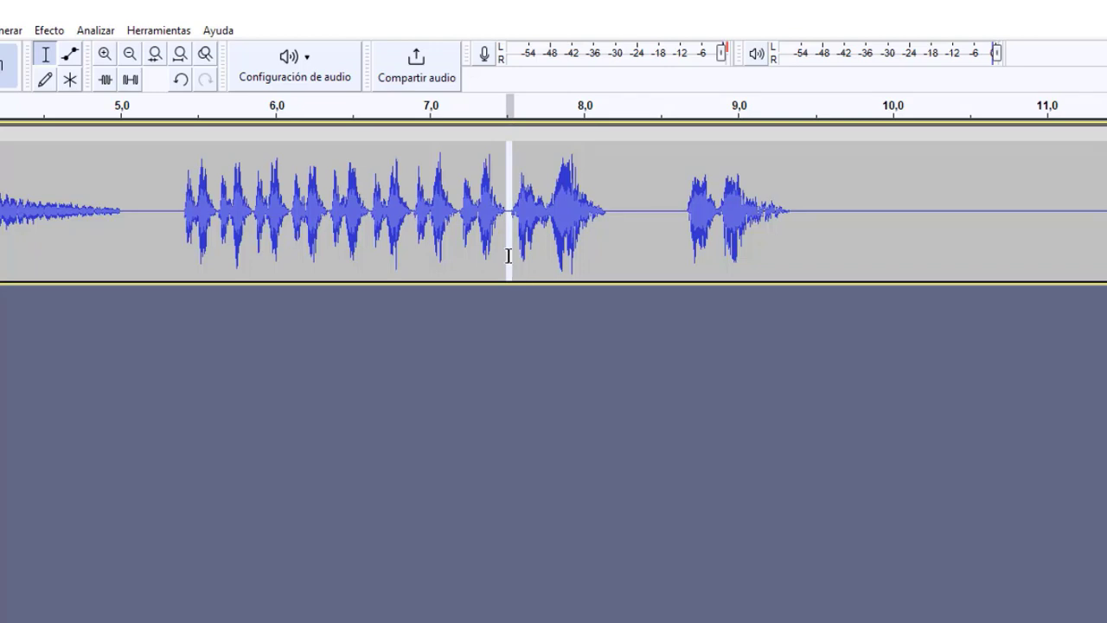
pyautogui.click(508, 256)
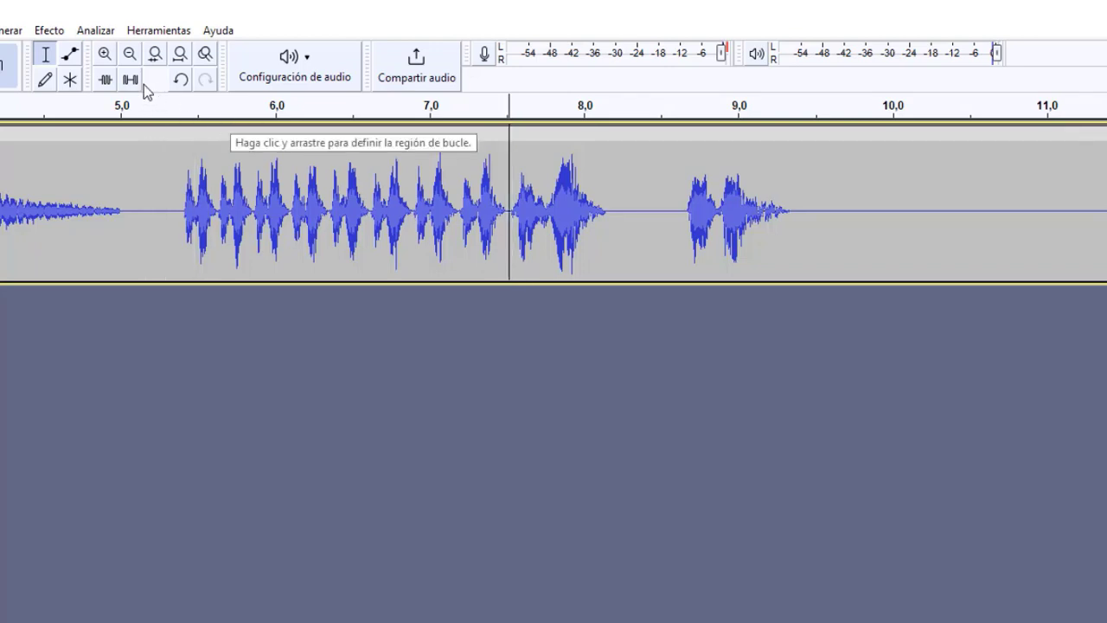
pyautogui.click(105, 53)
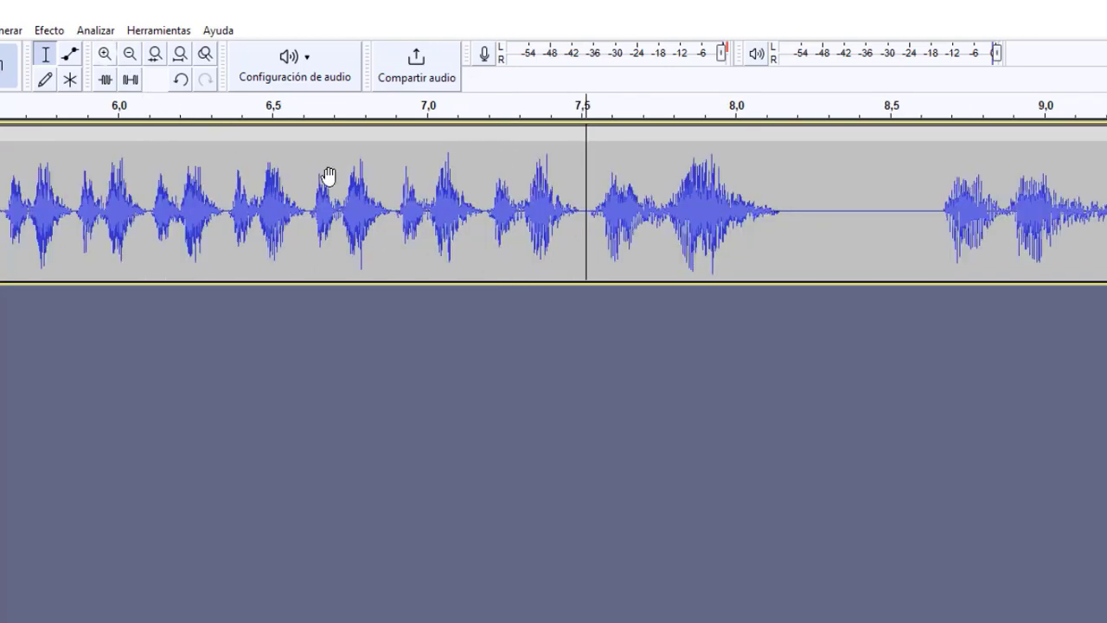
pyautogui.click(575, 224)
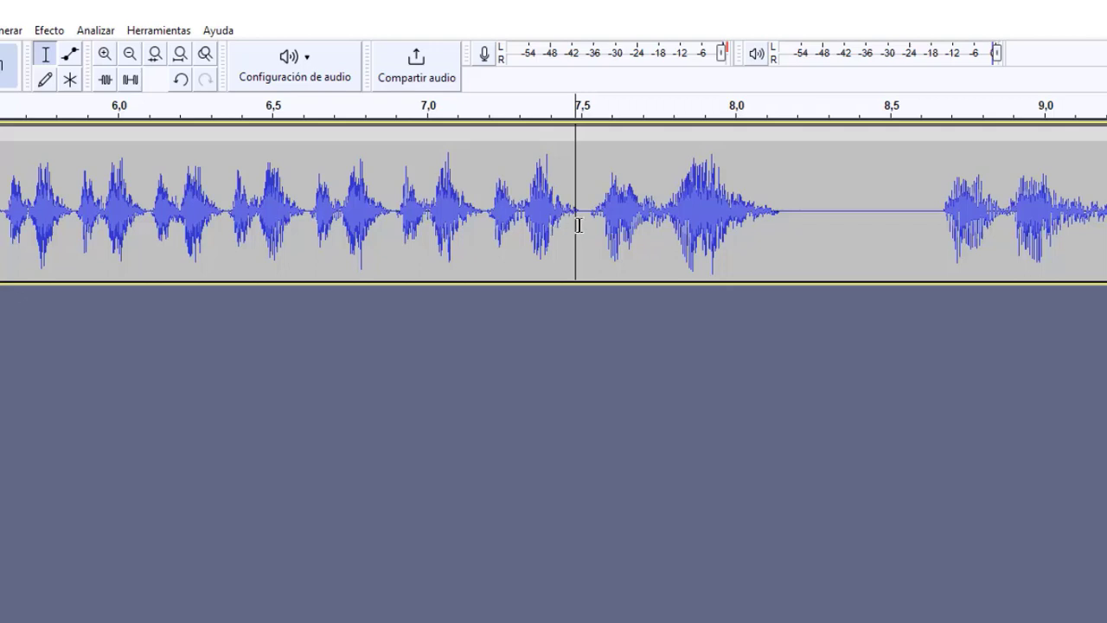
pyautogui.click(580, 225)
pyautogui.moveTo(580, 224); pyautogui.dragTo(590, 228)
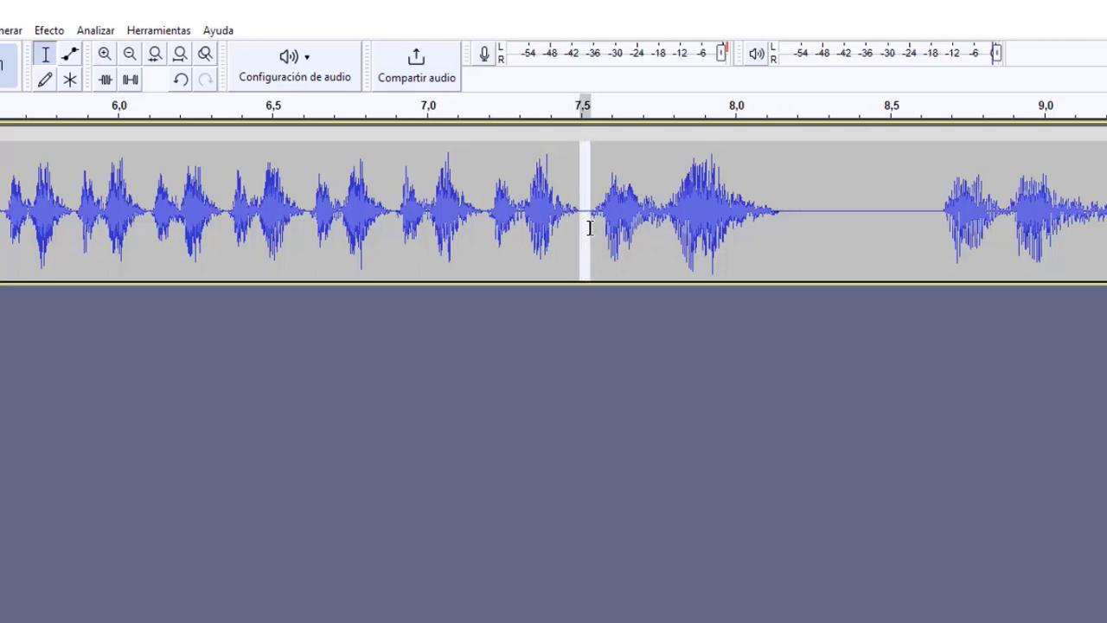
pyautogui.press('Delete')
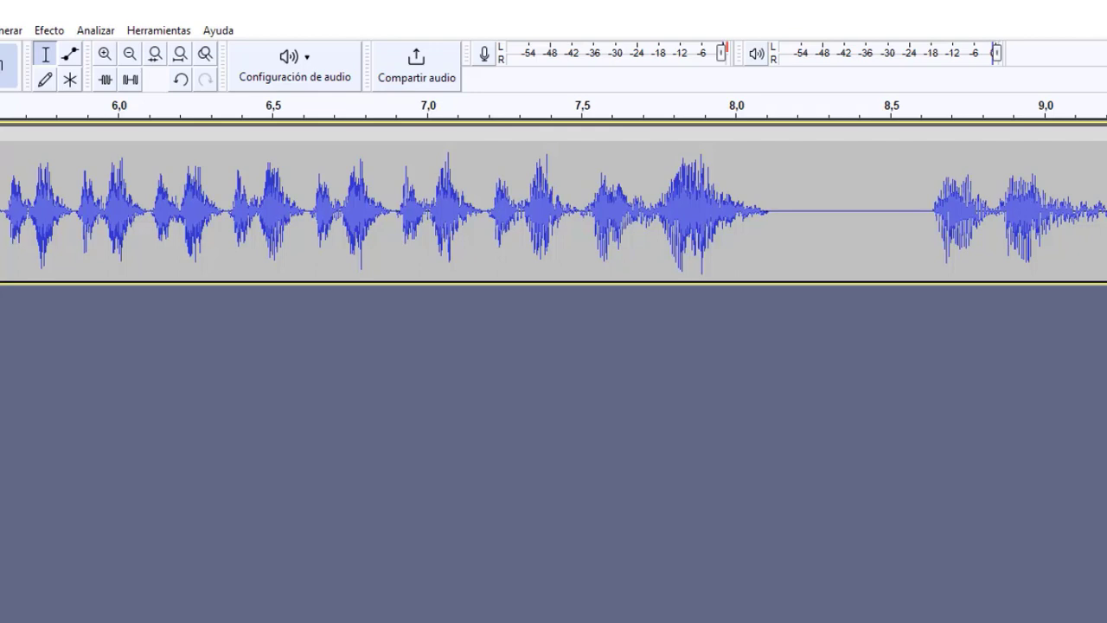
# Step: Play back the joined repetitions and the start of the last phrase, from about 7,5 to 7,7 seconds
pyautogui.press('space')
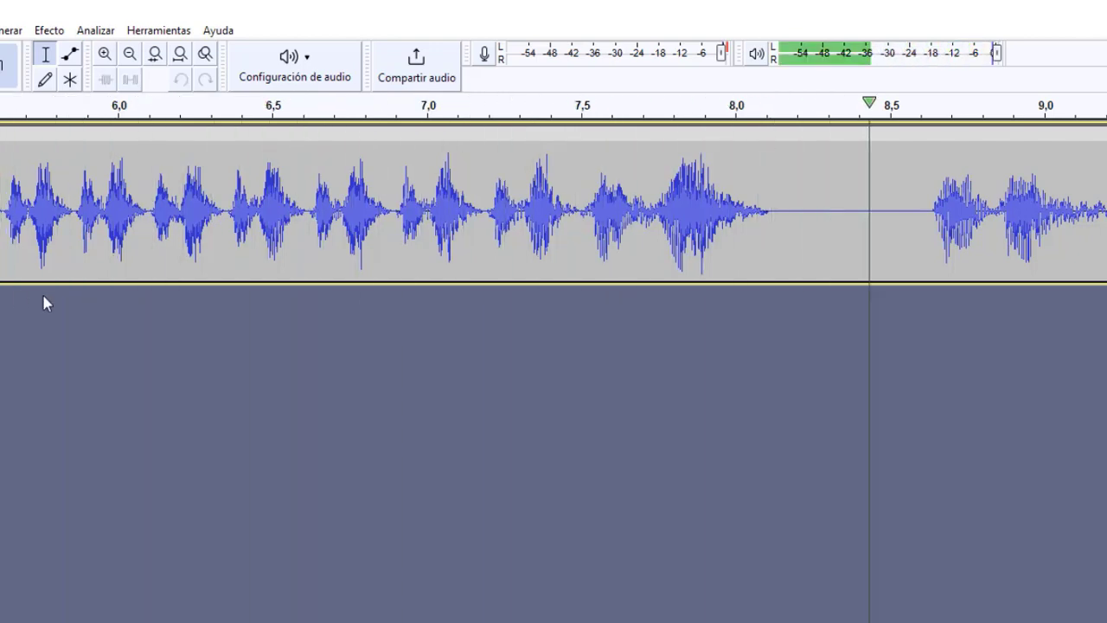
pyautogui.press('space')
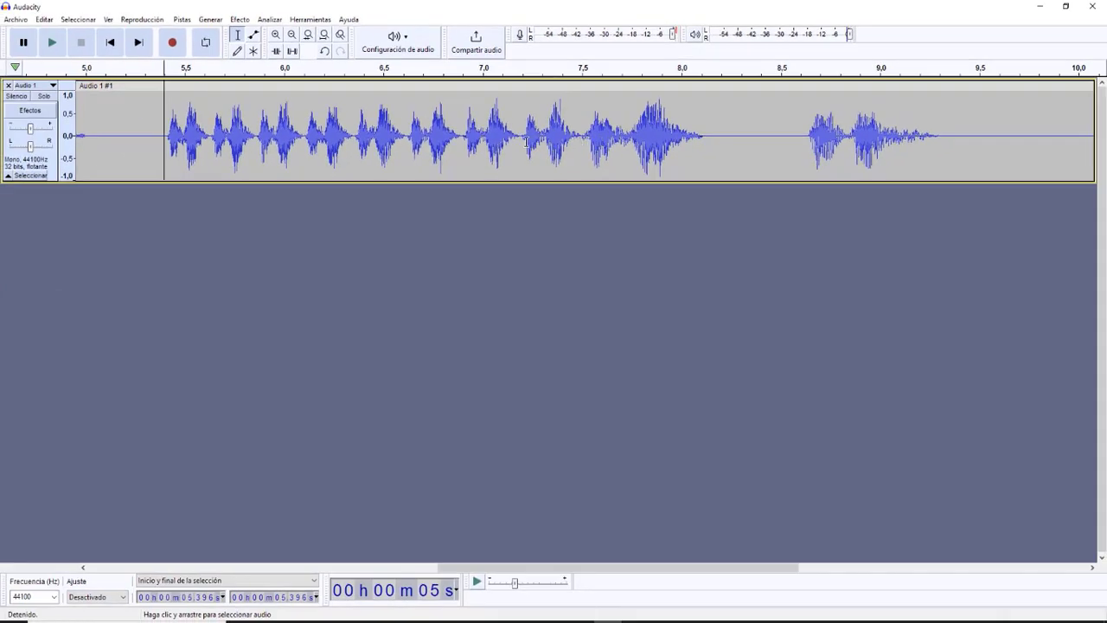
pyautogui.moveTo(519, 141); pyautogui.dragTo(627, 139)
pyautogui.press('space')
pyautogui.press('space')
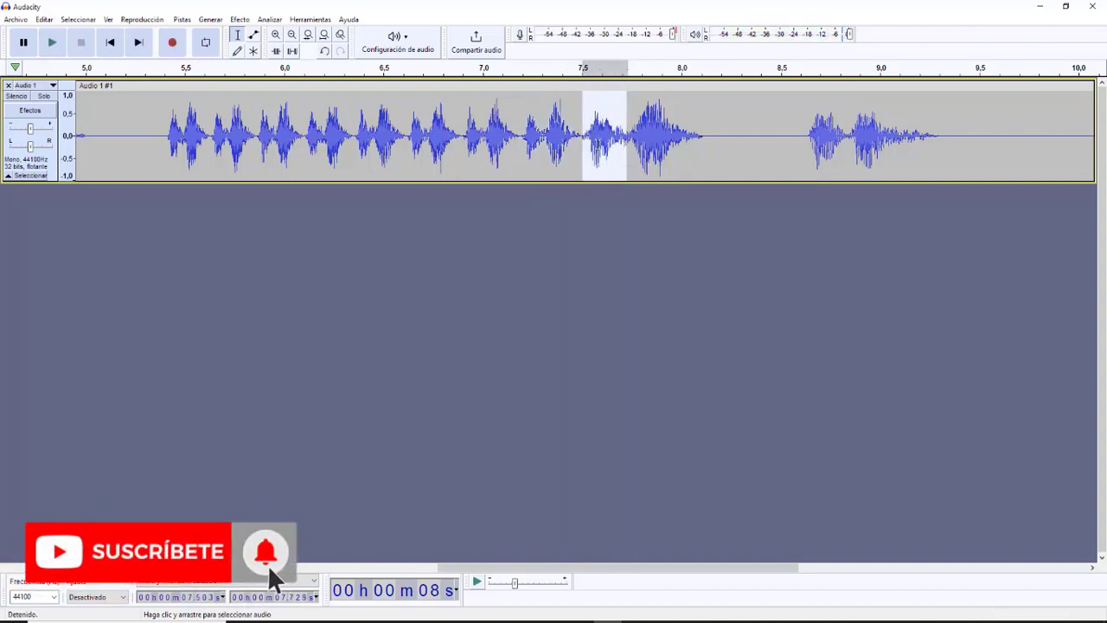
pyautogui.press('space')
pyautogui.click(593, 140)
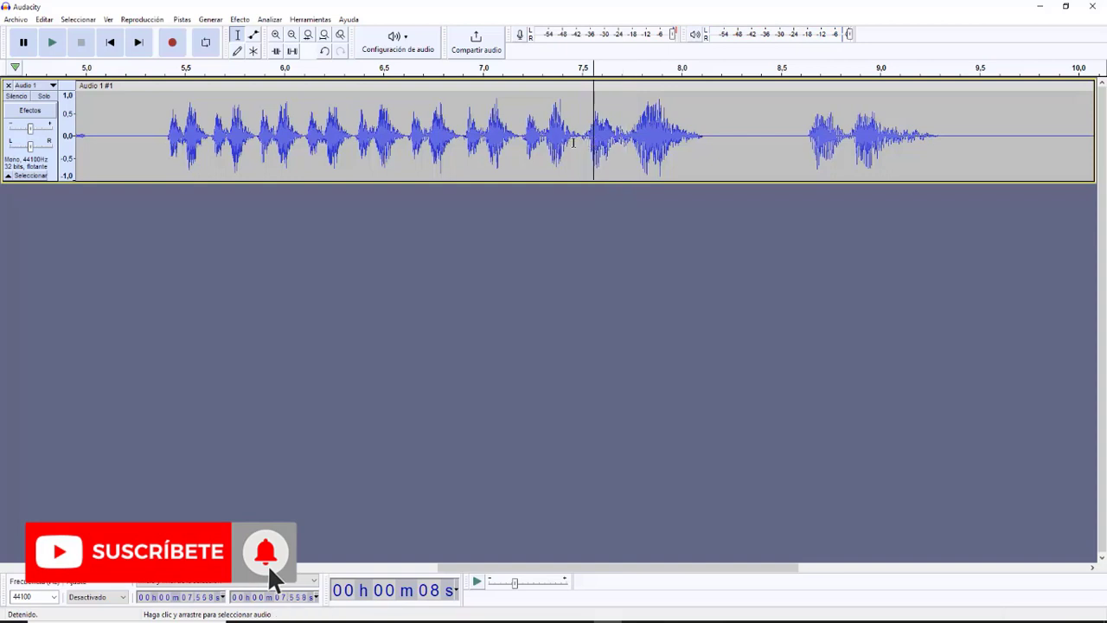
# Step: Try to tighten the join by deleting about 7,49 to 7,59 seconds, plus a further sliver around 7,47 to 7,50 seconds
pyautogui.click(575, 141)
pyautogui.moveTo(579, 142); pyautogui.dragTo(601, 144)
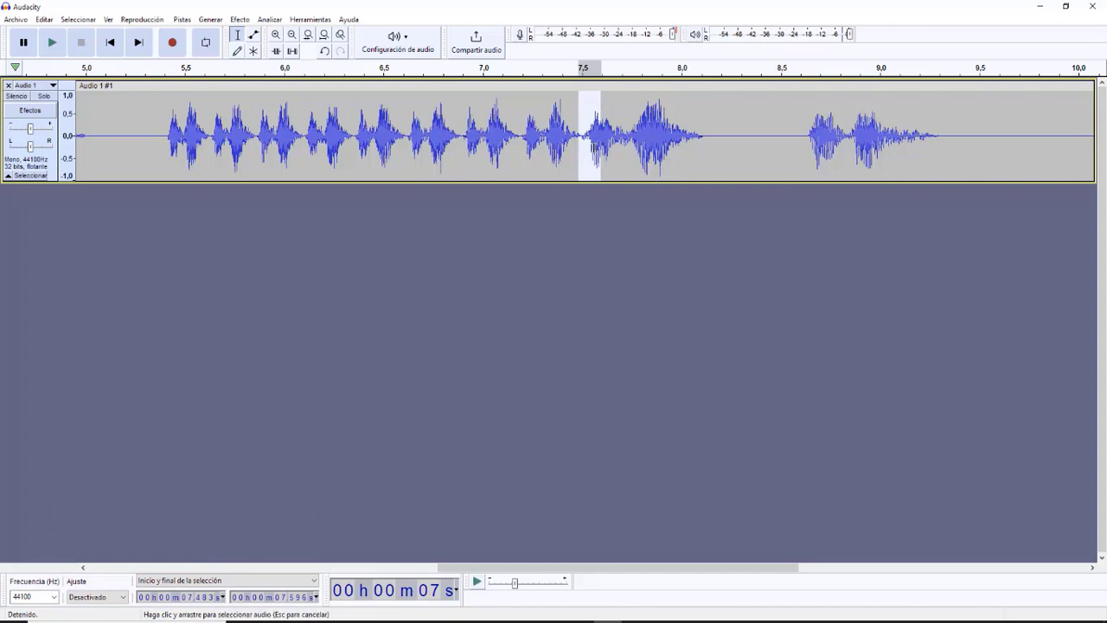
pyautogui.click(593, 143)
pyautogui.moveTo(581, 142); pyautogui.dragTo(600, 138)
pyautogui.press('Delete')
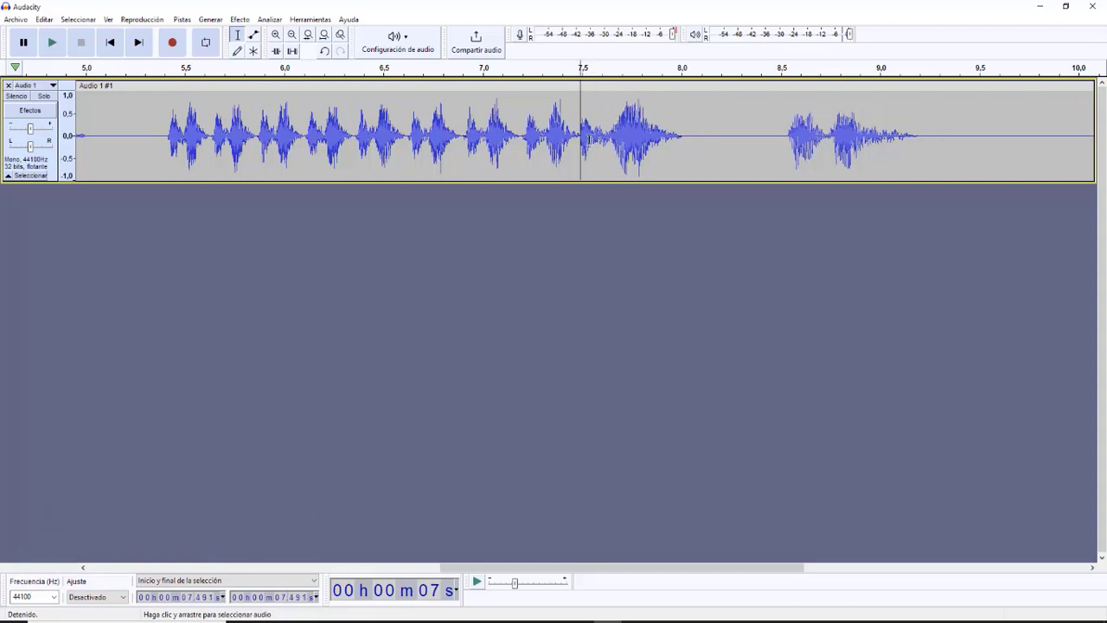
pyautogui.moveTo(582, 141); pyautogui.dragTo(575, 141)
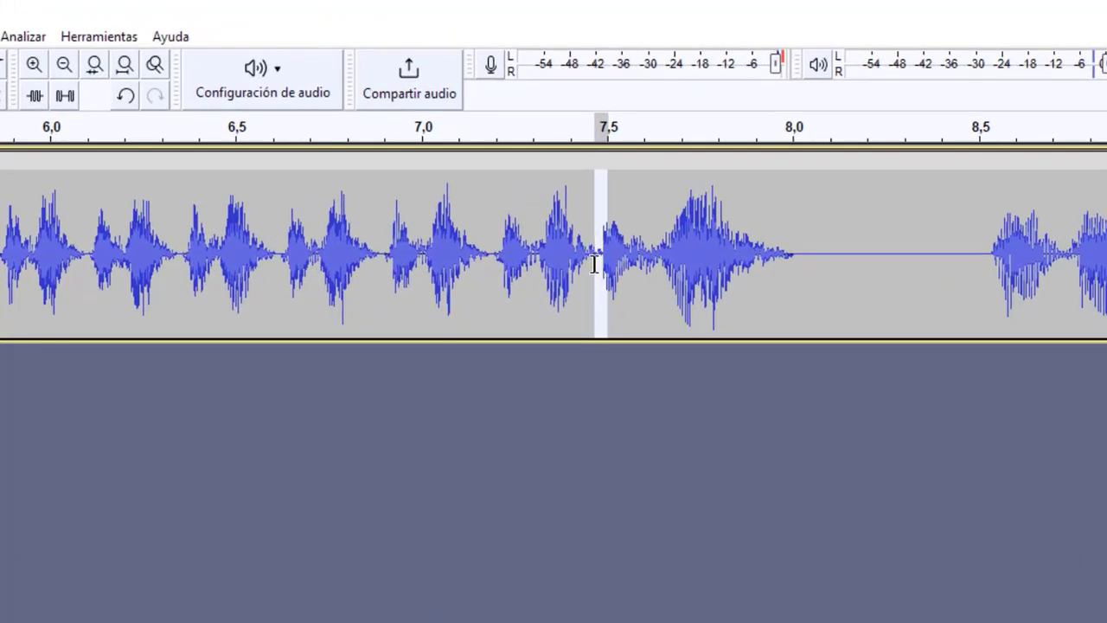
pyautogui.press('Delete')
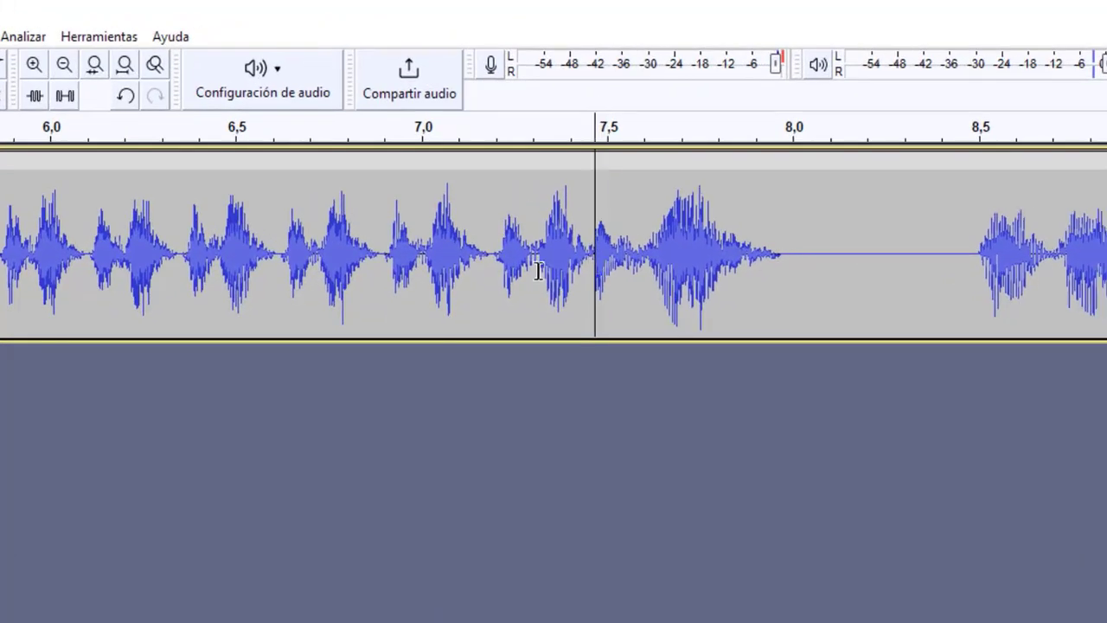
# Step: Play the tightened join from about 7,2 seconds, and undo the last two deletions
pyautogui.click(483, 272)
pyautogui.press('space')
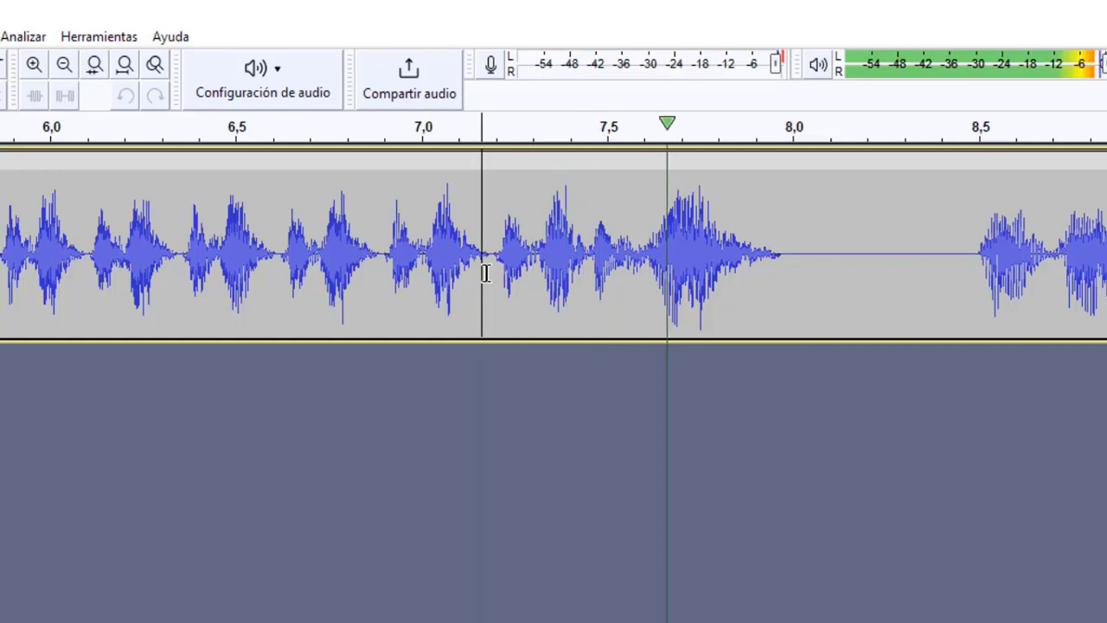
pyautogui.press('space')
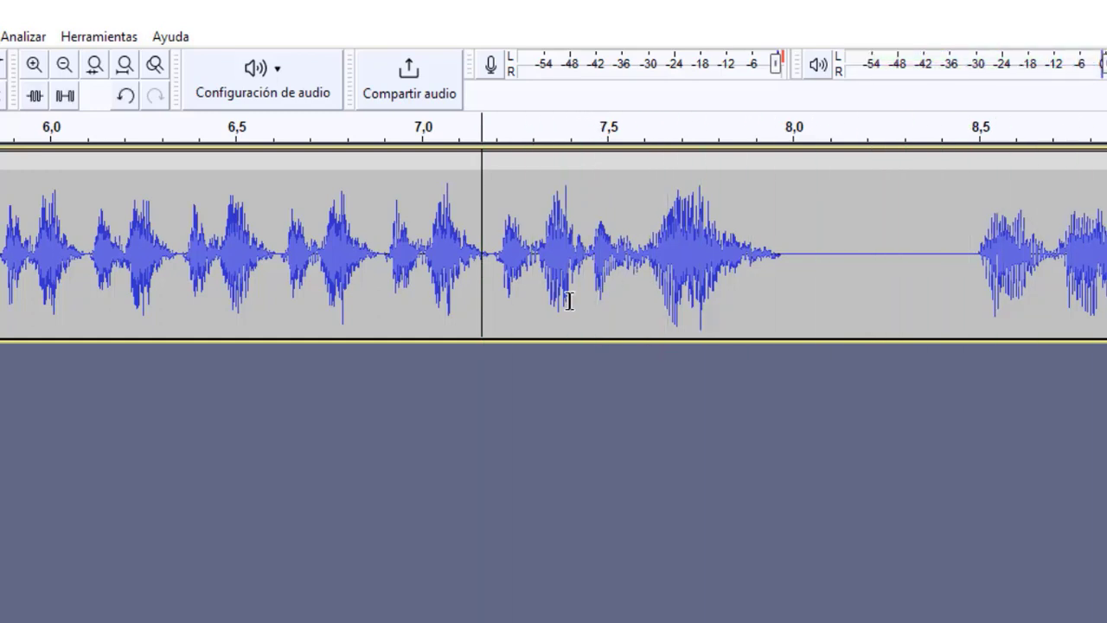
pyautogui.hotkey('ctrl', 'z')
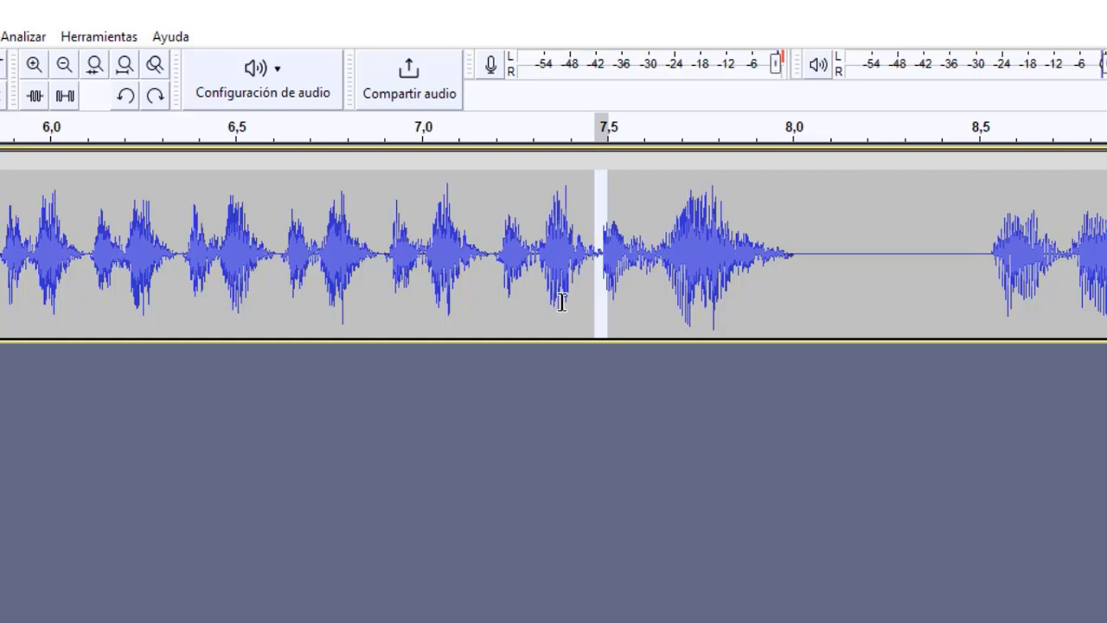
pyautogui.hotkey('ctrl', 'v')
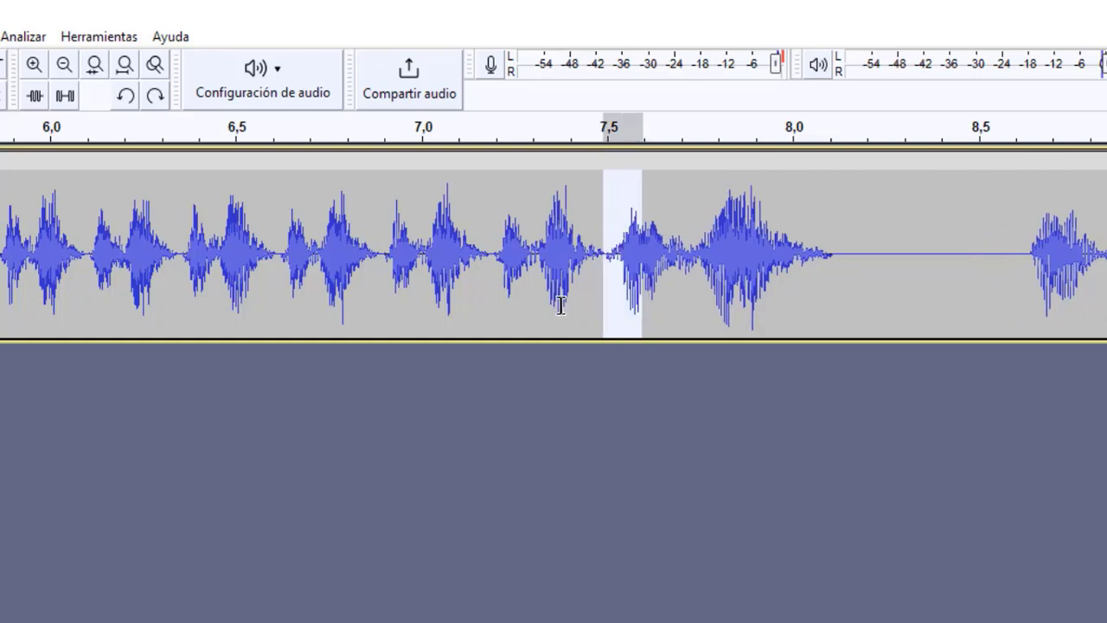
pyautogui.click(617, 263)
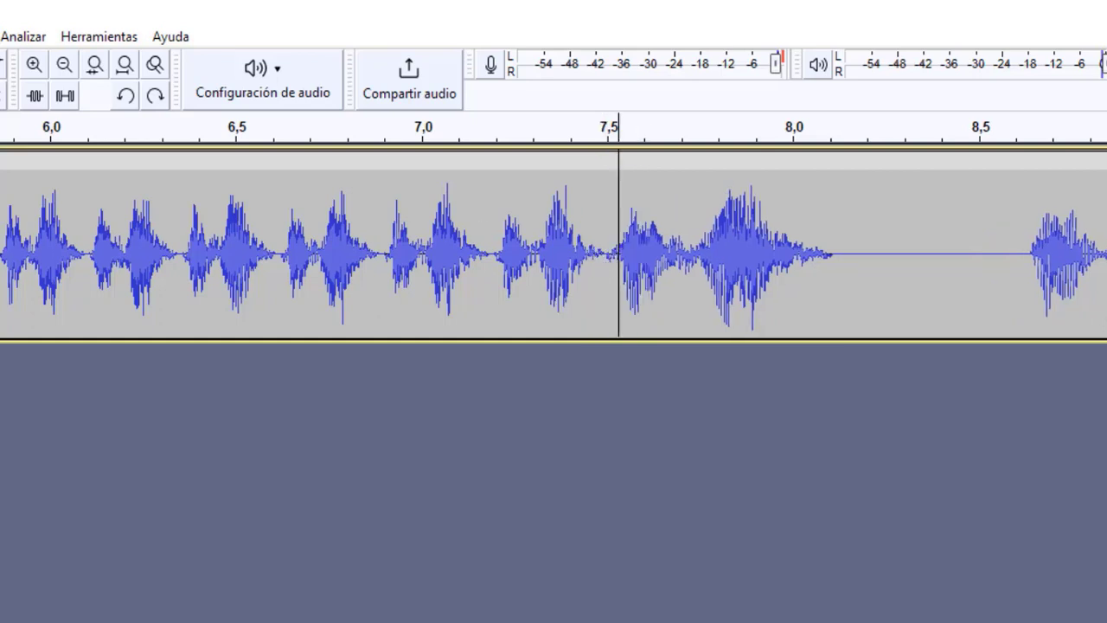
# Step: Play back the repetitions and stretched phrase from about 5,4 to 8,1 seconds
pyautogui.moveTo(42, 251); pyautogui.dragTo(899, 230)
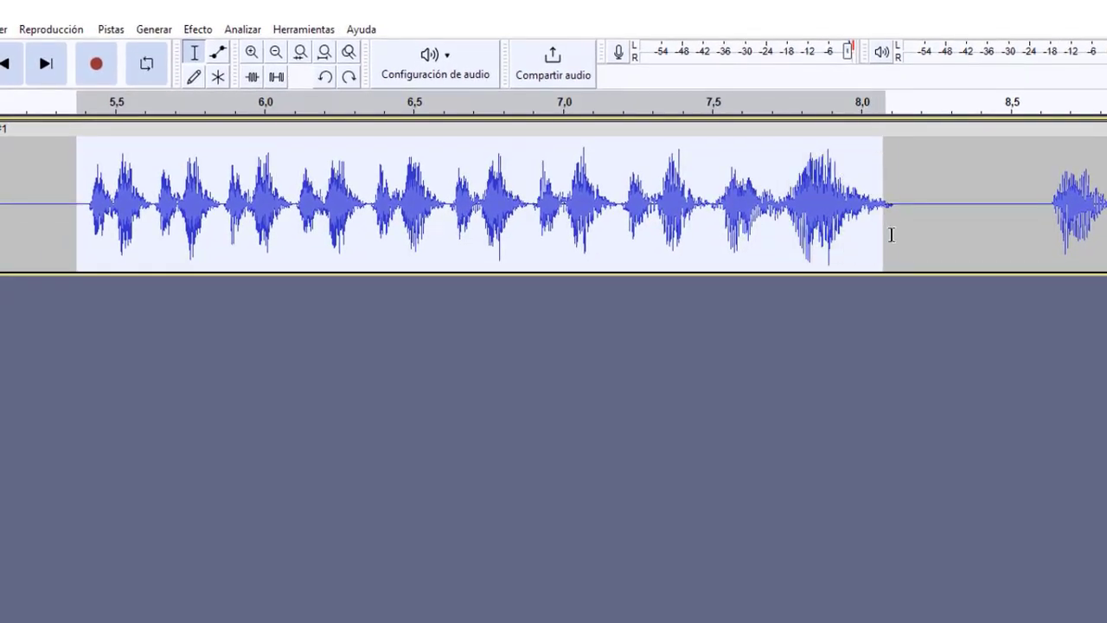
pyautogui.press('space')
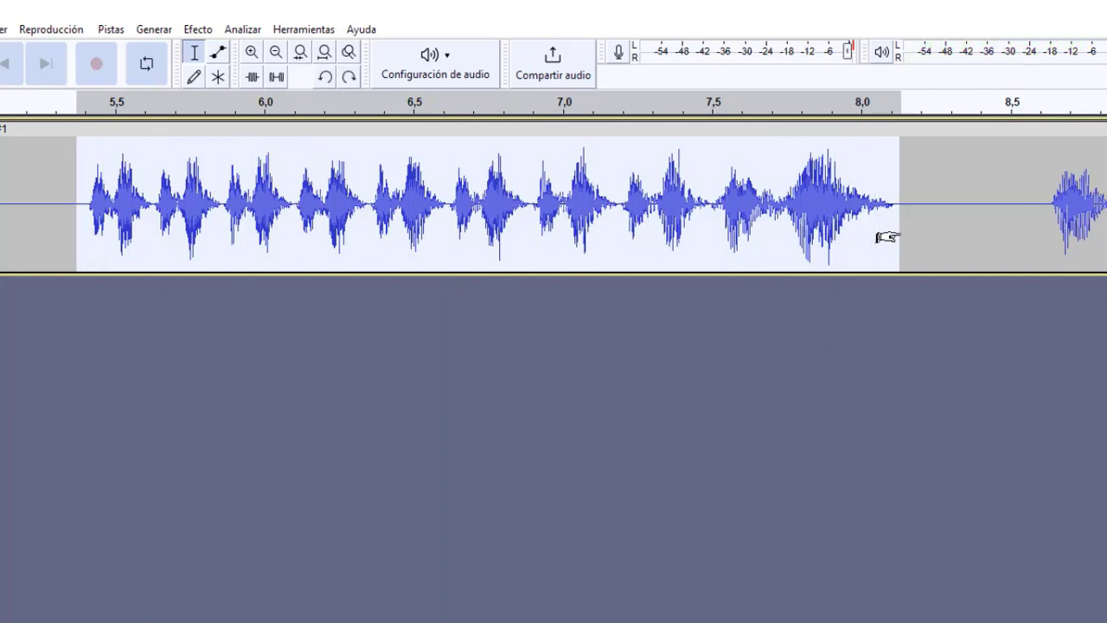
pyautogui.click(916, 230)
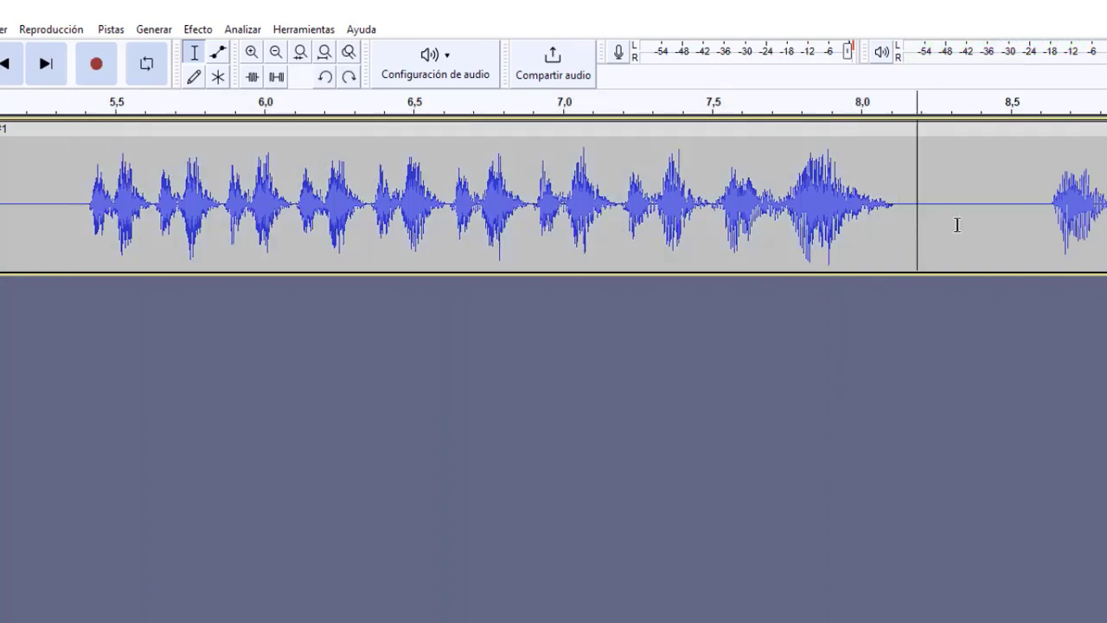
# Step: Shorten the gap before the last phrase by deleting about 8,32 to 8,54 seconds, and play back from about 7,5 seconds
pyautogui.moveTo(958, 225); pyautogui.dragTo(1024, 231)
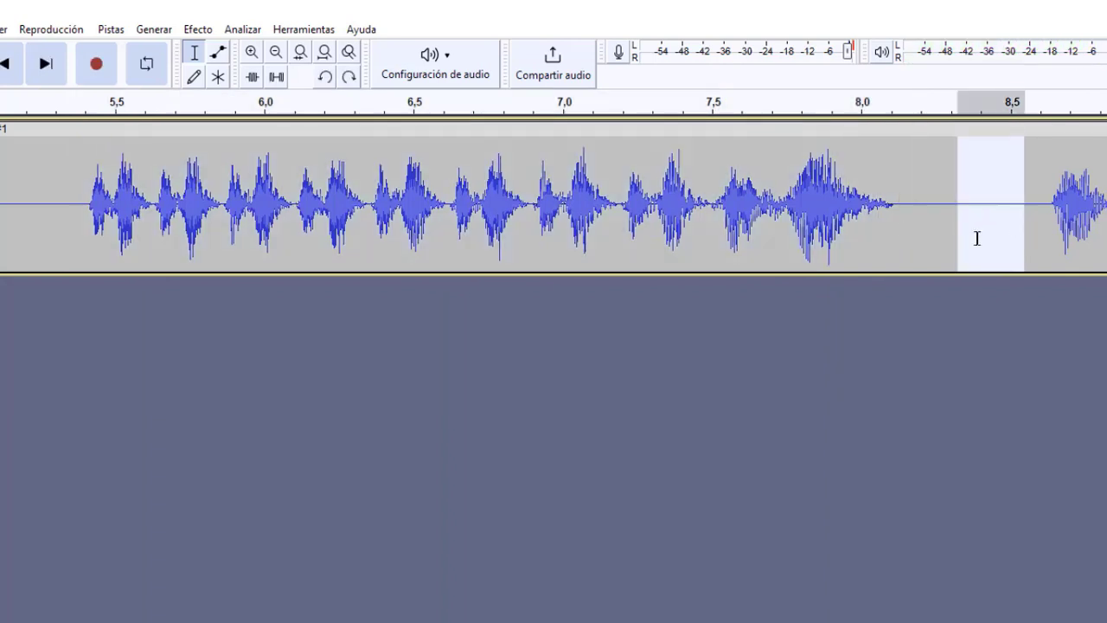
pyautogui.press('Delete')
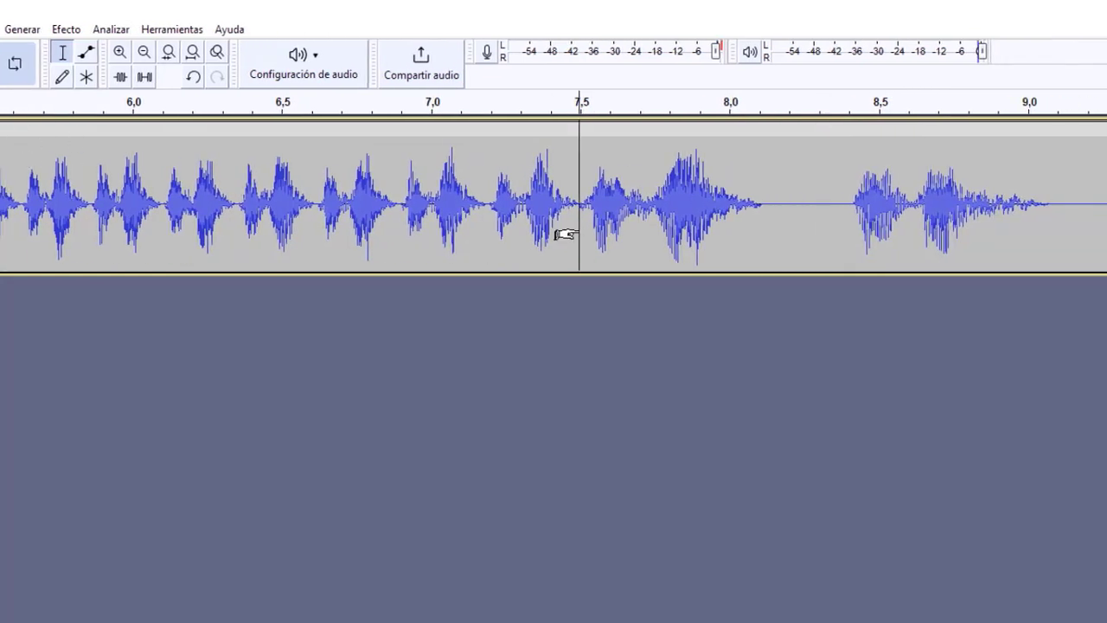
pyautogui.press('space')
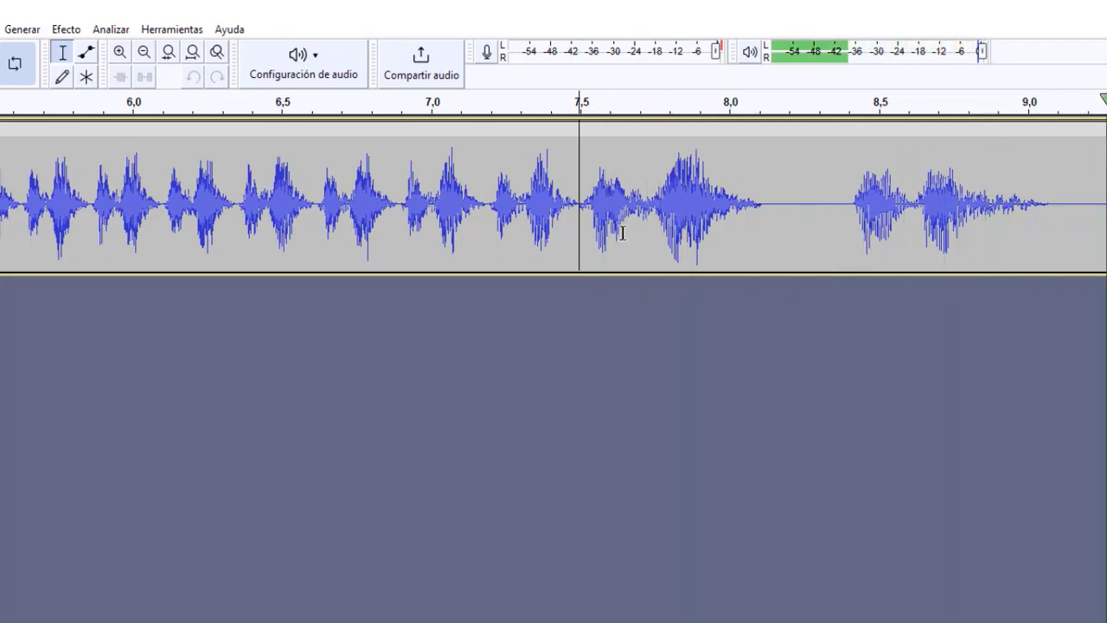
pyautogui.press('space')
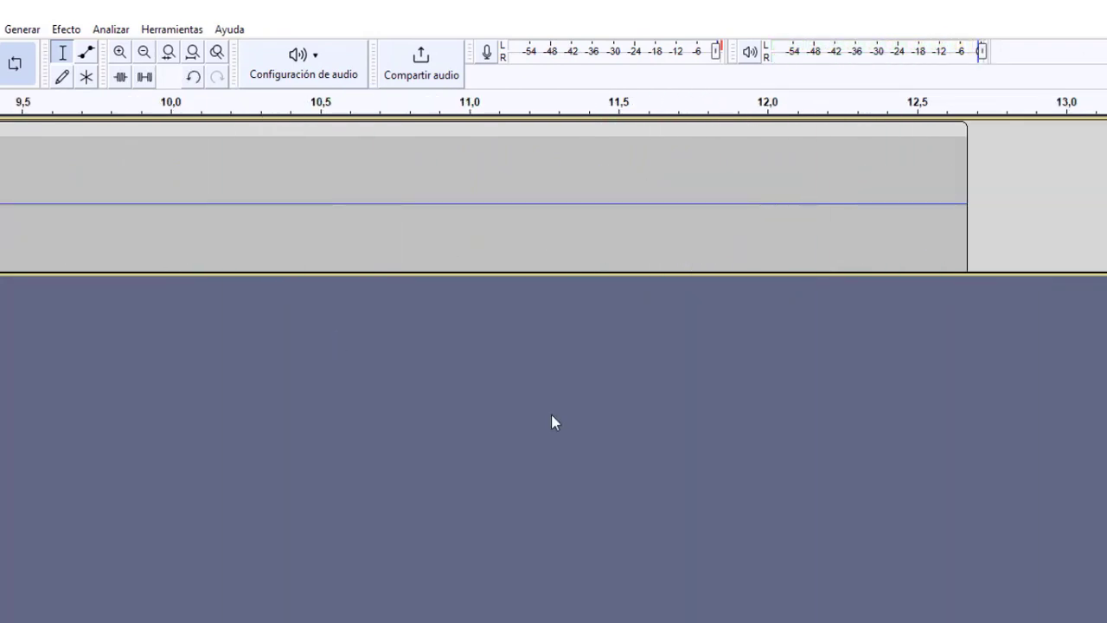
# Step: Delete the trailing silence from about 9,3 seconds to the end of the track
pyautogui.moveTo(765, 569); pyautogui.dragTo(610, 568)
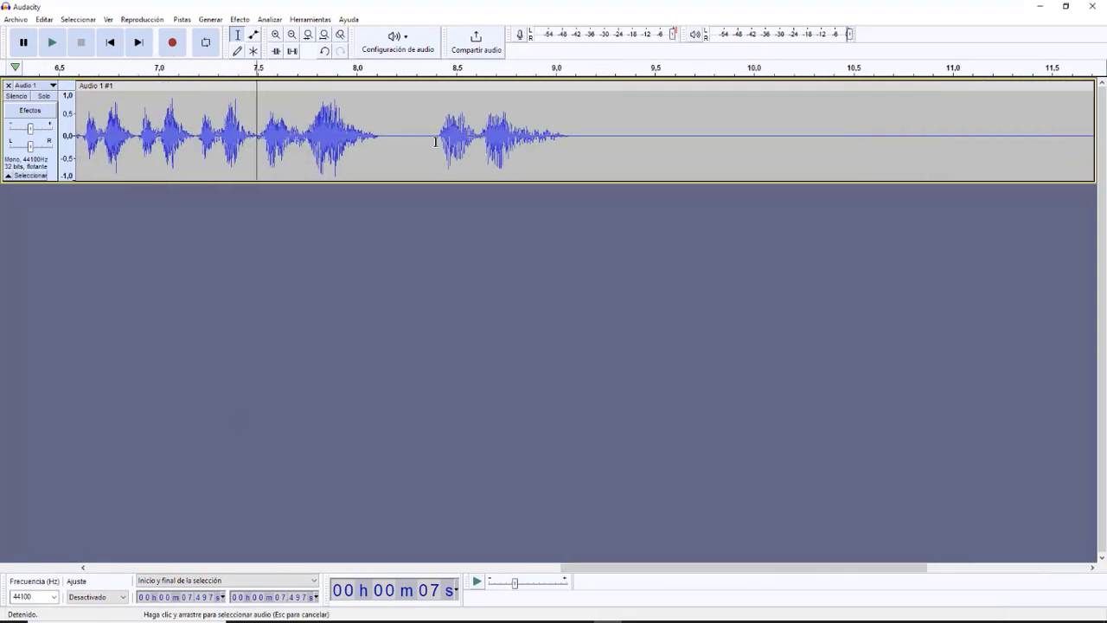
pyautogui.moveTo(436, 142); pyautogui.dragTo(754, 158)
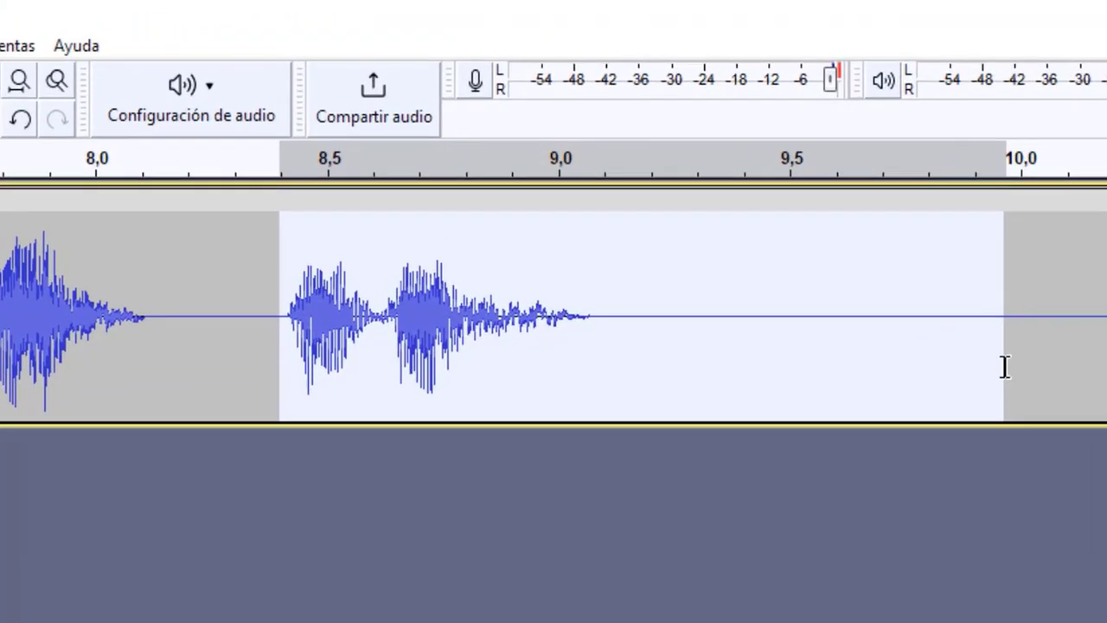
pyautogui.moveTo(1005, 367); pyautogui.dragTo(1032, 367)
pyautogui.click(809, 363)
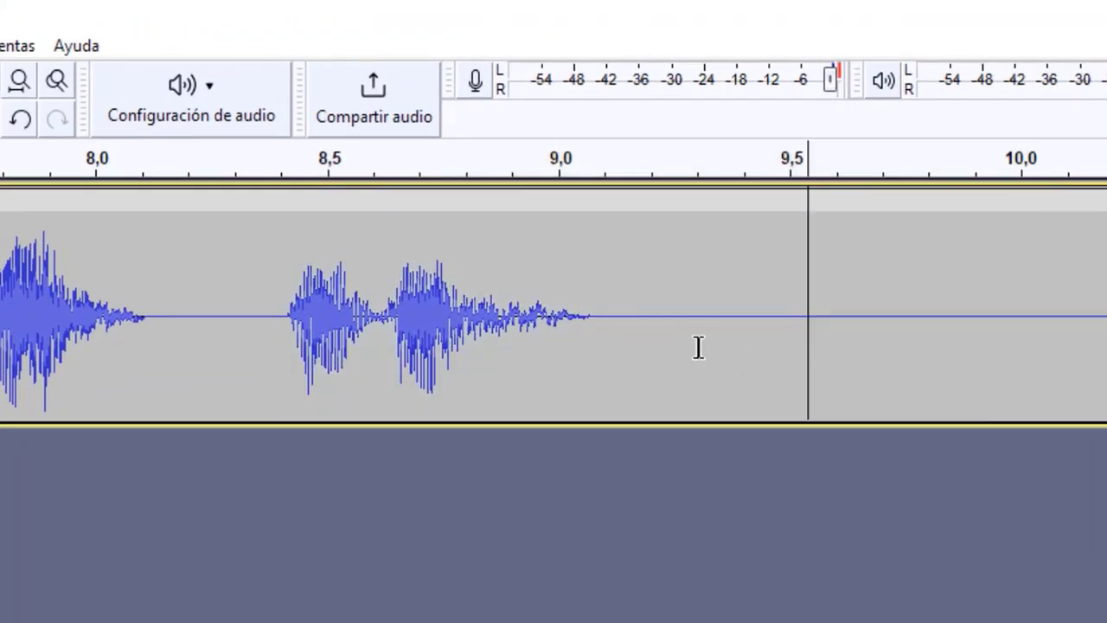
pyautogui.moveTo(697, 346); pyautogui.dragTo(1105, 354)
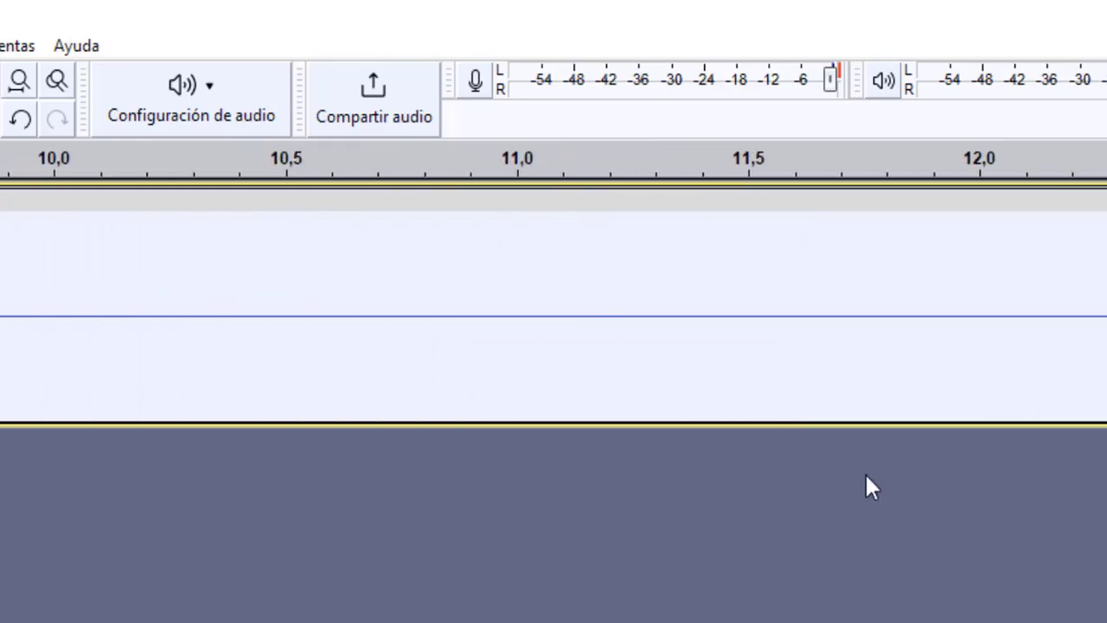
pyautogui.press('Delete')
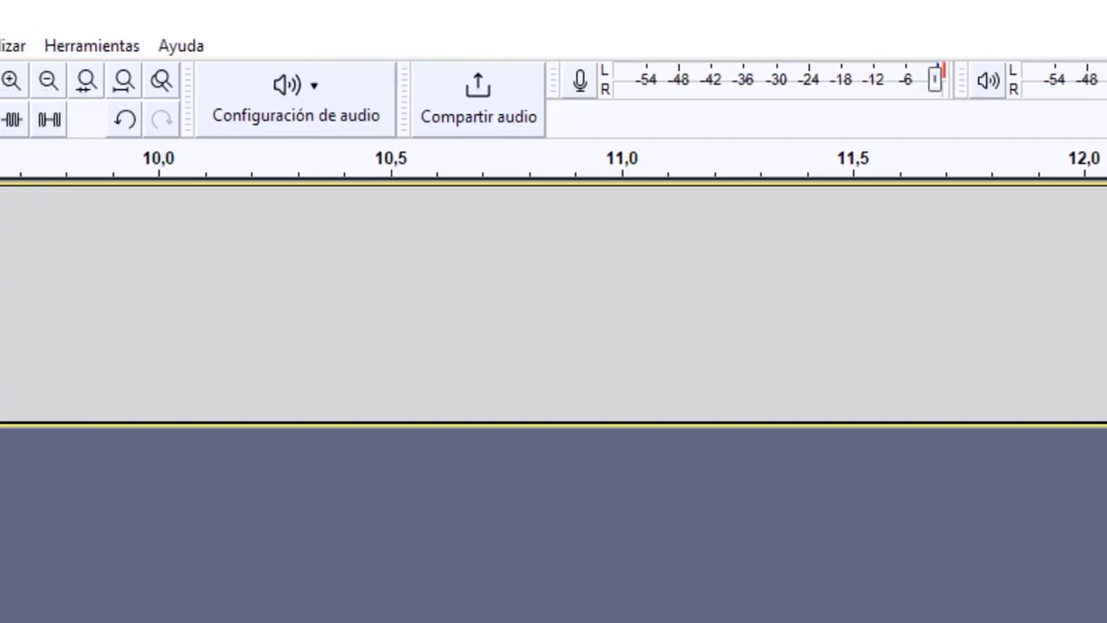
# Step: Generate 2 seconds of silence after the last phrase, at about 9,2 seconds
pyautogui.hscroll(-10, 553, 303)
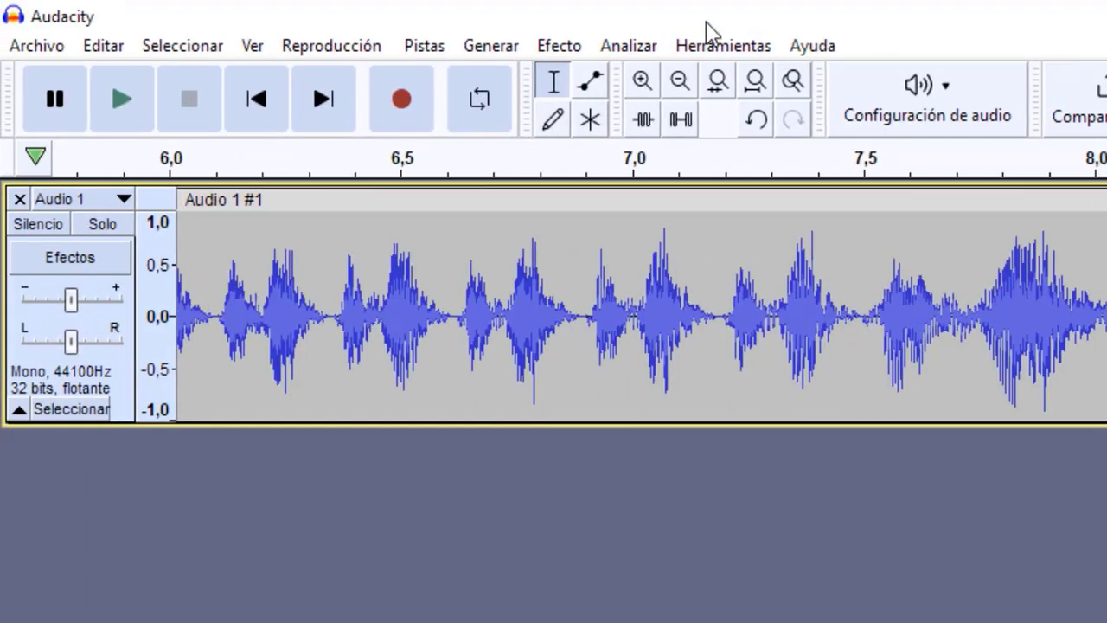
pyautogui.click(497, 47)
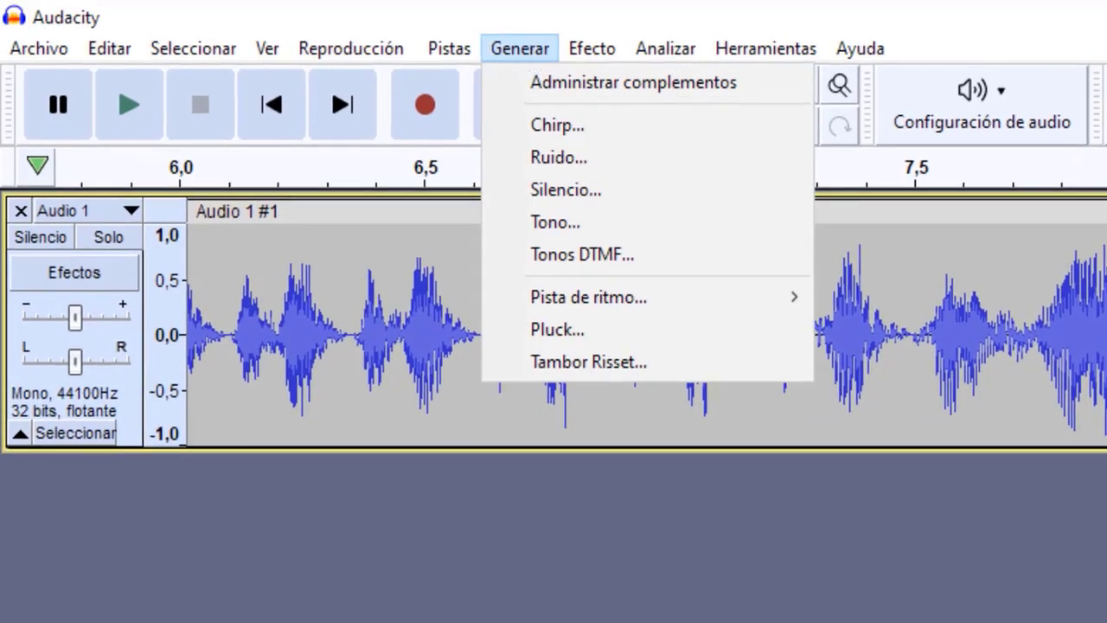
pyautogui.click(774, 331)
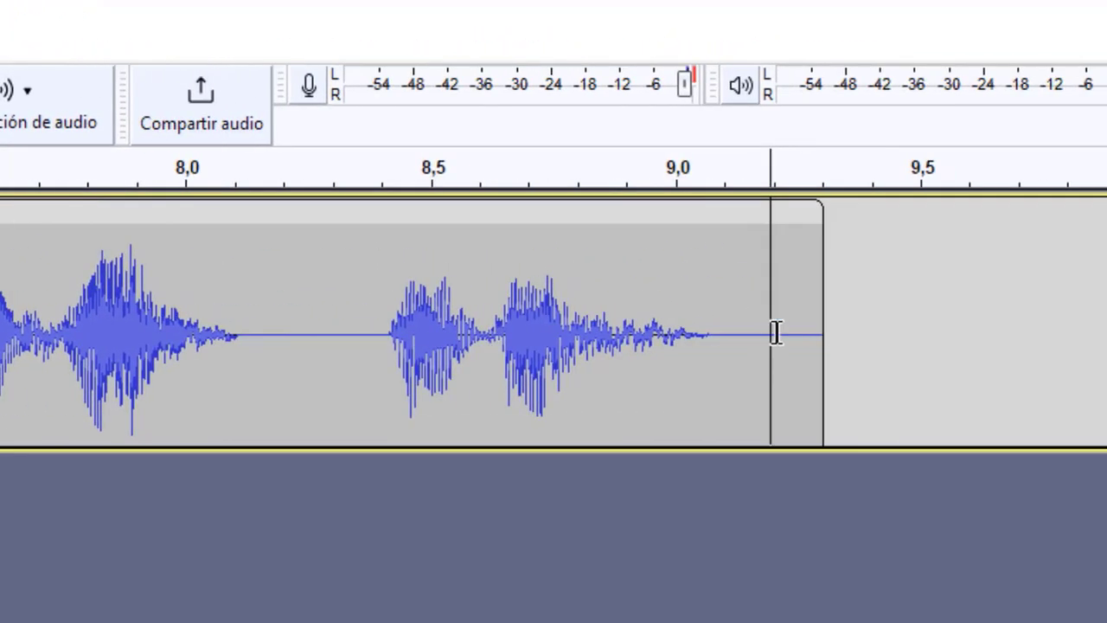
pyautogui.click(163, 47)
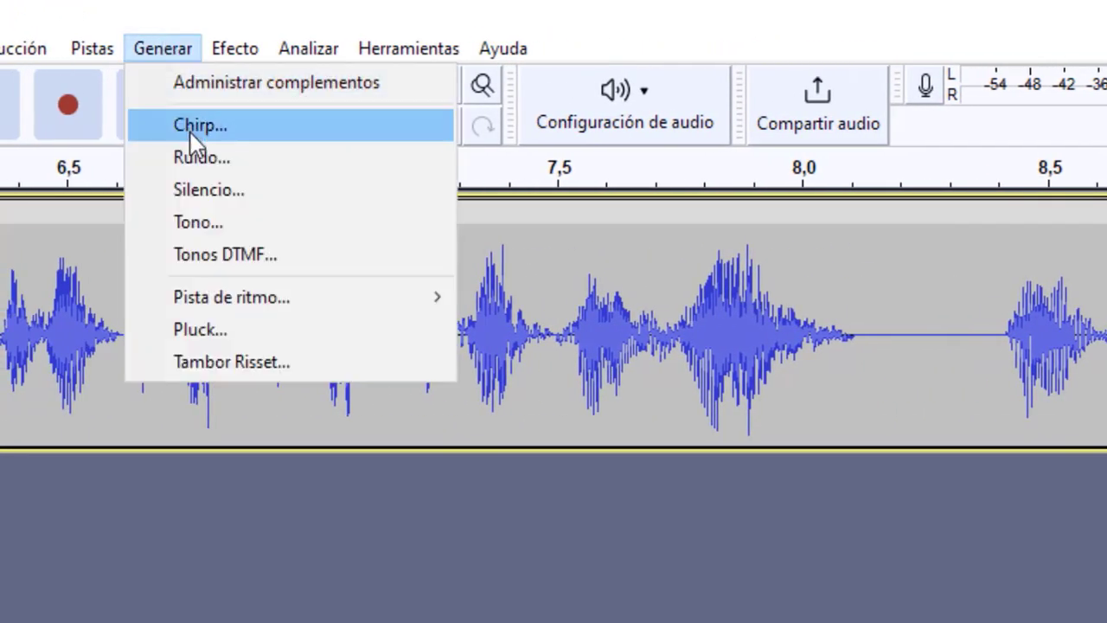
pyautogui.click(201, 188)
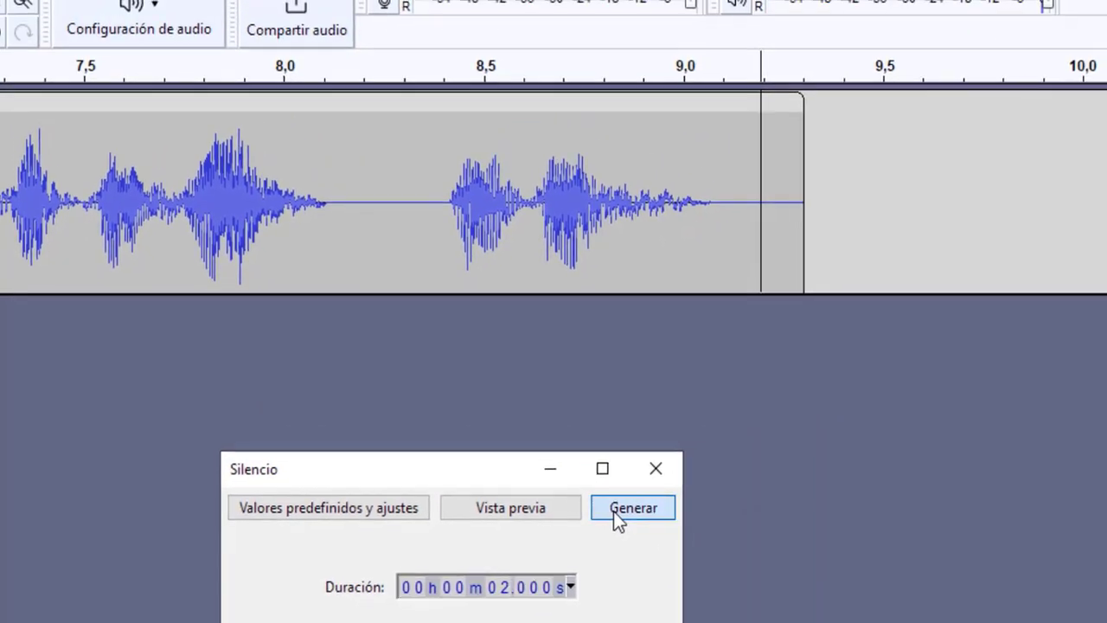
pyautogui.click(756, 491)
# Step: Apply Echo with a 0,5 second delay and 0,3 decay factor to the last phrase, from about 8,4 to 10,2 seconds
pyautogui.click(835, 229)
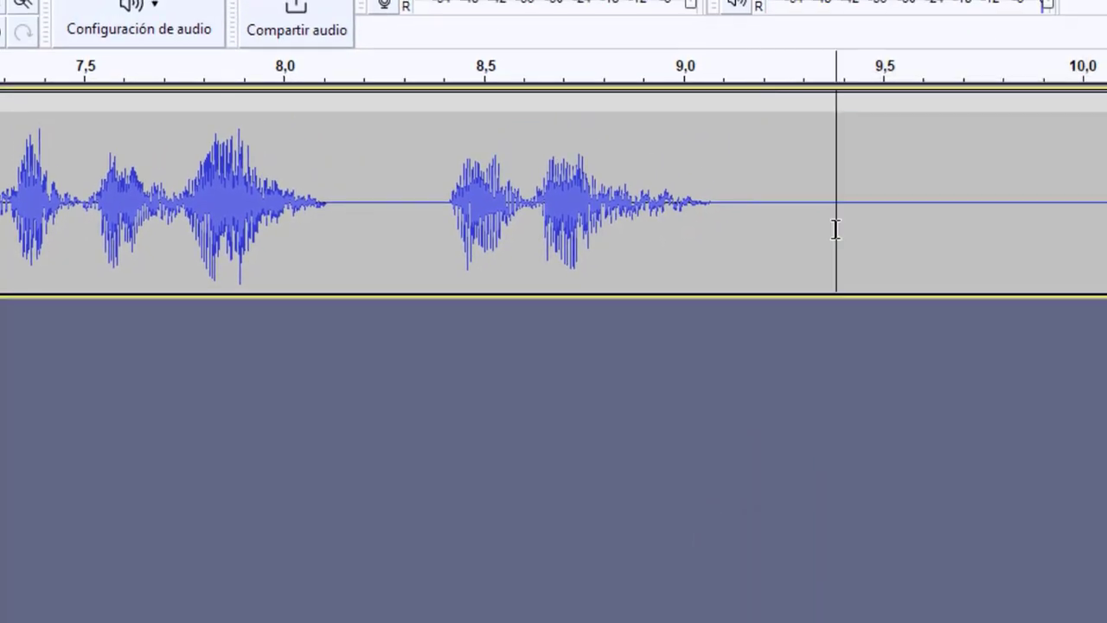
pyautogui.moveTo(444, 236); pyautogui.dragTo(1106, 229)
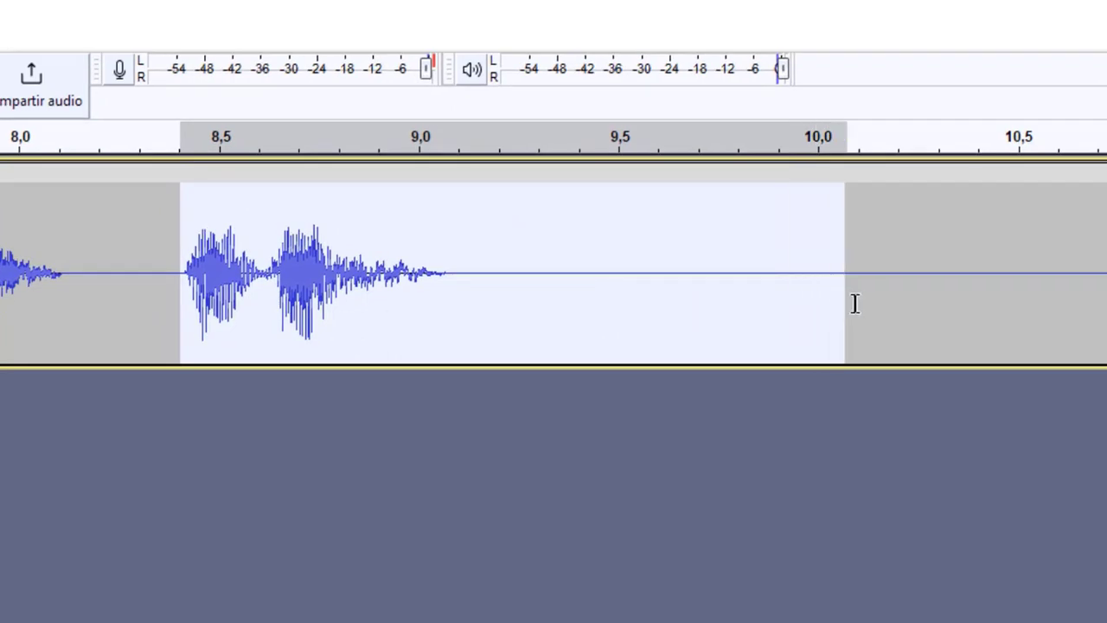
pyautogui.moveTo(854, 303)
pyautogui.mouseDown()
pyautogui.moveTo(840, 314)
pyautogui.moveTo(849, 313)
pyautogui.mouseUp()
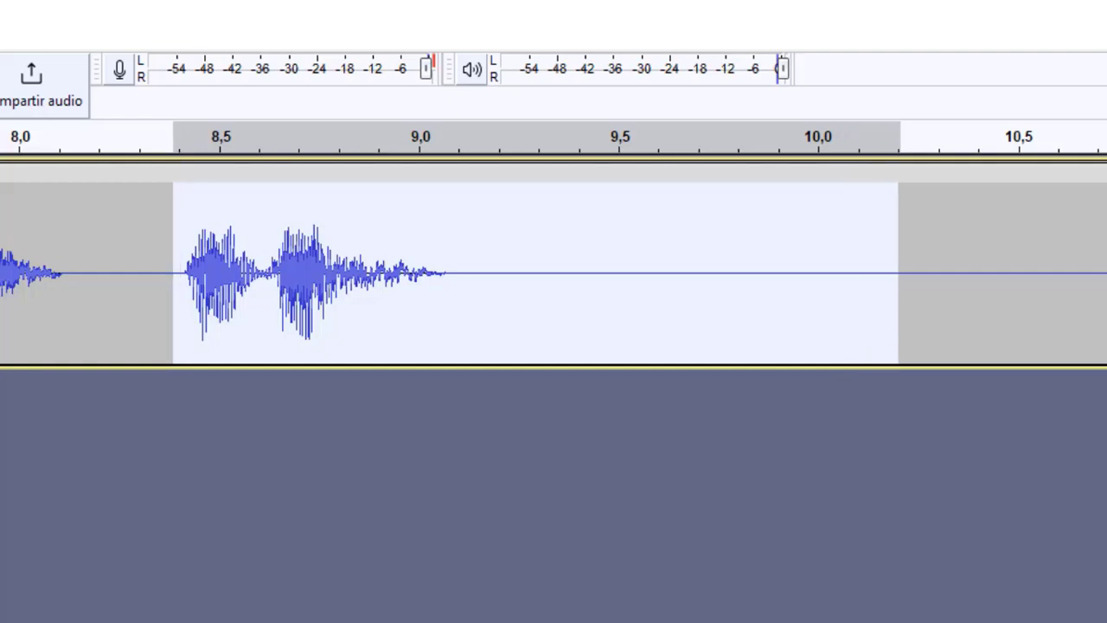
pyautogui.click(32, 39)
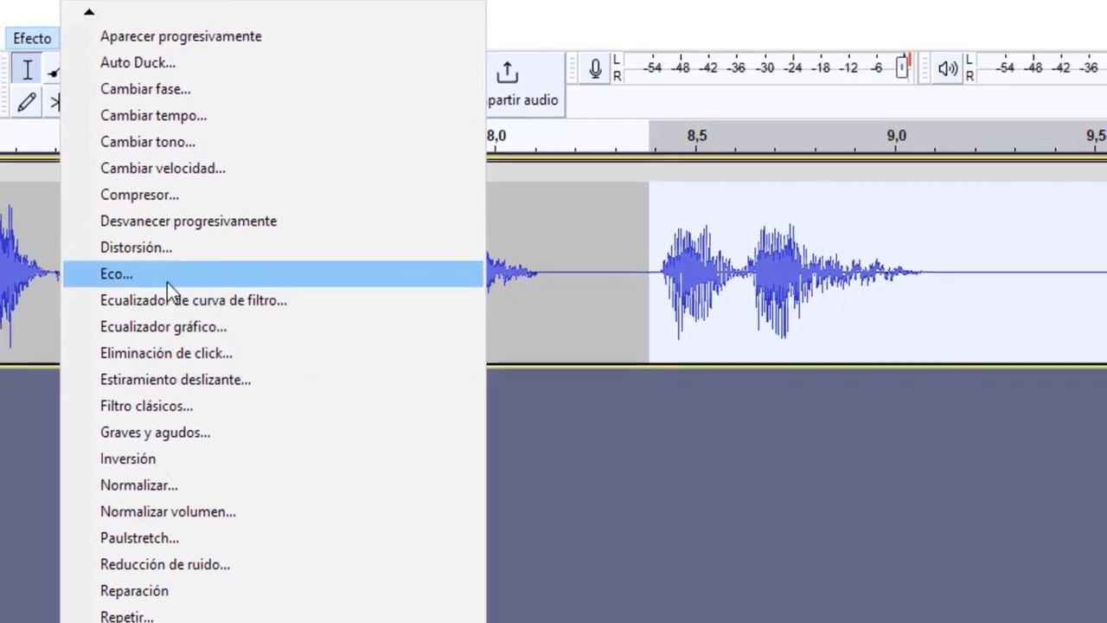
pyautogui.click(164, 275)
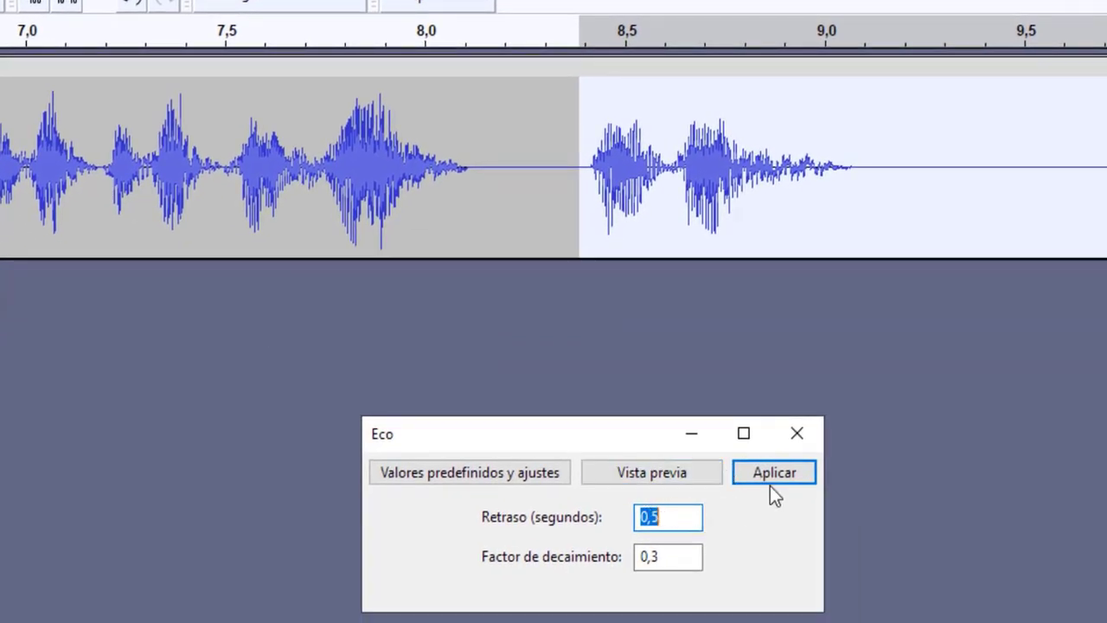
pyautogui.click(776, 481)
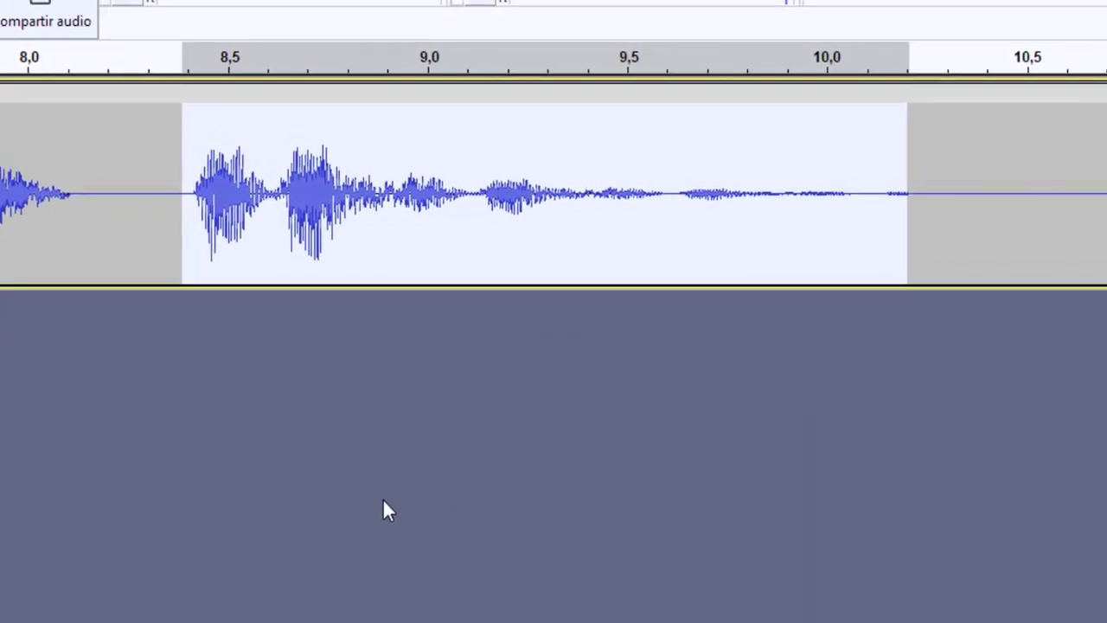
# Step: Play the echoed last phrase, and play the whole track from about 0,46 seconds
pyautogui.press('space')
pyautogui.click(359, 441)
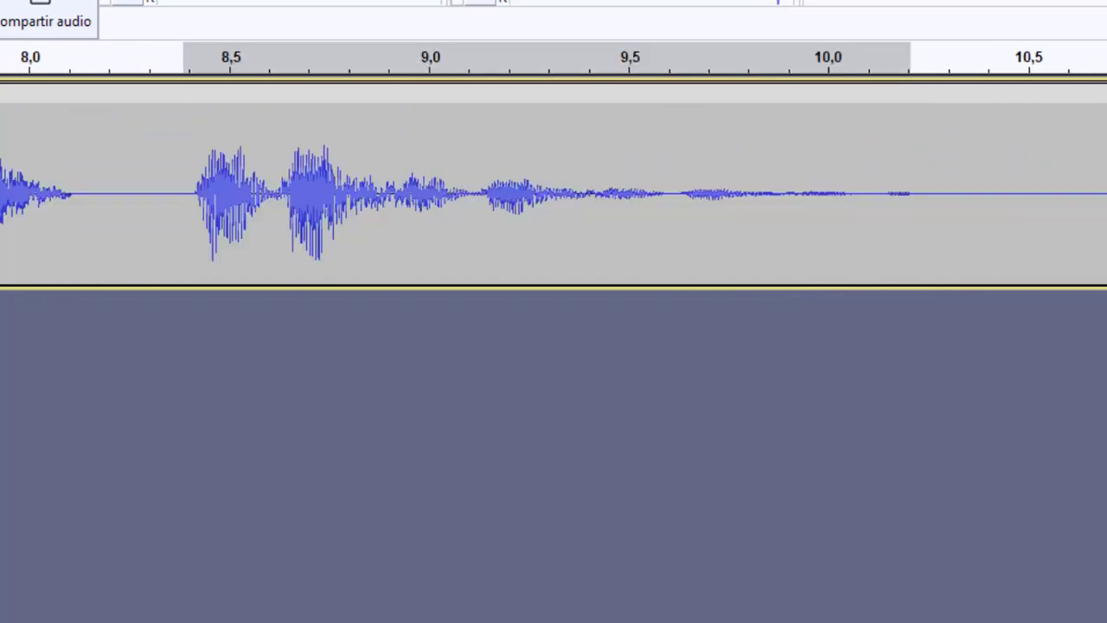
pyautogui.hotkey('ctrl', '3')
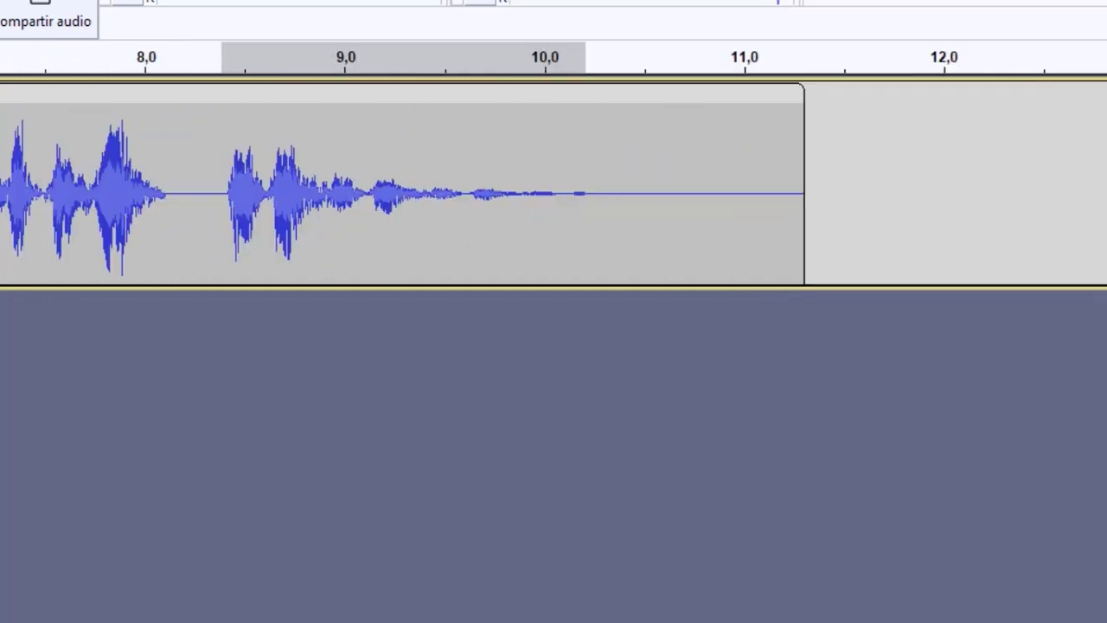
pyautogui.hotkey('ctrl', '3')
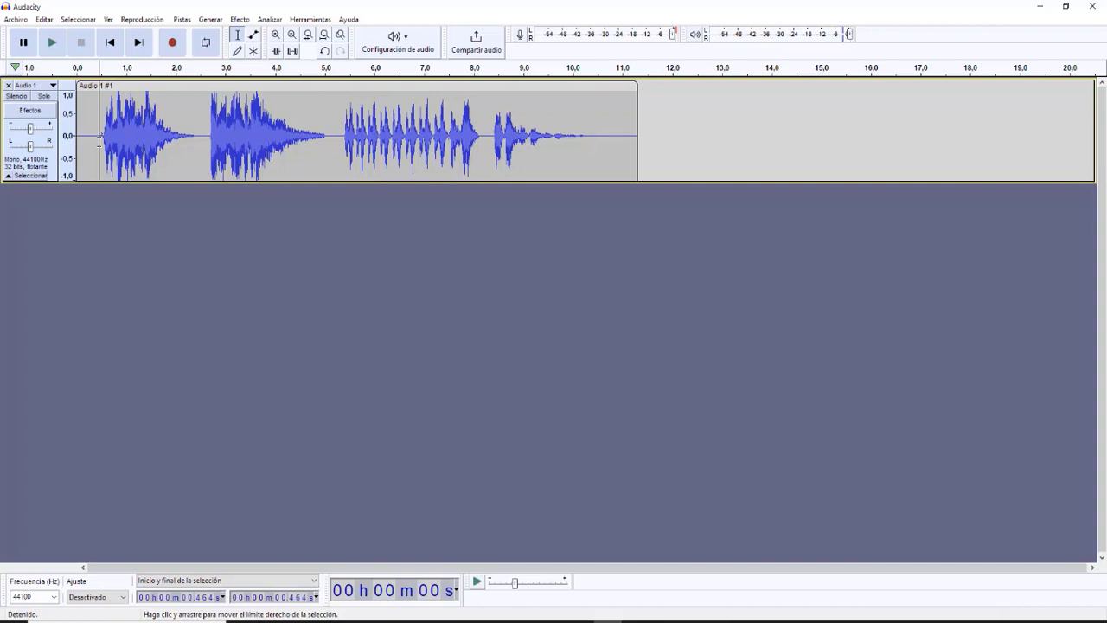
pyautogui.press('space')
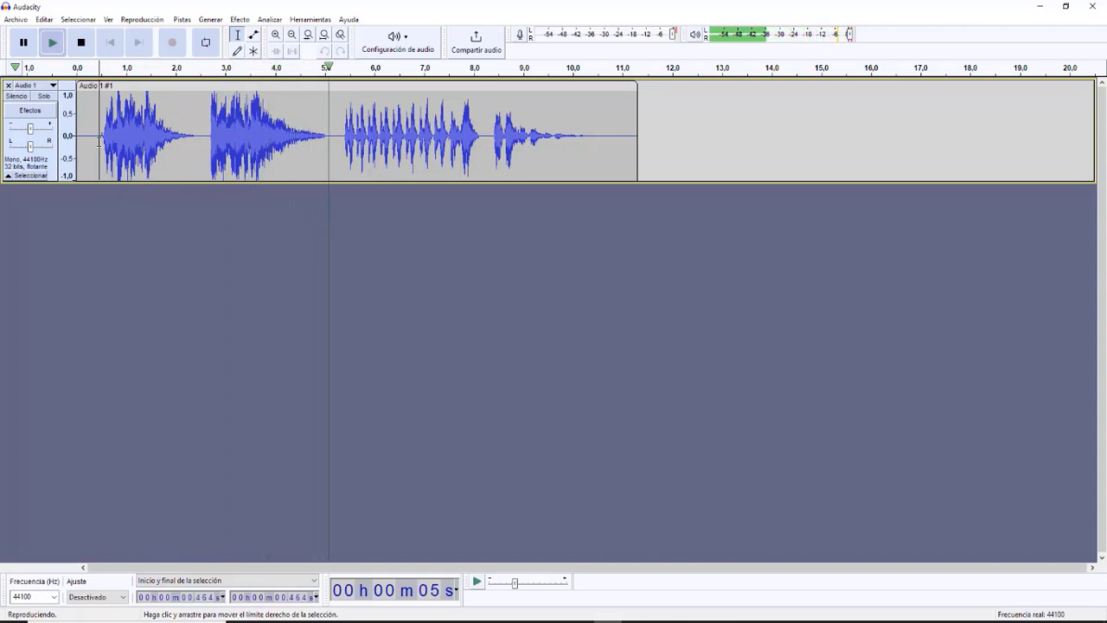
pyautogui.press('space')
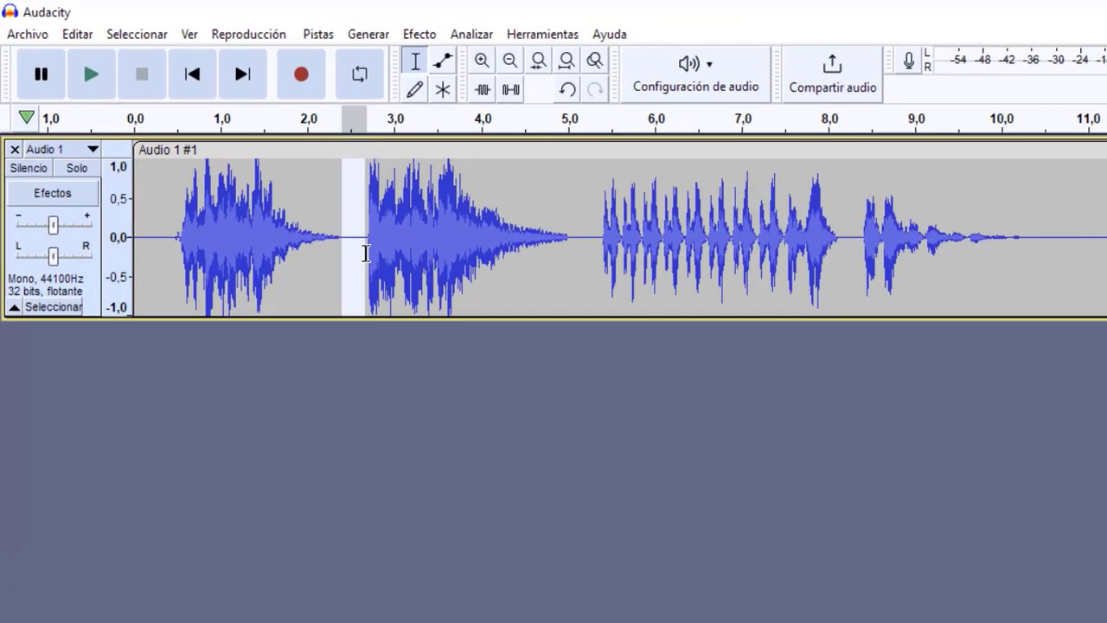
# Step: Shorten the silences around the second phrase by deleting about 2,4 to 2,65 seconds and about 4,8 to 5,1 seconds
pyautogui.press('Delete')
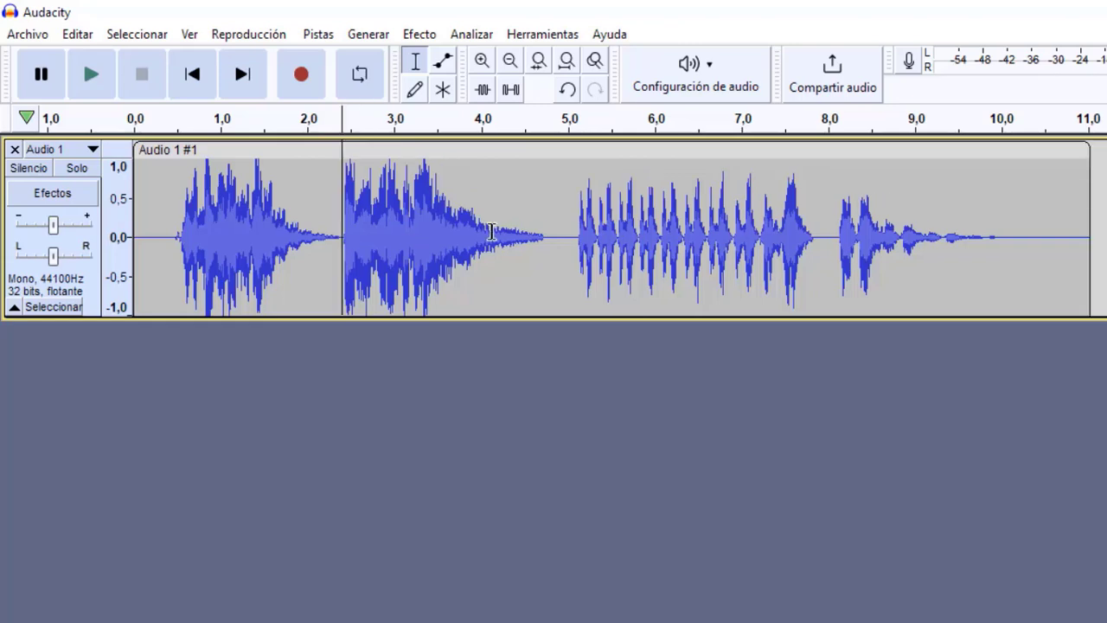
pyautogui.moveTo(552, 236); pyautogui.dragTo(576, 239)
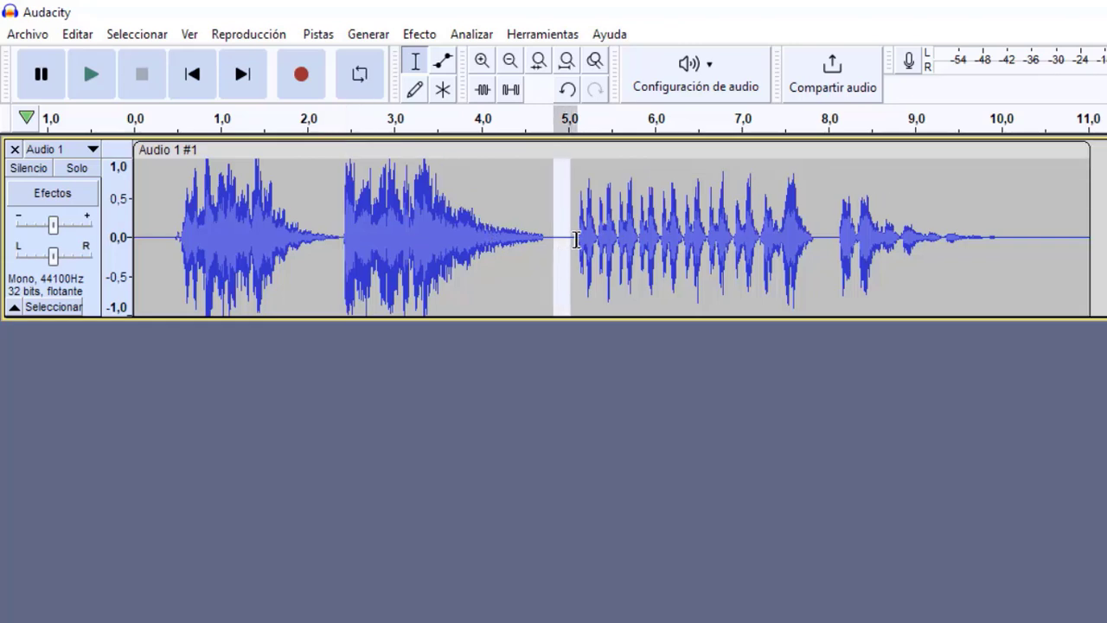
pyautogui.press('Delete')
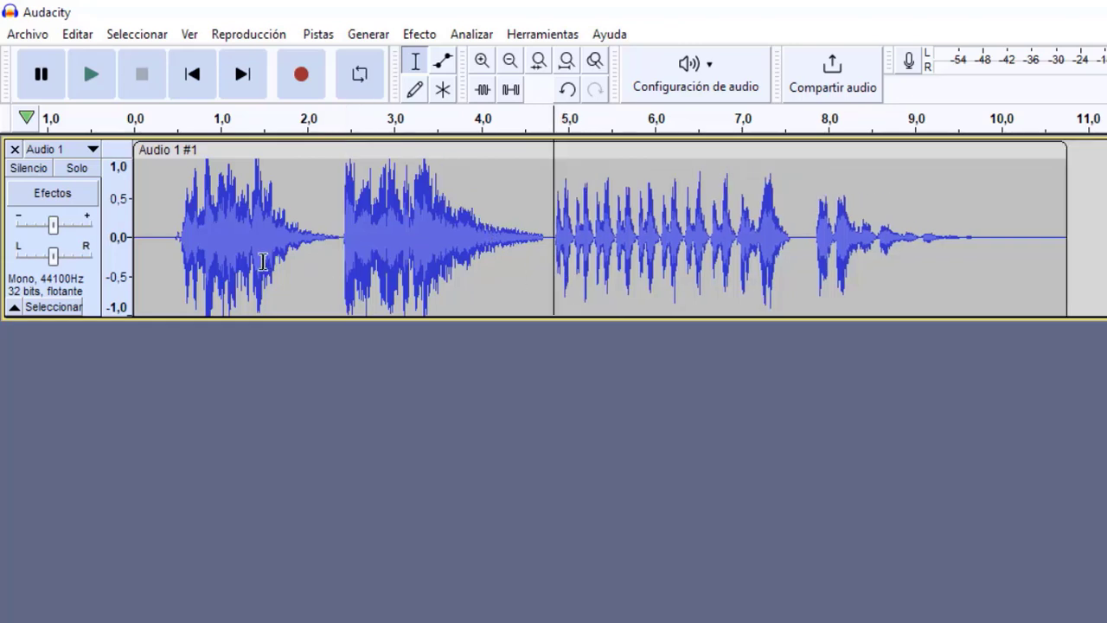
# Step: Play the tightened track from about 0,45 seconds through the final echo
pyautogui.click(172, 265)
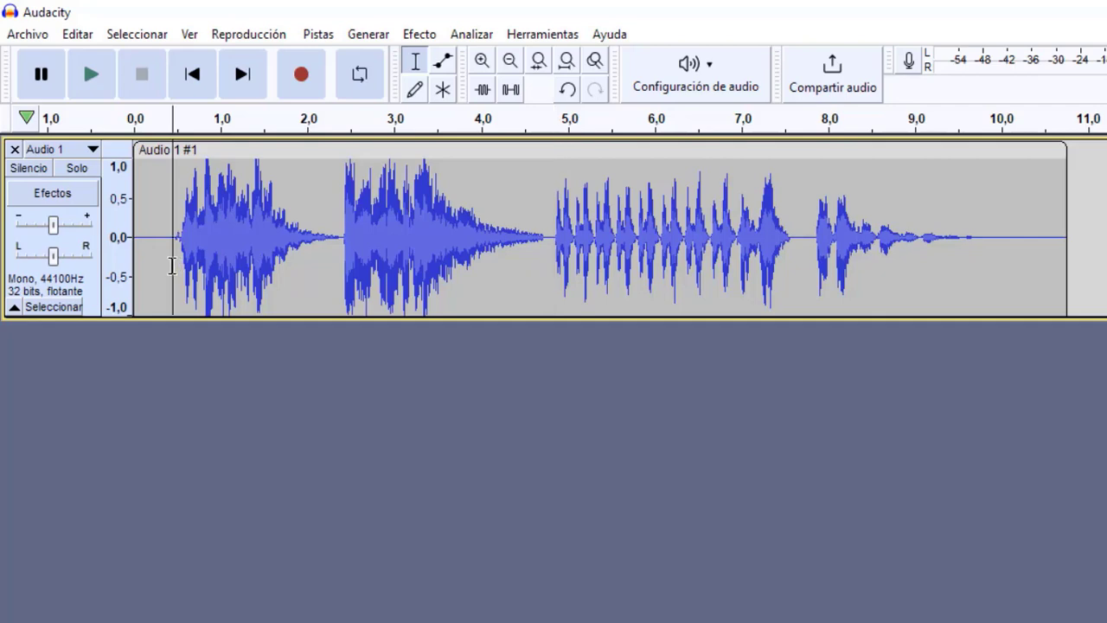
pyautogui.press('space')
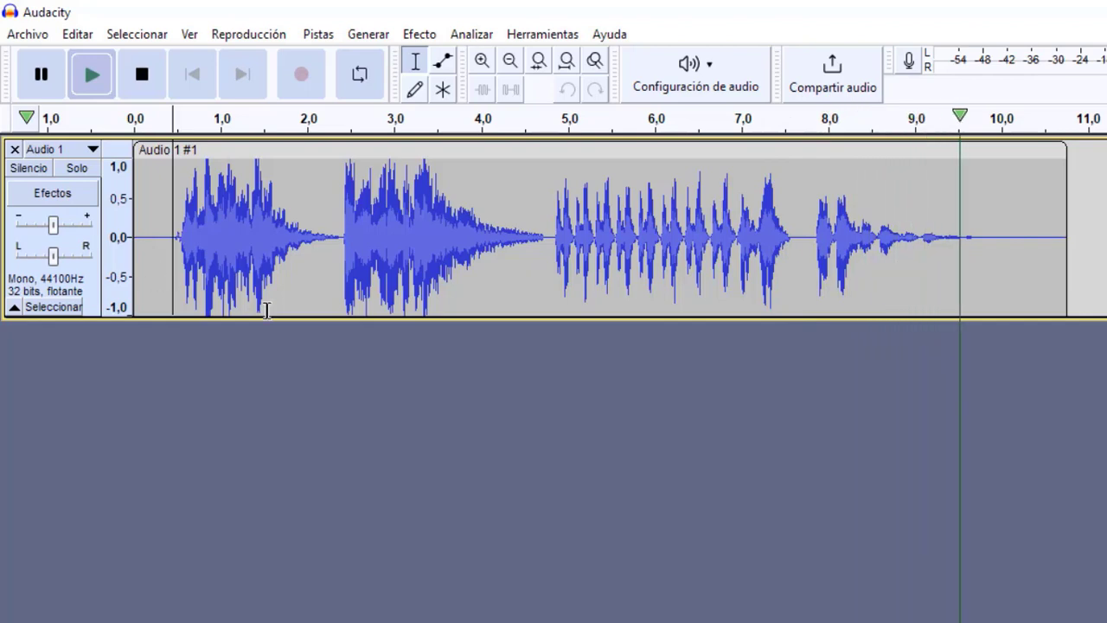
pyautogui.press('space')
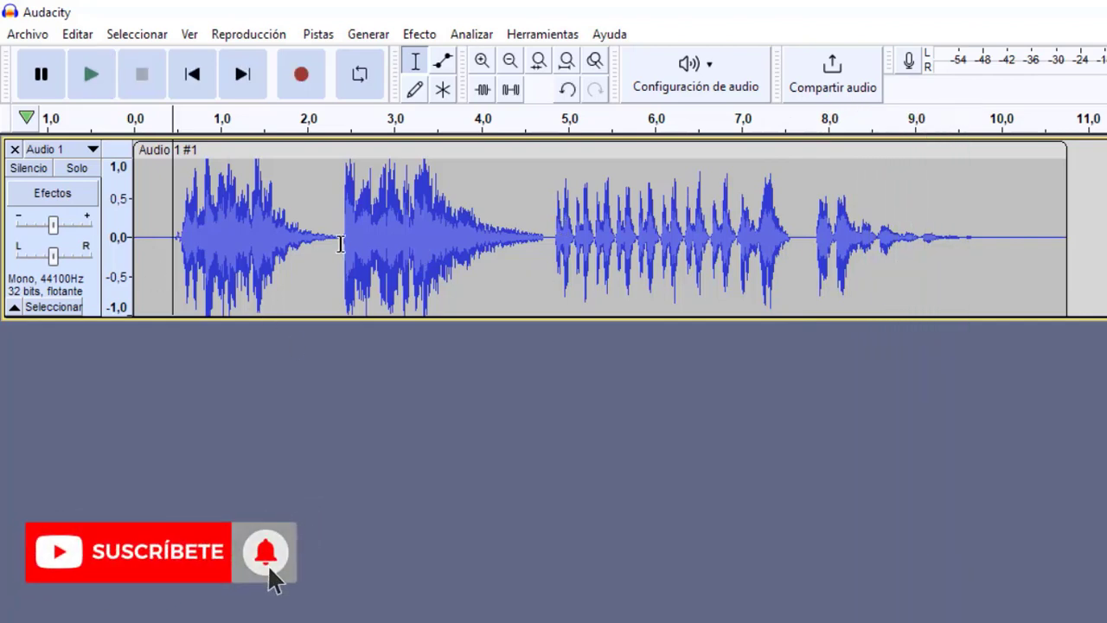
# Step: Delete the sliver of silence between the first and second phrases, from about 2,3 to 2,4 seconds
pyautogui.click(342, 243)
pyautogui.moveTo(337, 246); pyautogui.dragTo(331, 249)
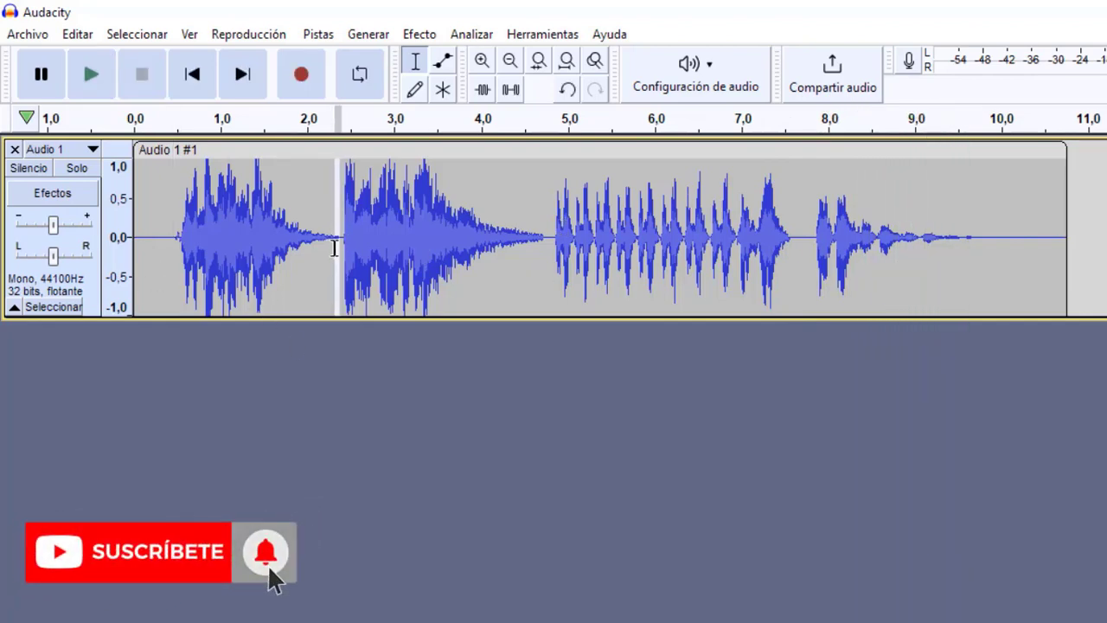
pyautogui.press('Delete')
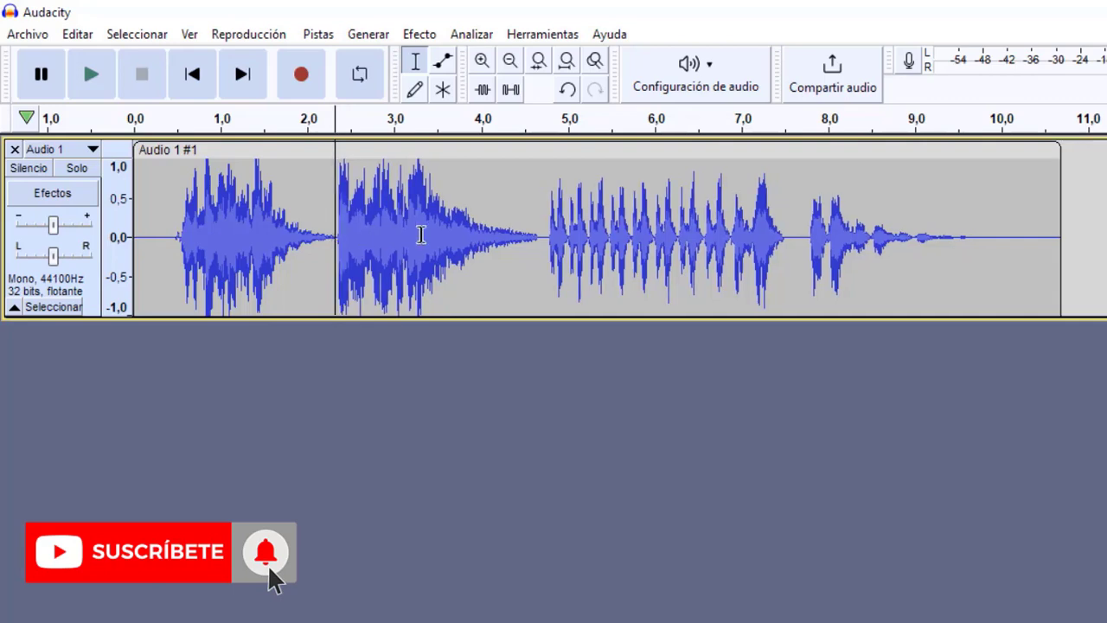
# Step: Delete the silences on both sides of the third phrase, about 4,68 to 4,75 seconds and about 7,55 to 7,68 seconds
pyautogui.click(539, 232)
pyautogui.moveTo(541, 232); pyautogui.dragTo(553, 234)
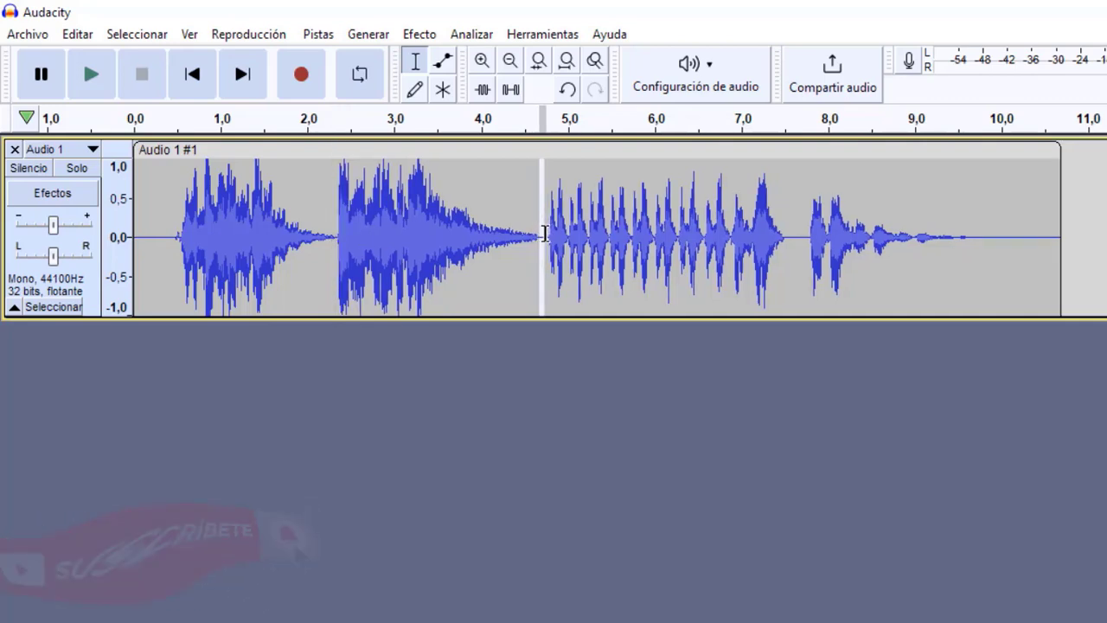
pyautogui.press('Delete')
pyautogui.moveTo(801, 229); pyautogui.dragTo(791, 230)
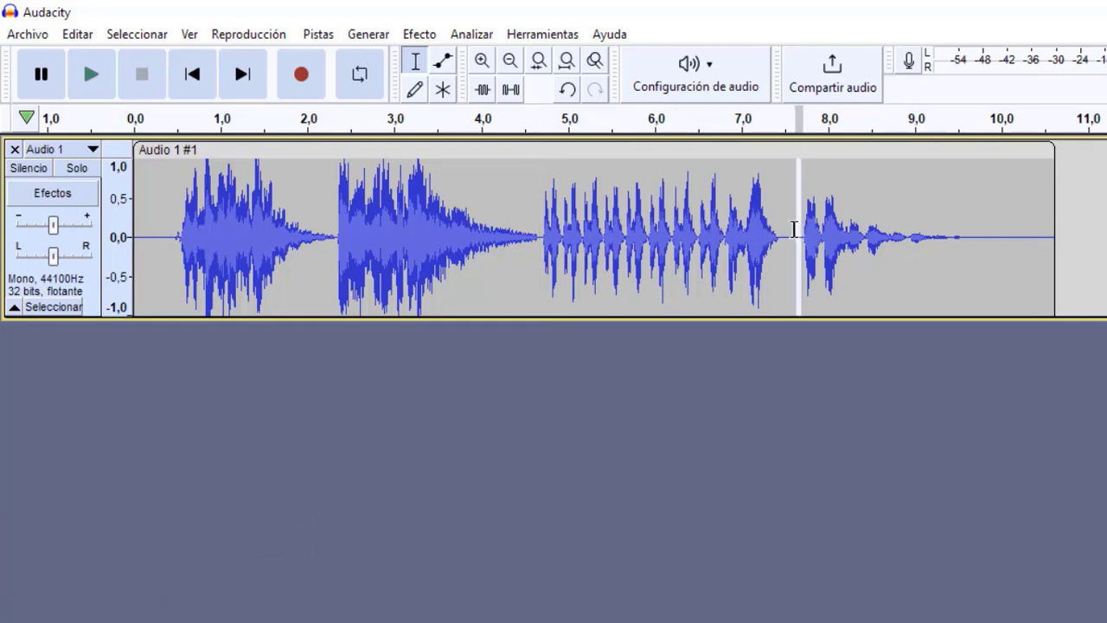
pyautogui.press('Delete')
# Step: Play the shortened voice track from about 0,47 seconds, and return the cursor to about 0,17 seconds
pyautogui.click(176, 232)
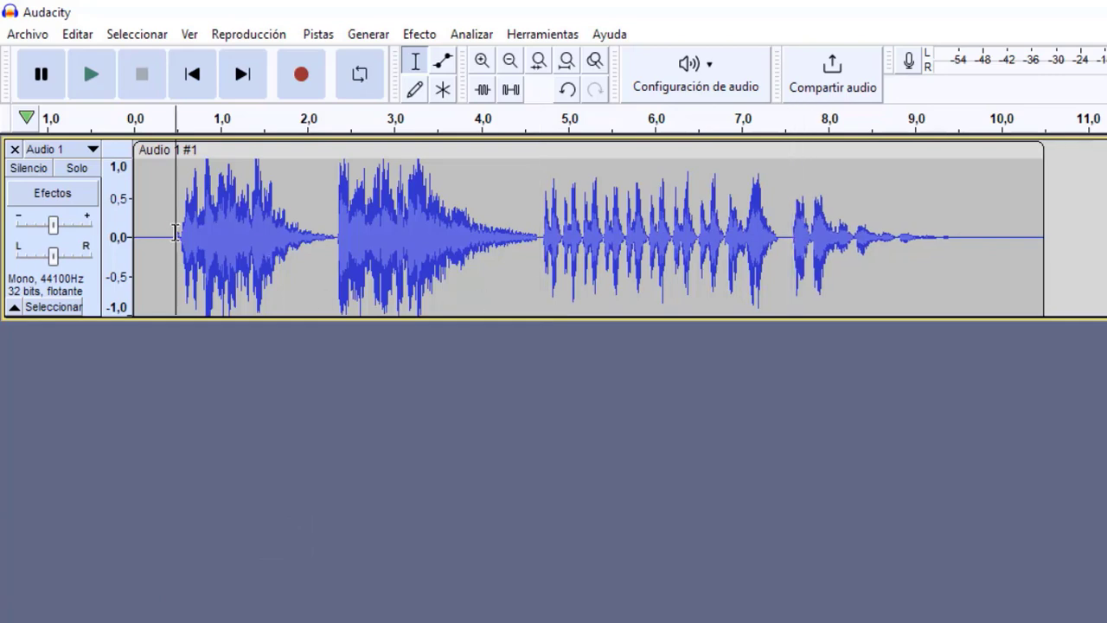
pyautogui.press('space')
pyautogui.click(150, 232)
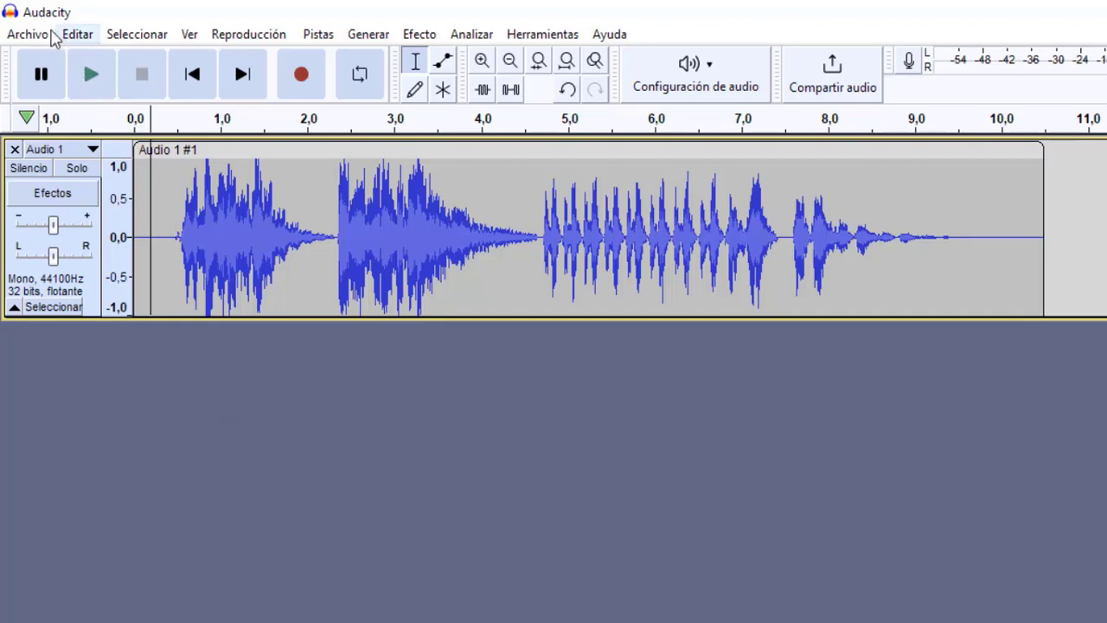
# Step: Try out loops6.wav from the loops folder as background music under the voice, and remove its track
pyautogui.click(34, 37)
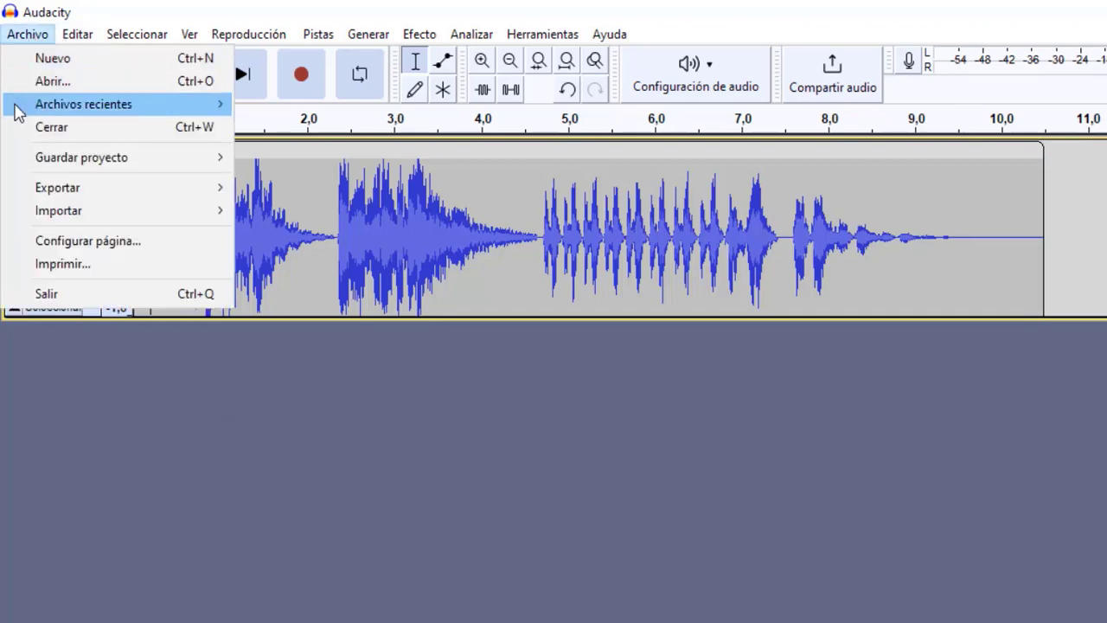
pyautogui.moveTo(47, 210)
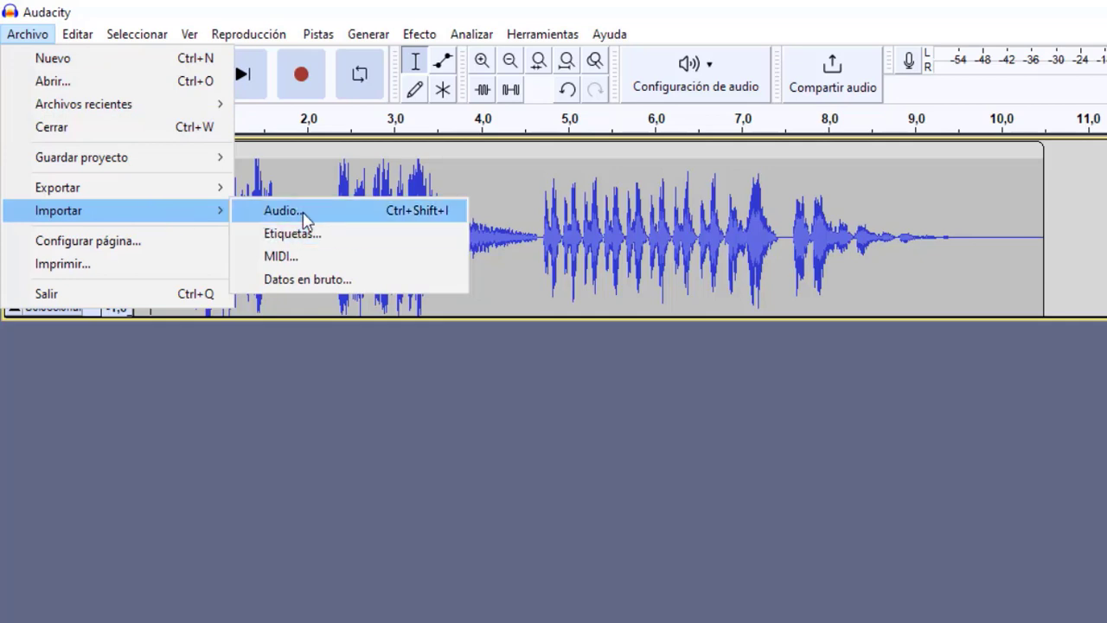
pyautogui.click(300, 213)
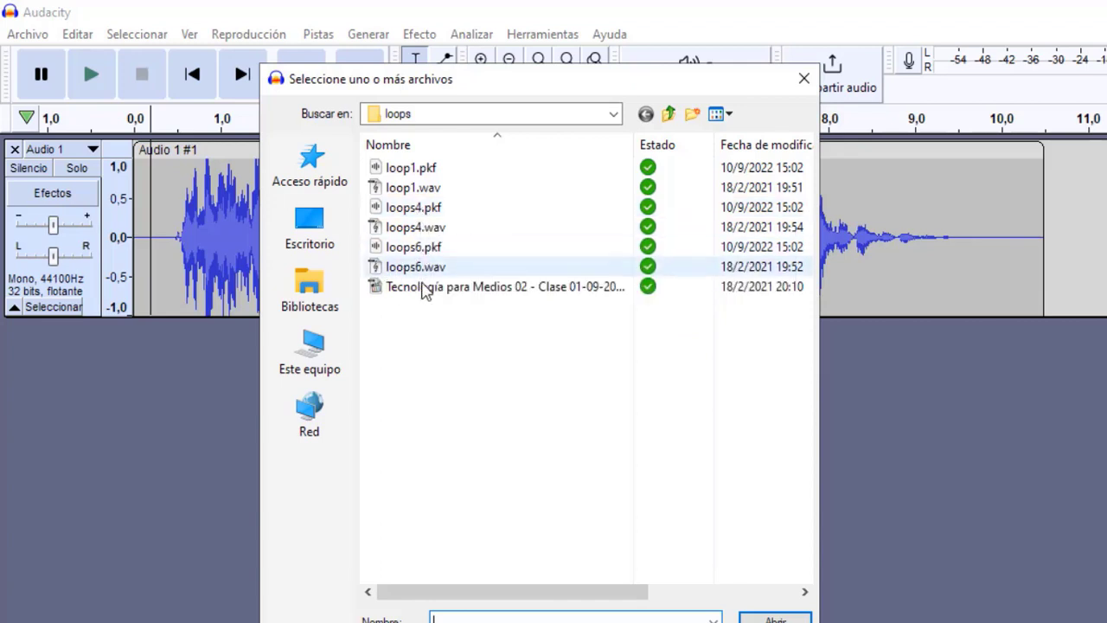
pyautogui.click(401, 271)
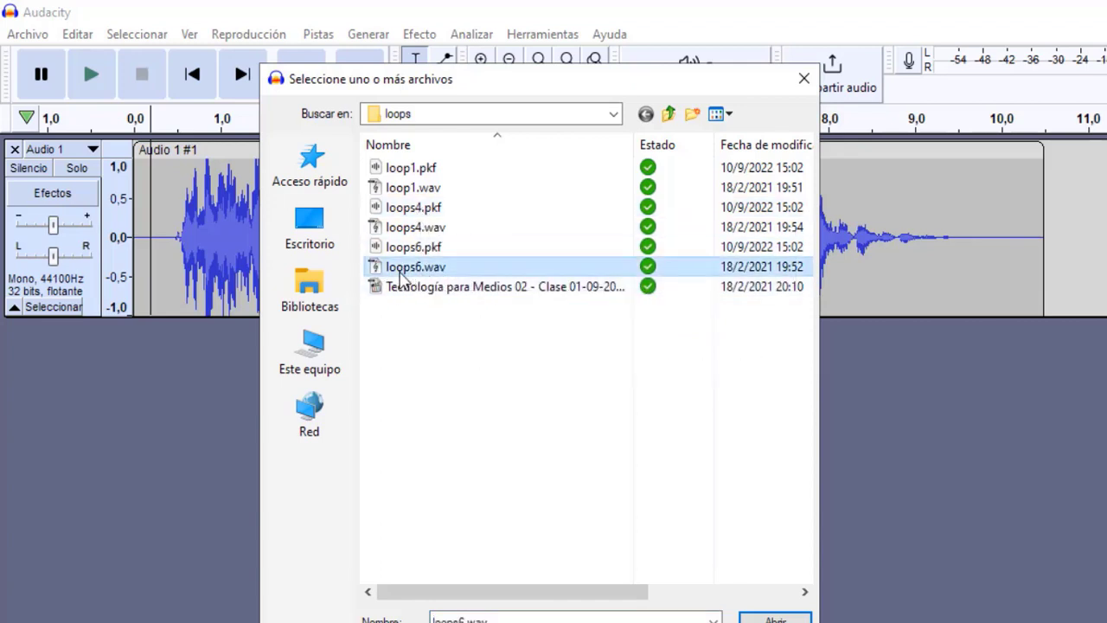
pyautogui.click(761, 620)
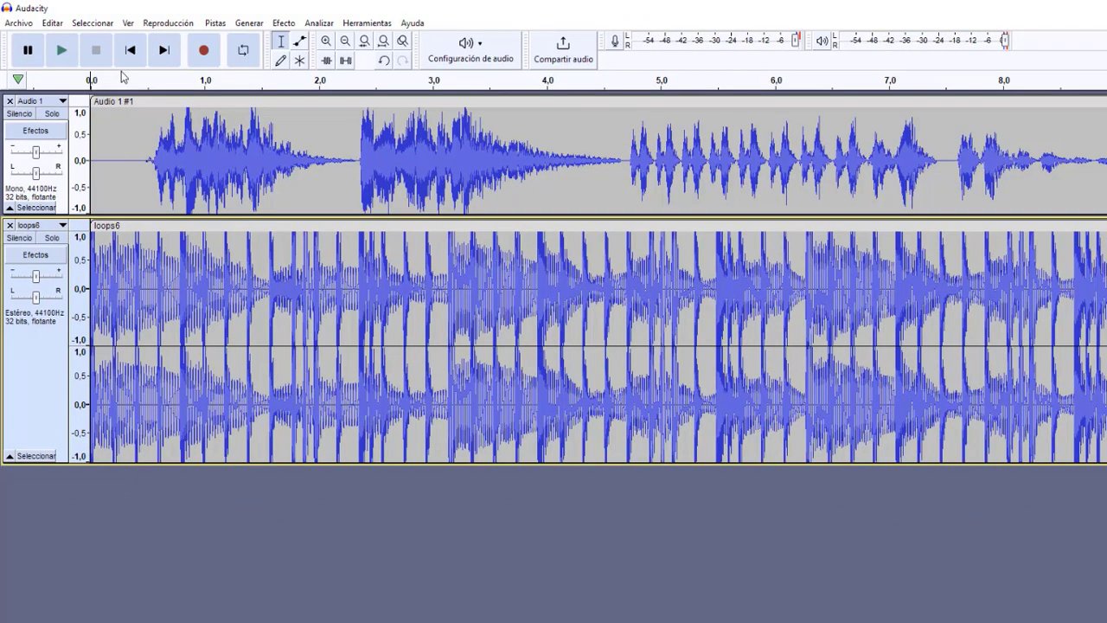
pyautogui.click(61, 53)
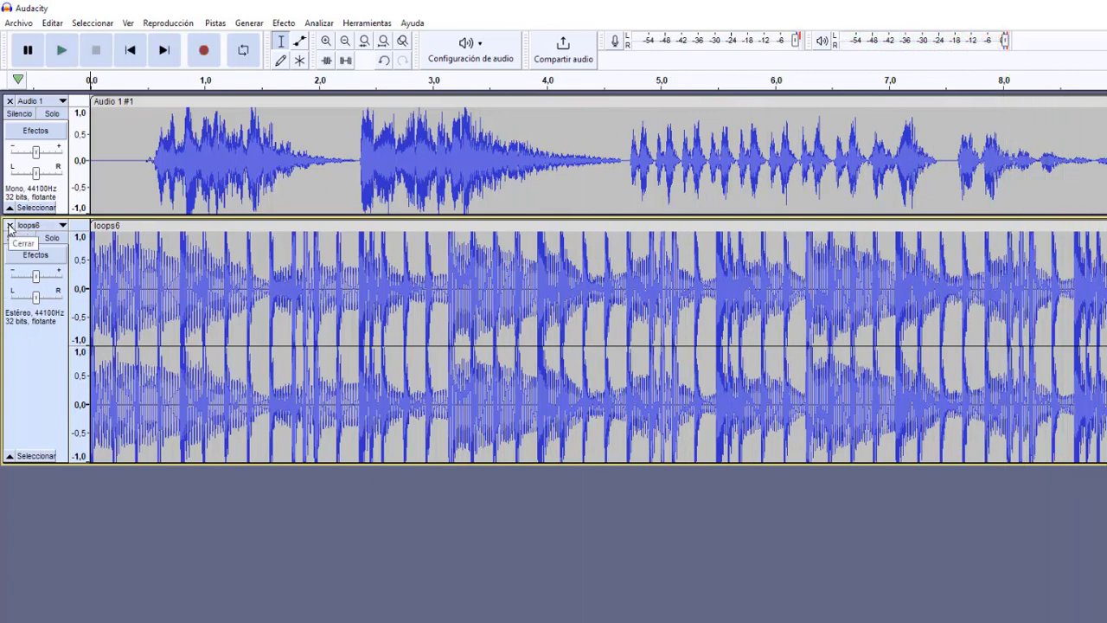
pyautogui.click(10, 225)
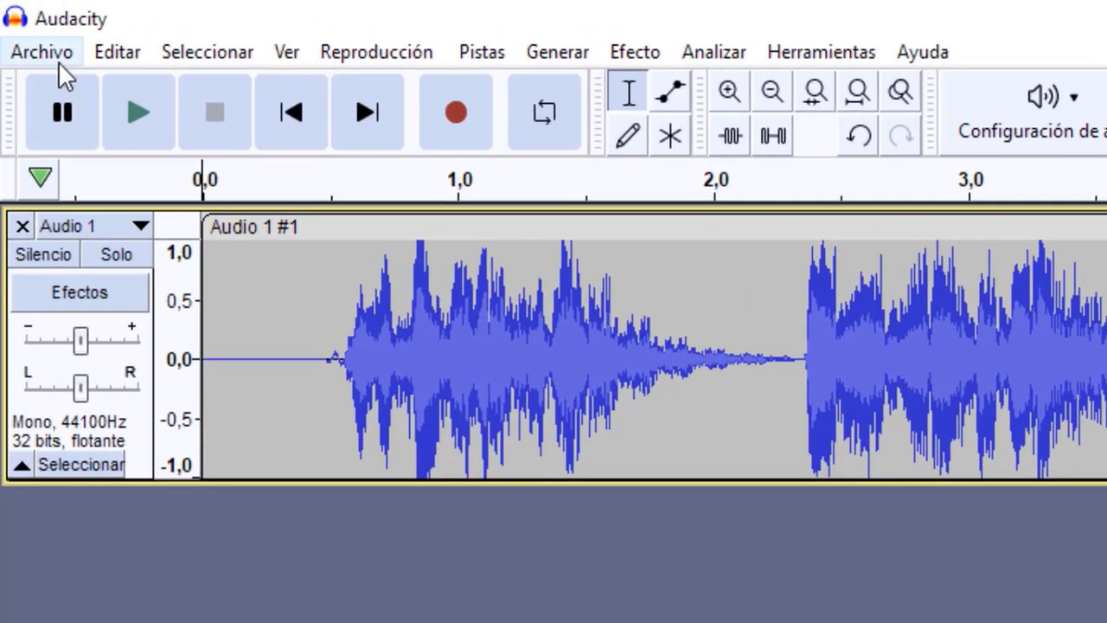
# Step: Import loops4.wav from the loops folder as the background music track
pyautogui.click(27, 25)
pyautogui.moveTo(86, 316)
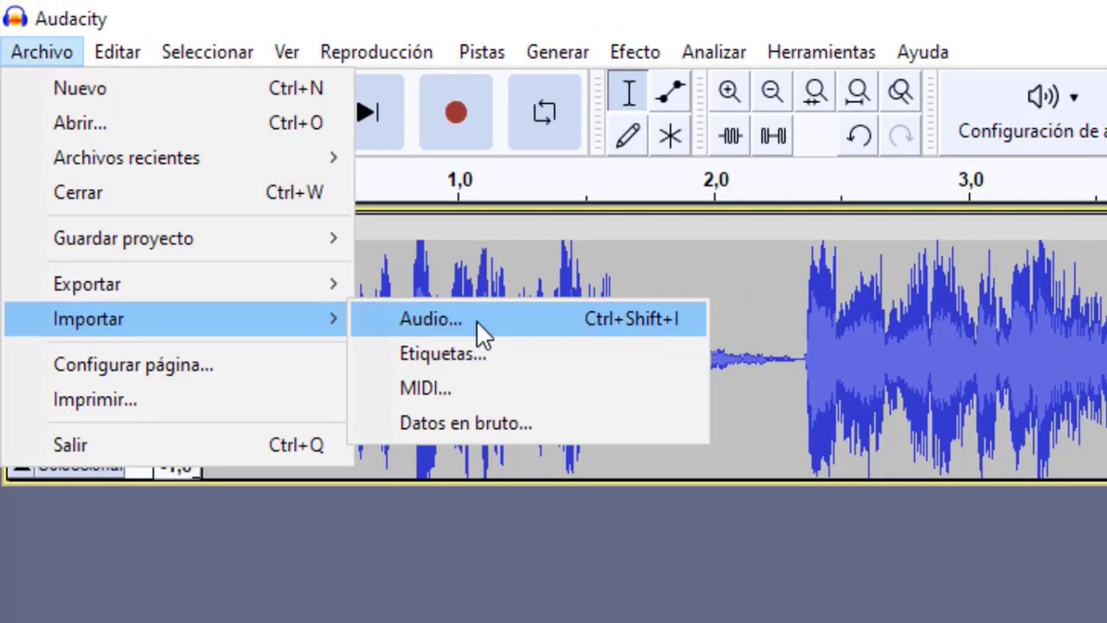
pyautogui.click(477, 321)
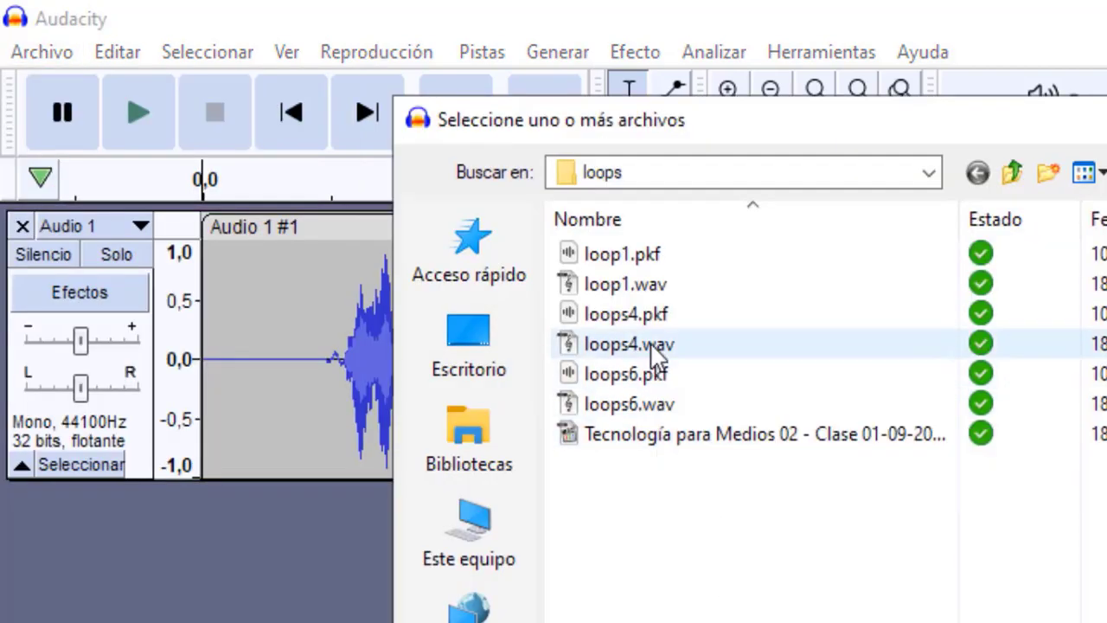
pyautogui.click(653, 346)
pyautogui.doubleClick(653, 345)
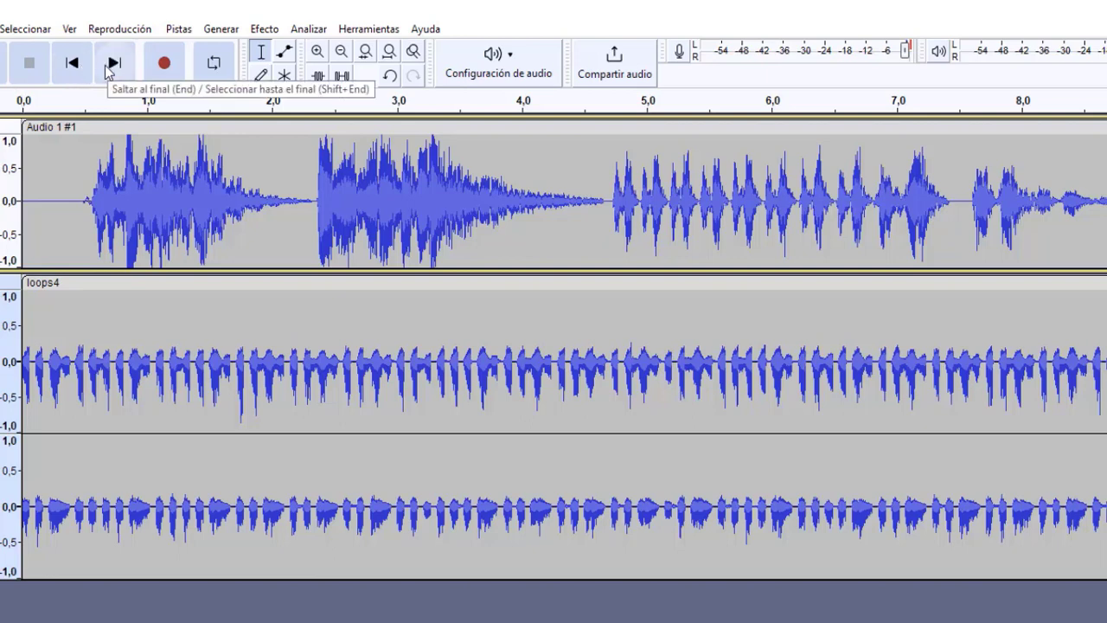
# Step: Play the voice together with the loops4 music from the start of the project, and stop playback
pyautogui.click(72, 69)
pyautogui.click(3, 62)
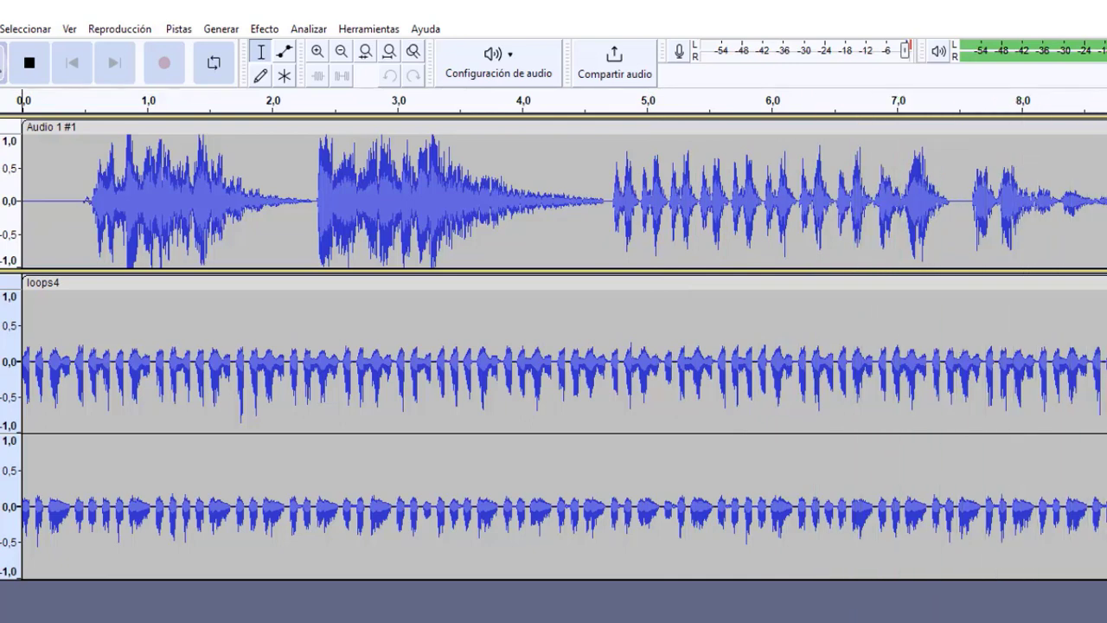
pyautogui.click(26, 67)
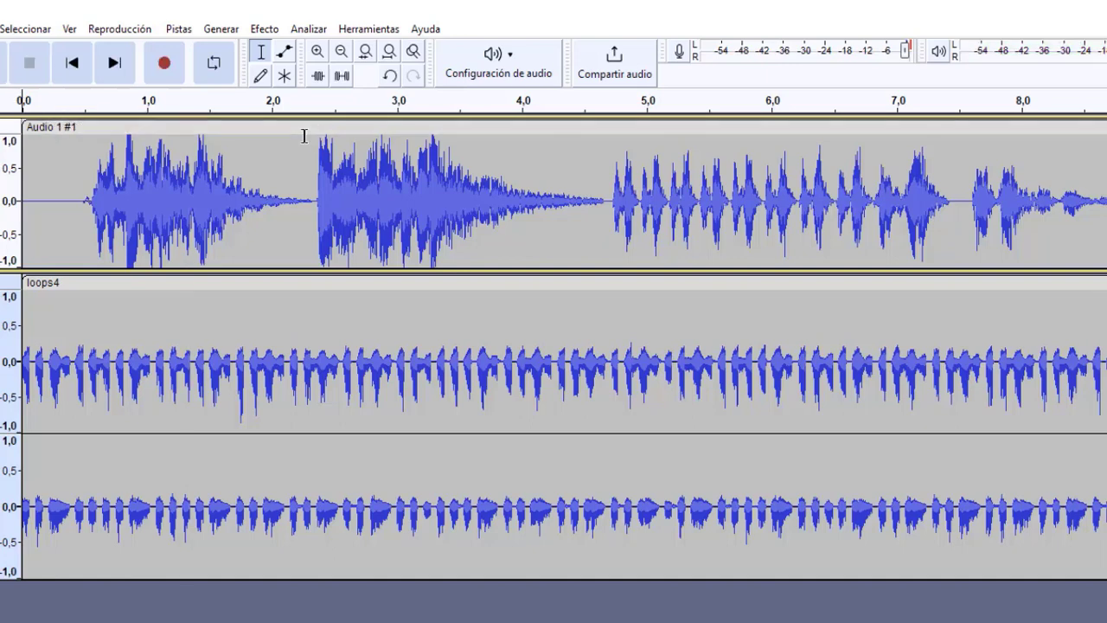
# Step: Shift the voice clip to start at about 0,93 seconds, and move the loops4 track above the voice track
pyautogui.moveTo(304, 126); pyautogui.dragTo(375, 141)
pyautogui.moveTo(316, 95); pyautogui.dragTo(342, 104)
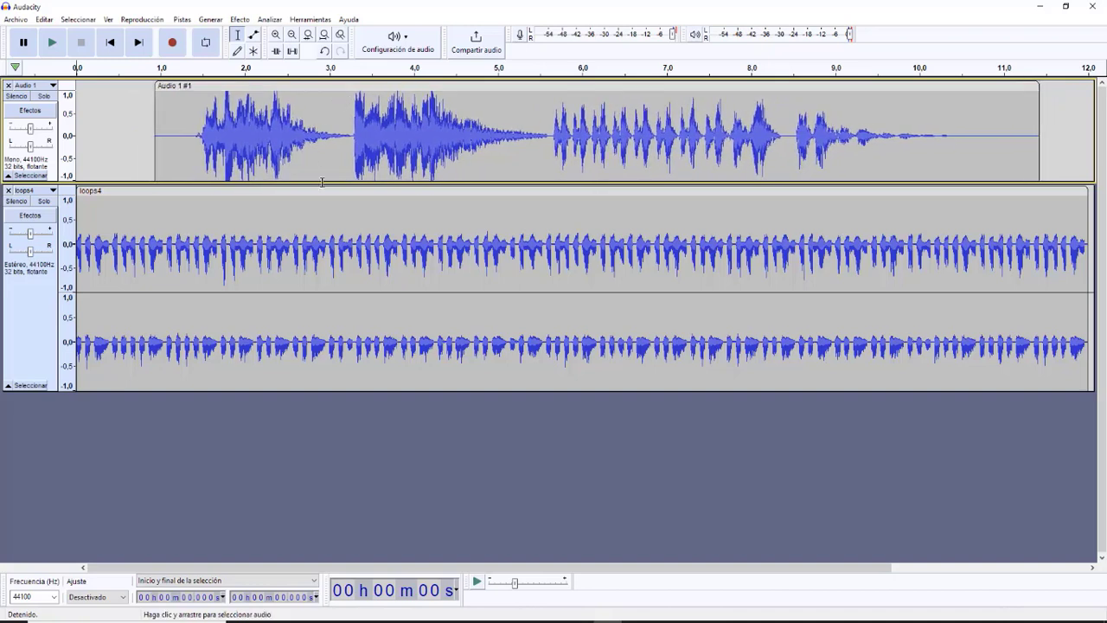
pyautogui.click(259, 204)
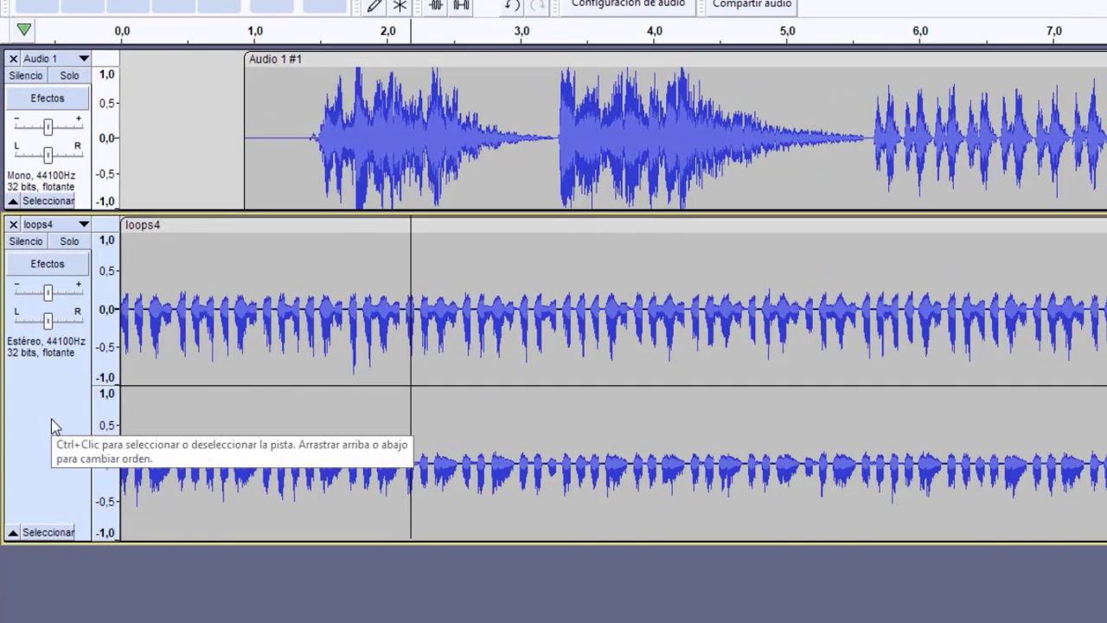
pyautogui.click(51, 419)
pyautogui.moveTo(51, 418); pyautogui.dragTo(54, 141)
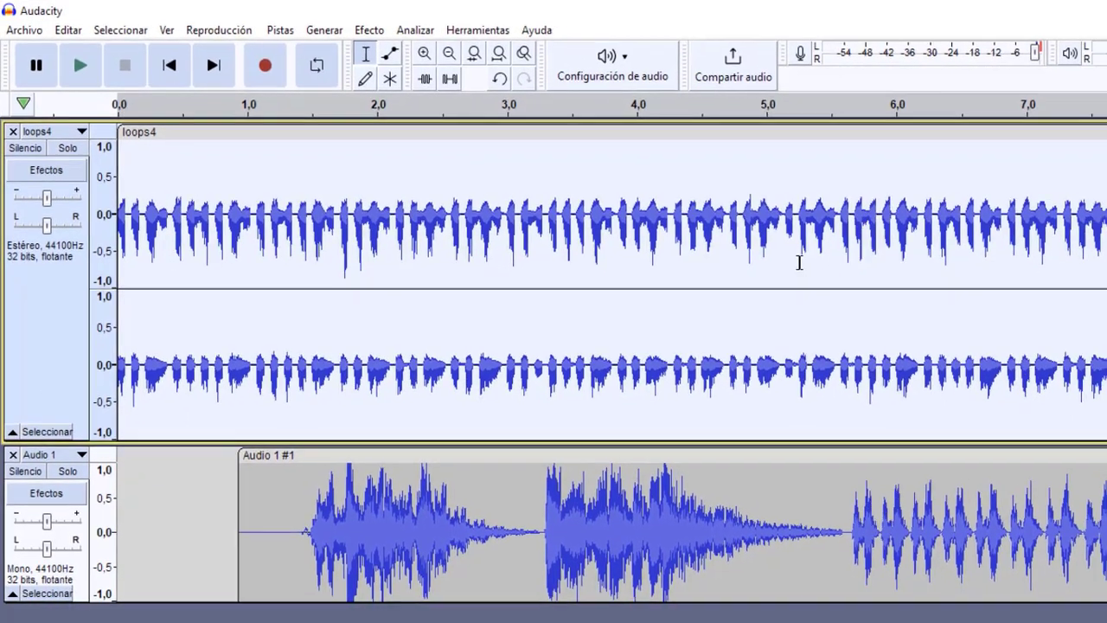
# Step: Select the whole loops4 clip and apply Auto Duck with a duck amount of -14,4 dB
pyautogui.click(679, 259)
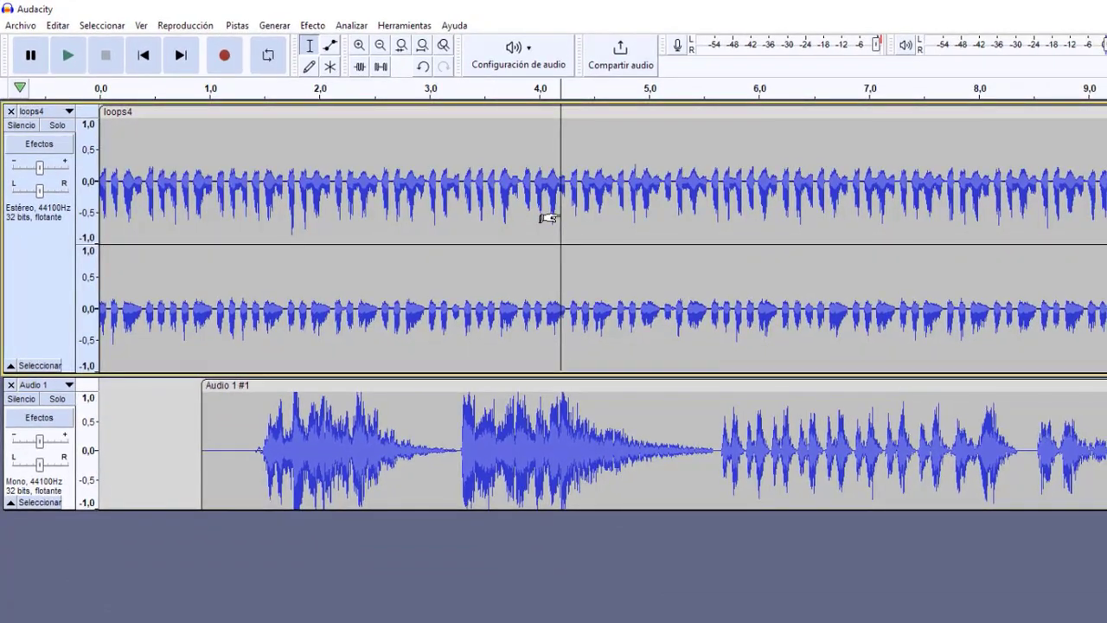
pyautogui.doubleClick(549, 216)
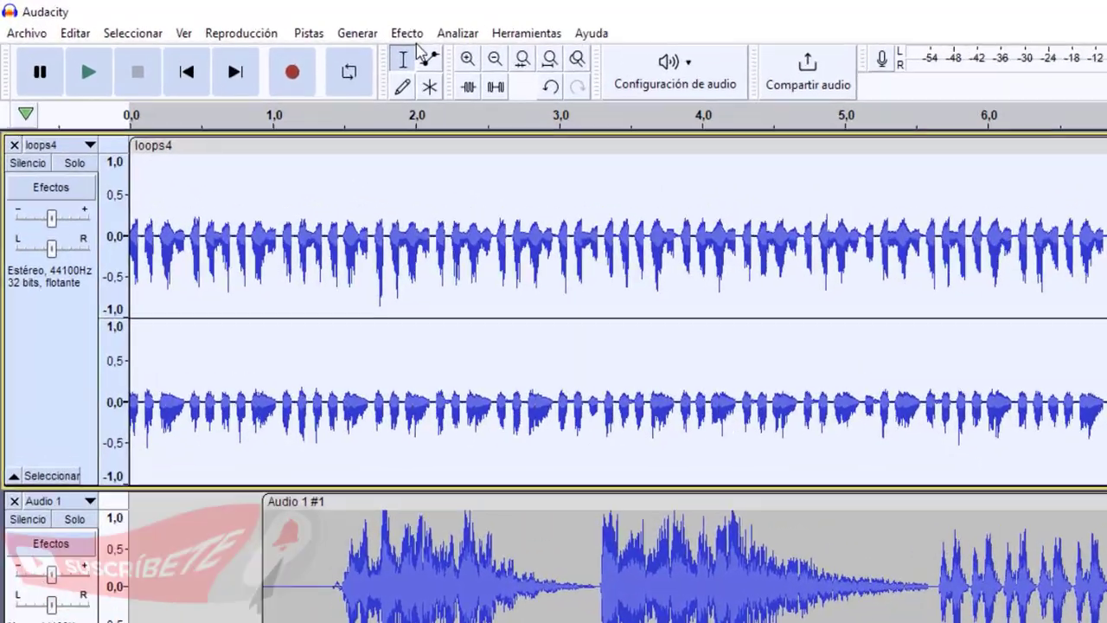
pyautogui.click(312, 26)
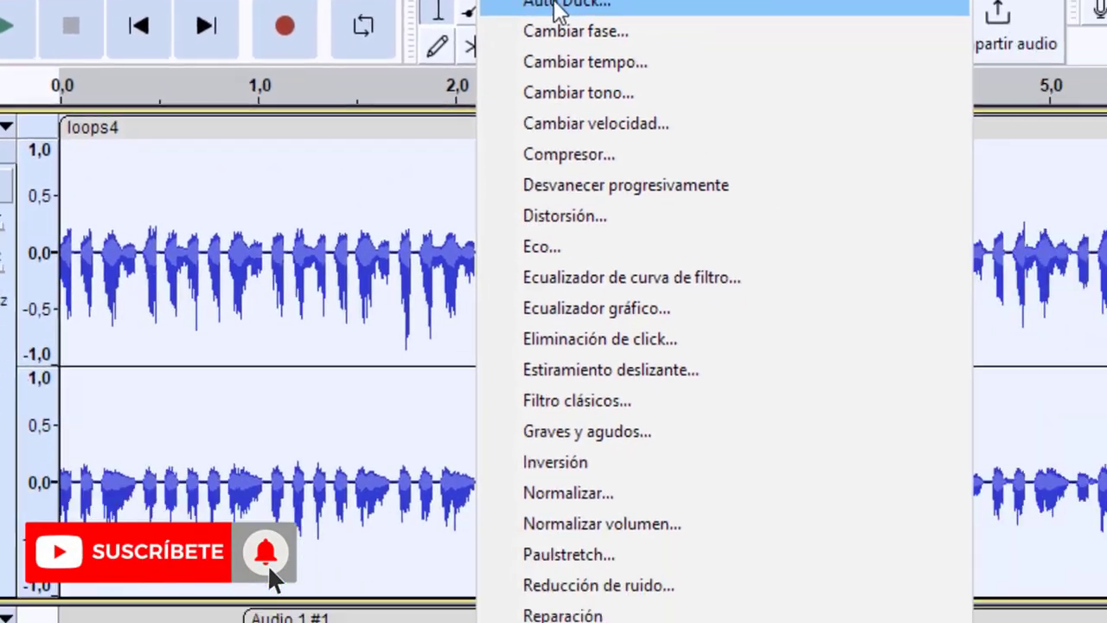
pyautogui.click(731, 82)
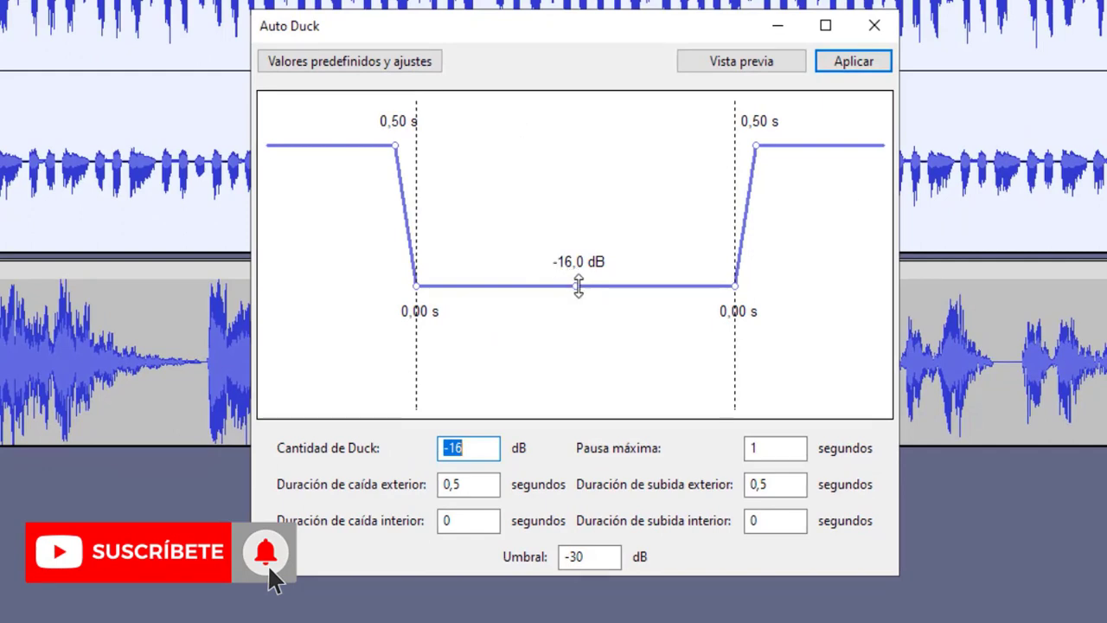
pyautogui.moveTo(579, 285); pyautogui.dragTo(580, 271)
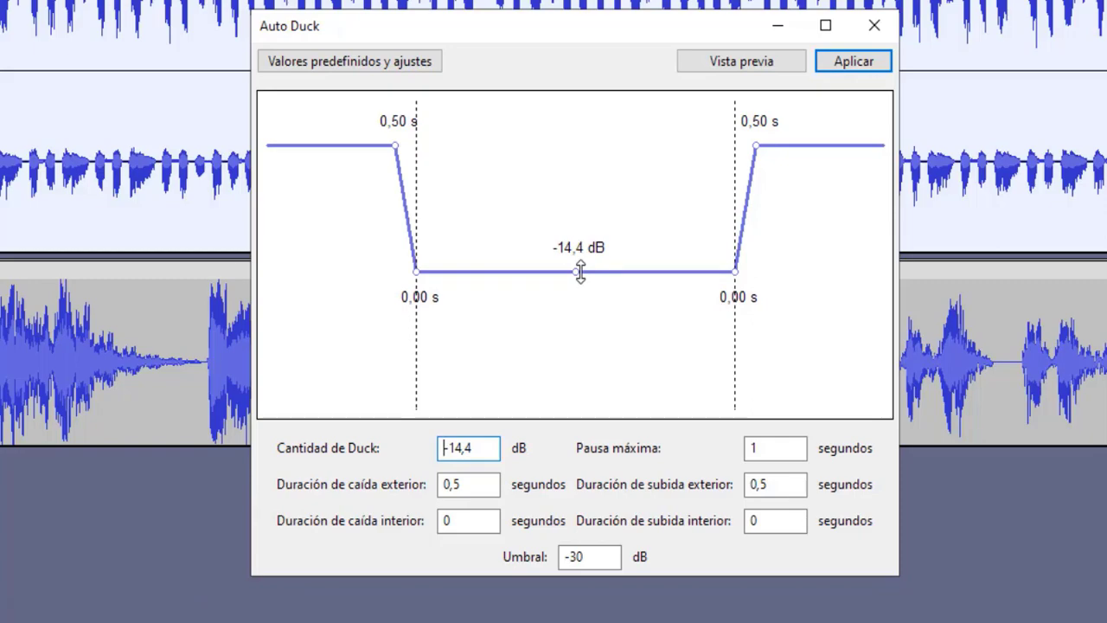
pyautogui.click(836, 65)
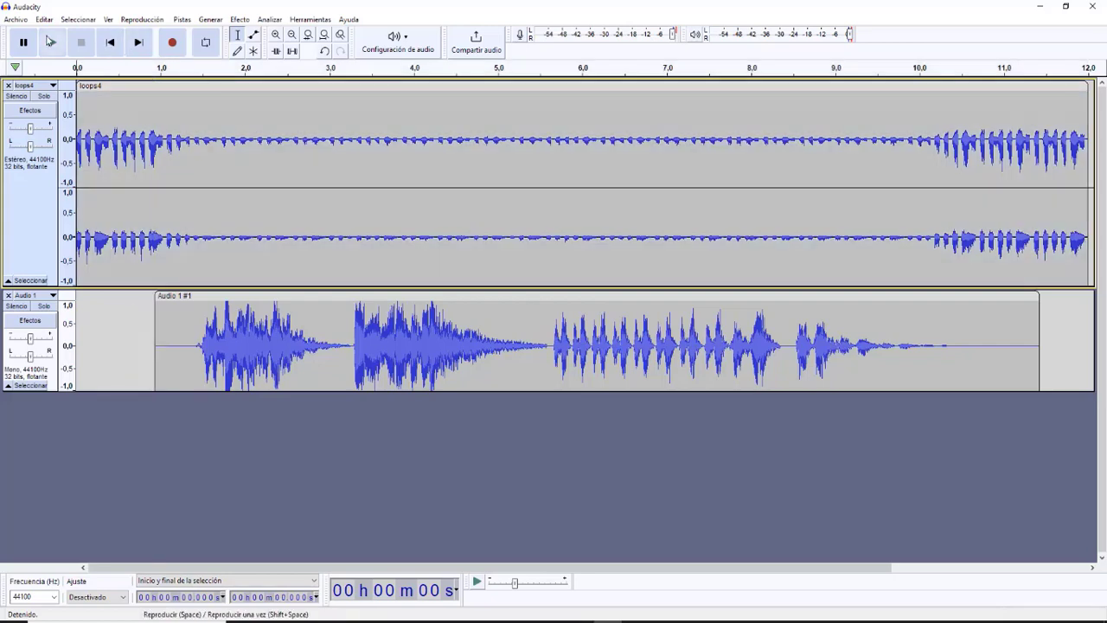
# Step: Play the ducked mix from the start, and undo the Auto Duck on the loops4 clip
pyautogui.click(51, 41)
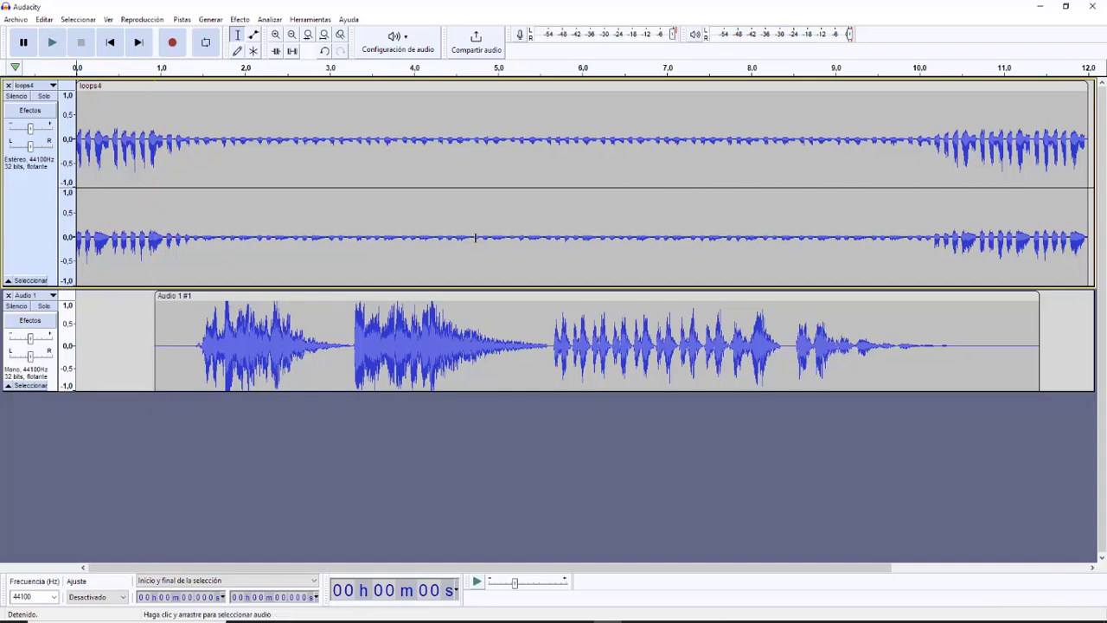
pyautogui.click(325, 52)
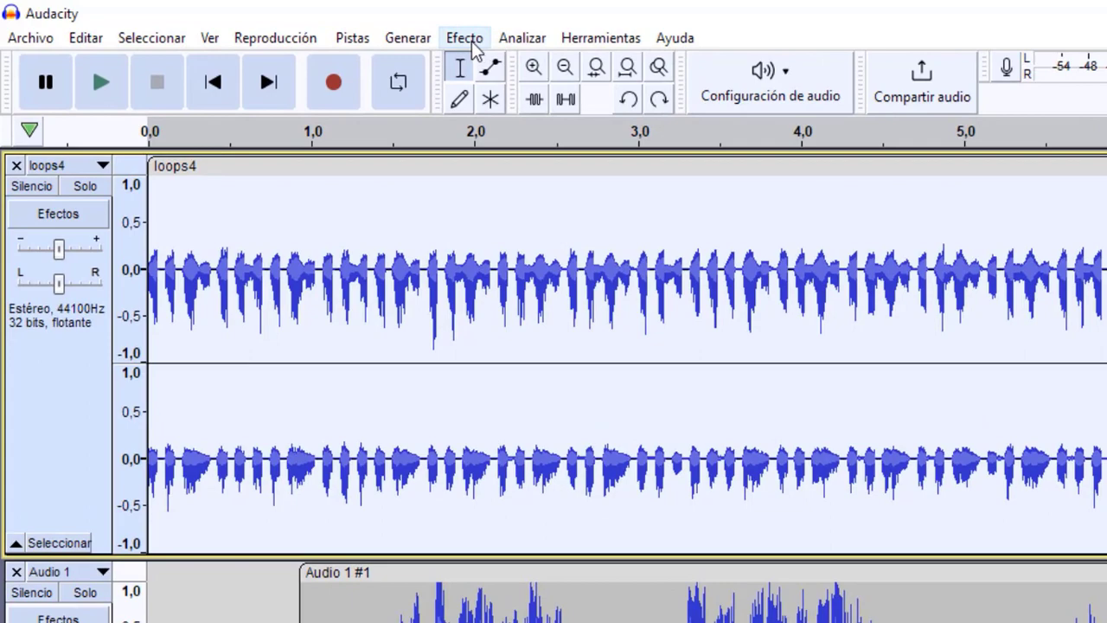
# Step: Apply Auto Duck to the selected loops4 clip with a duck amount of -12,5 dB
pyautogui.click(451, 42)
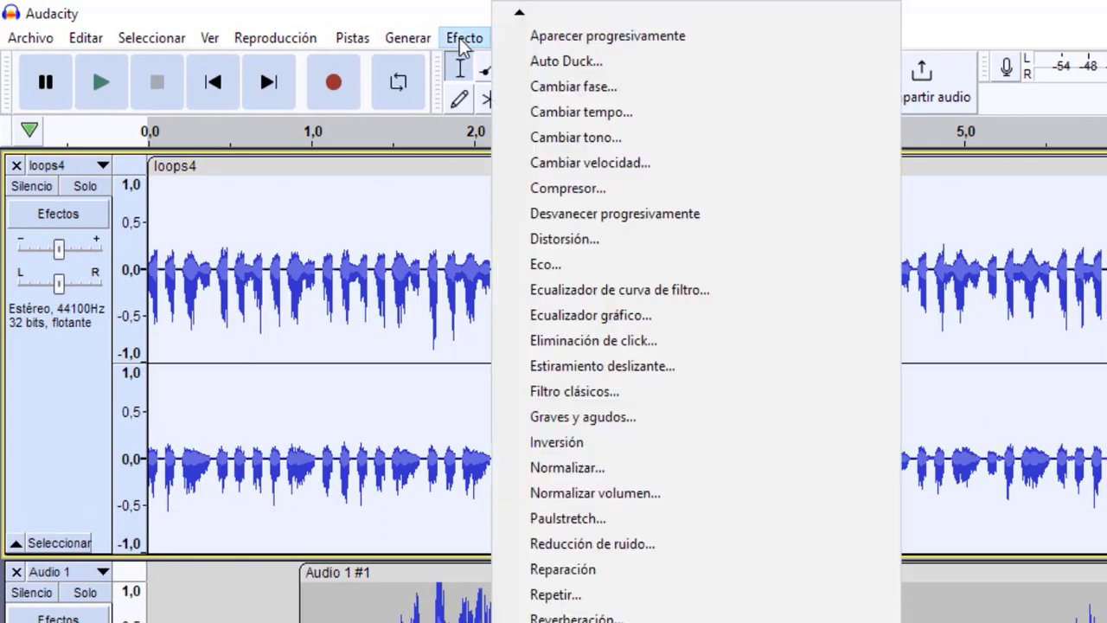
pyautogui.click(596, 61)
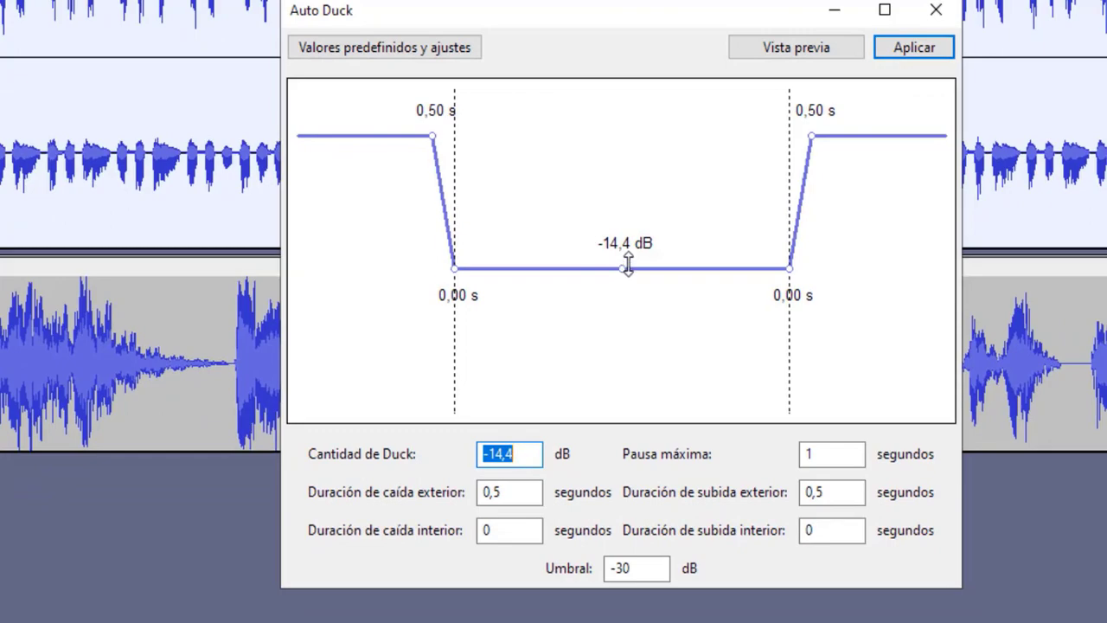
pyautogui.moveTo(628, 265); pyautogui.dragTo(628, 251)
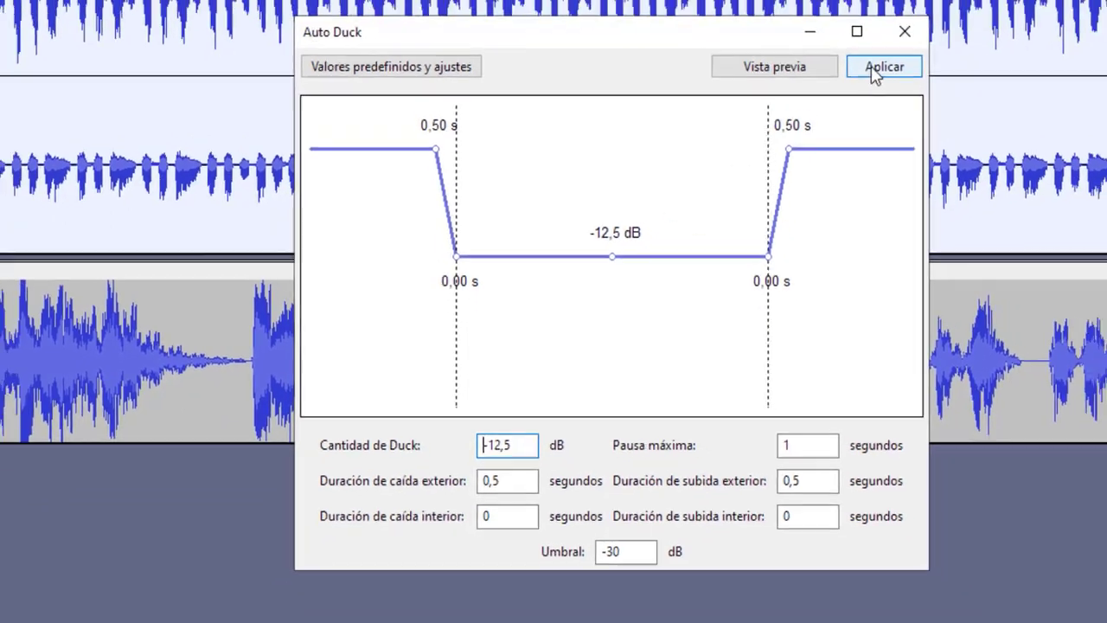
pyautogui.click(903, 50)
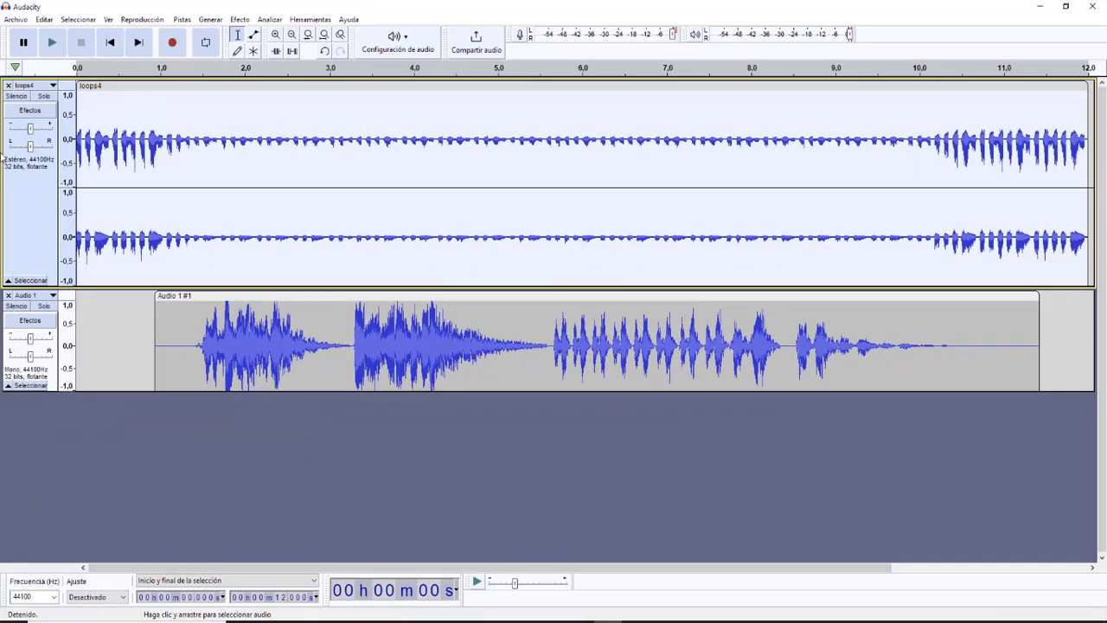
# Step: Play the newly ducked music and voice from the start of the project
pyautogui.click(117, 44)
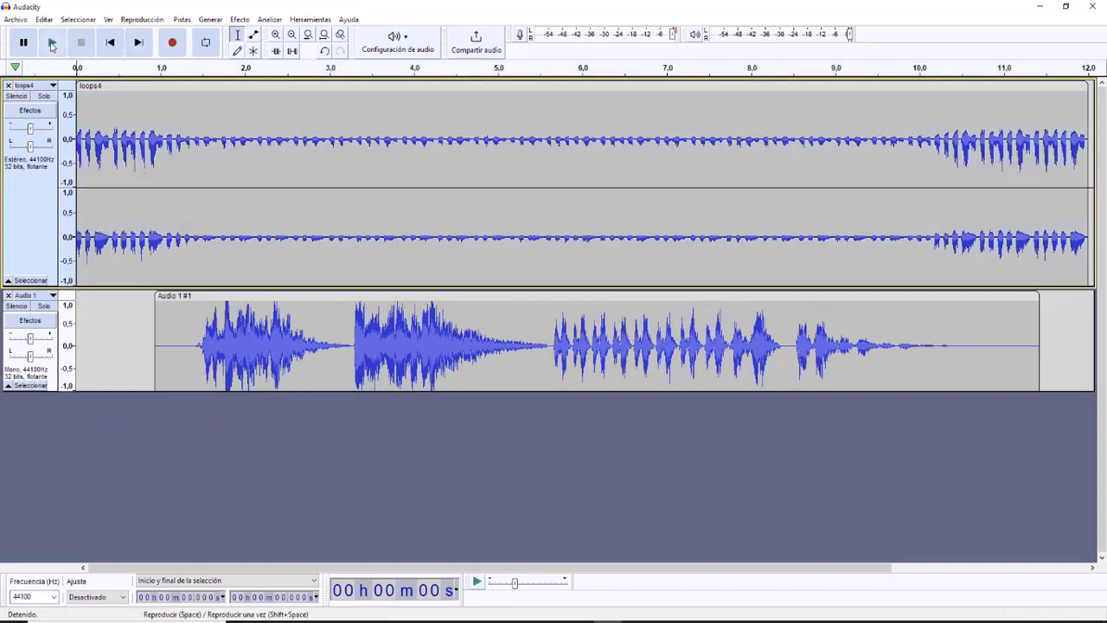
pyautogui.click(52, 44)
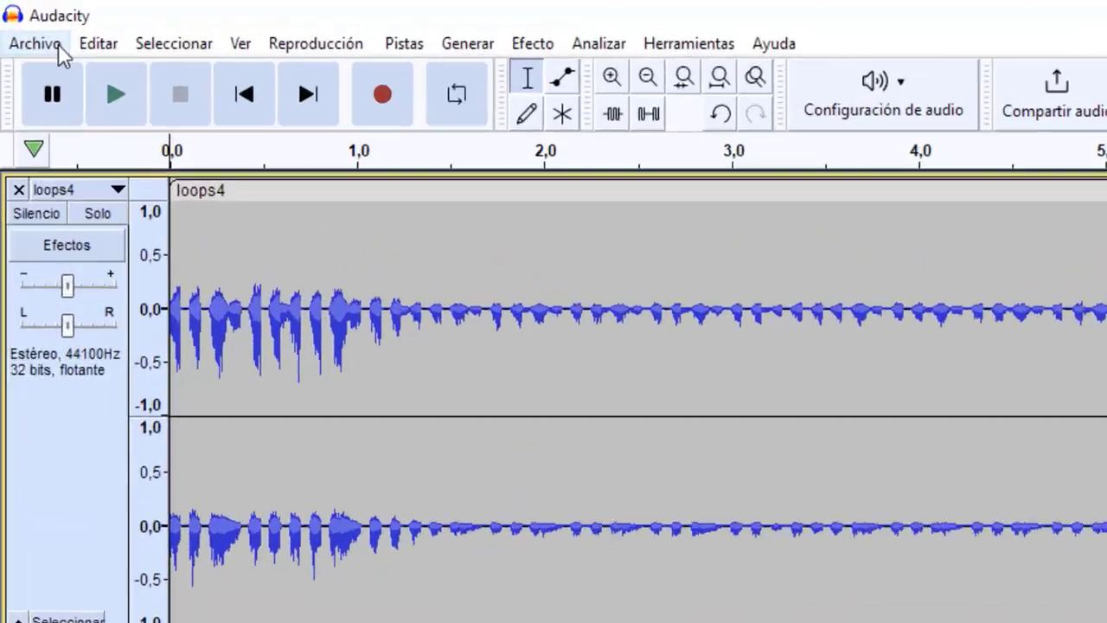
# Step: Export the mix to the desktop (Escritorio) as an MP3 named viñeta, accepting the stereo mixdown and the existing metadata
pyautogui.click(15, 19)
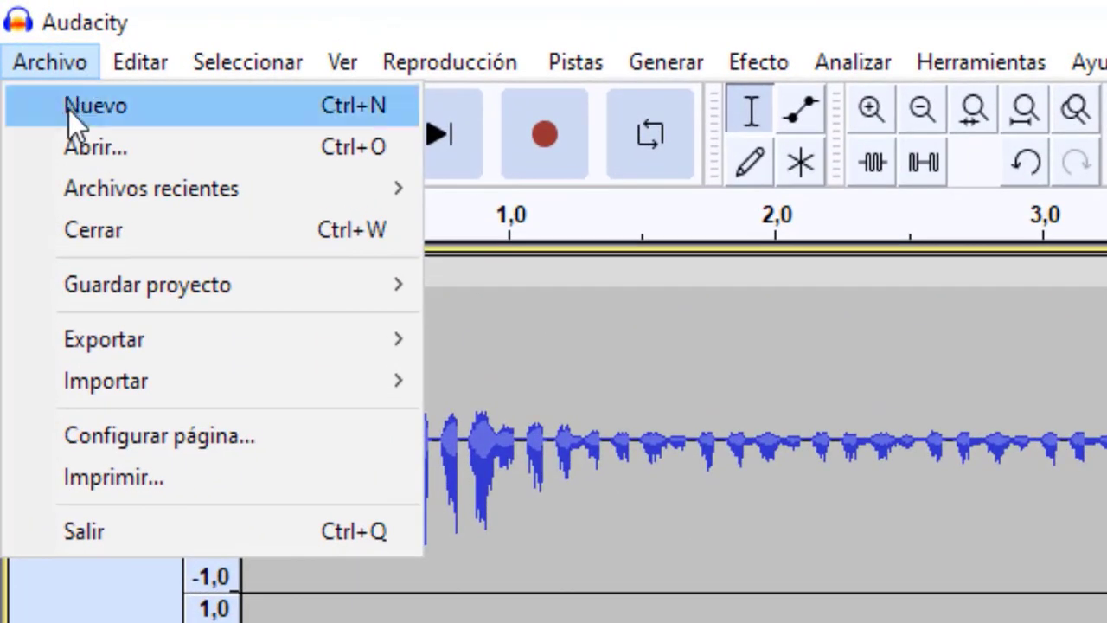
pyautogui.click(556, 353)
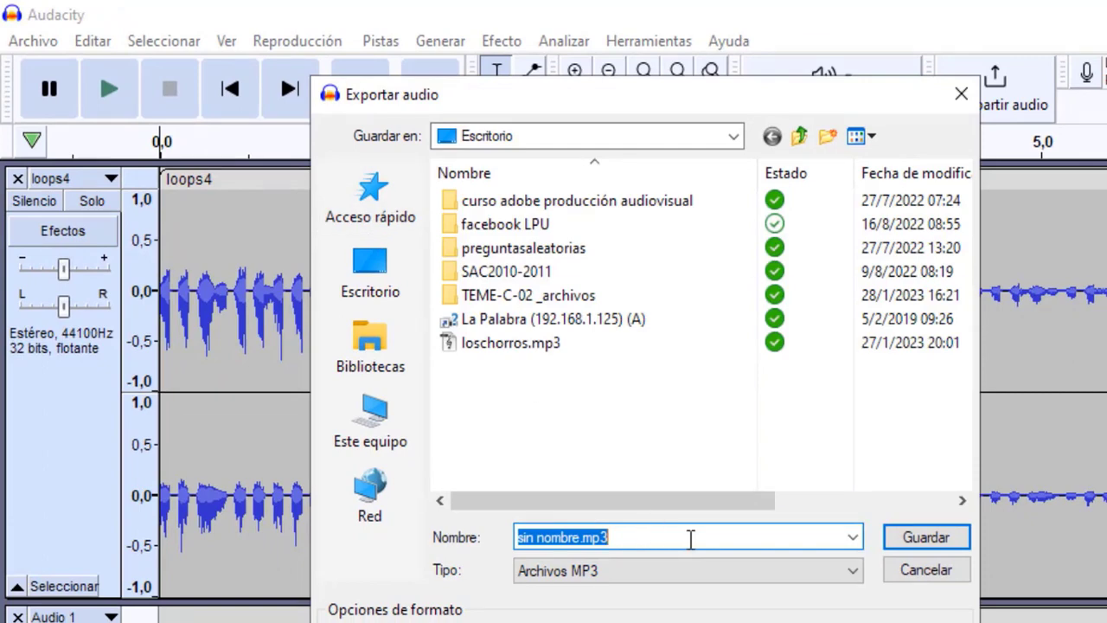
pyautogui.write('vi')
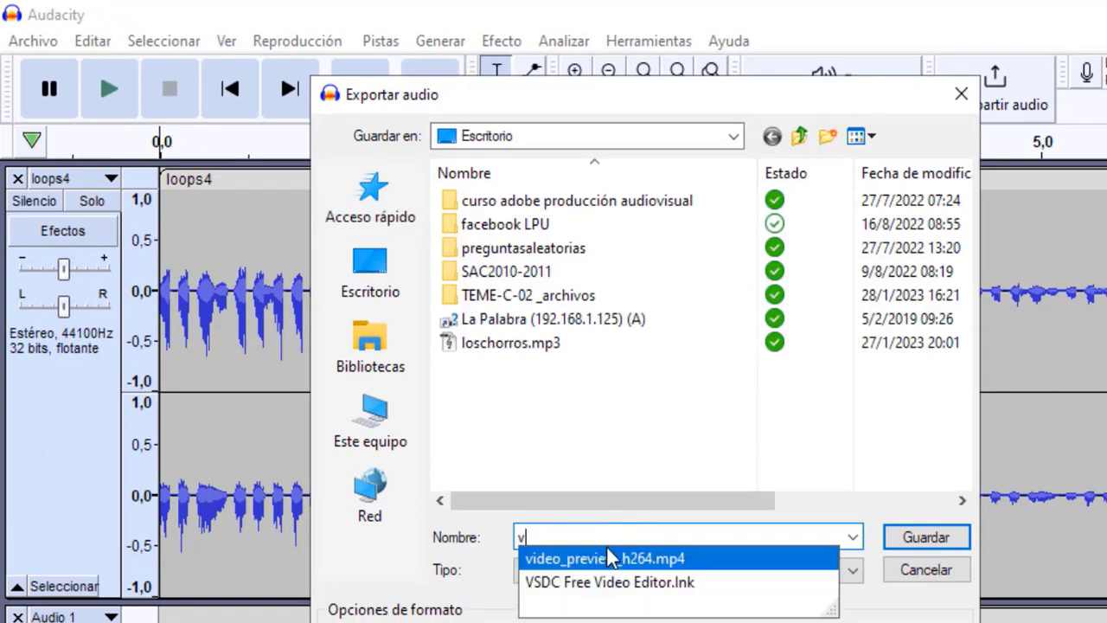
pyautogui.write('ñeta')
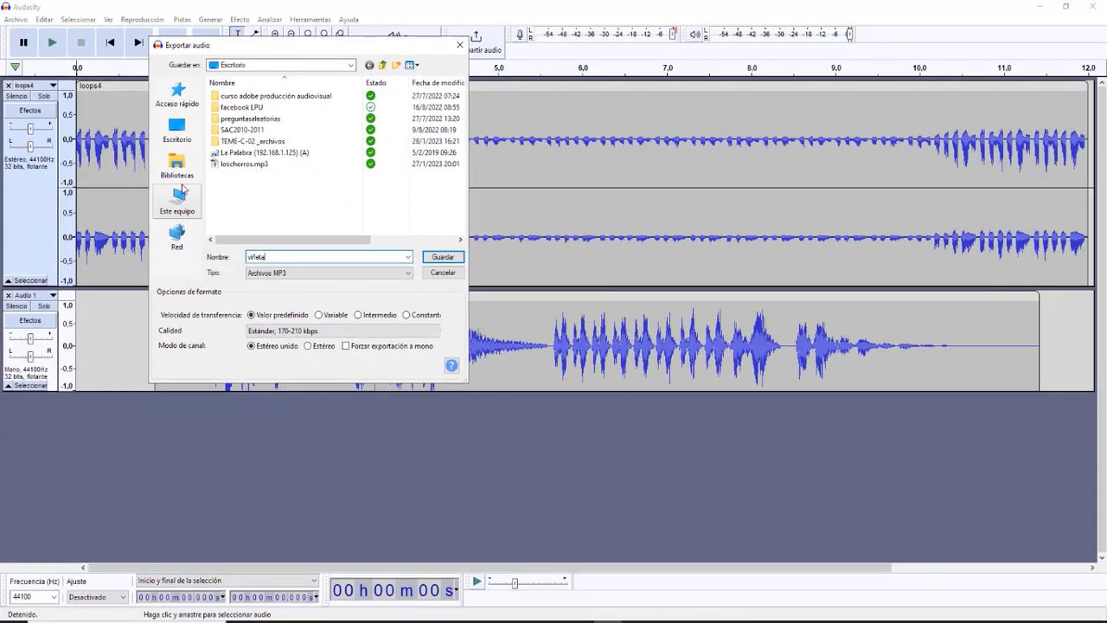
pyautogui.click(452, 257)
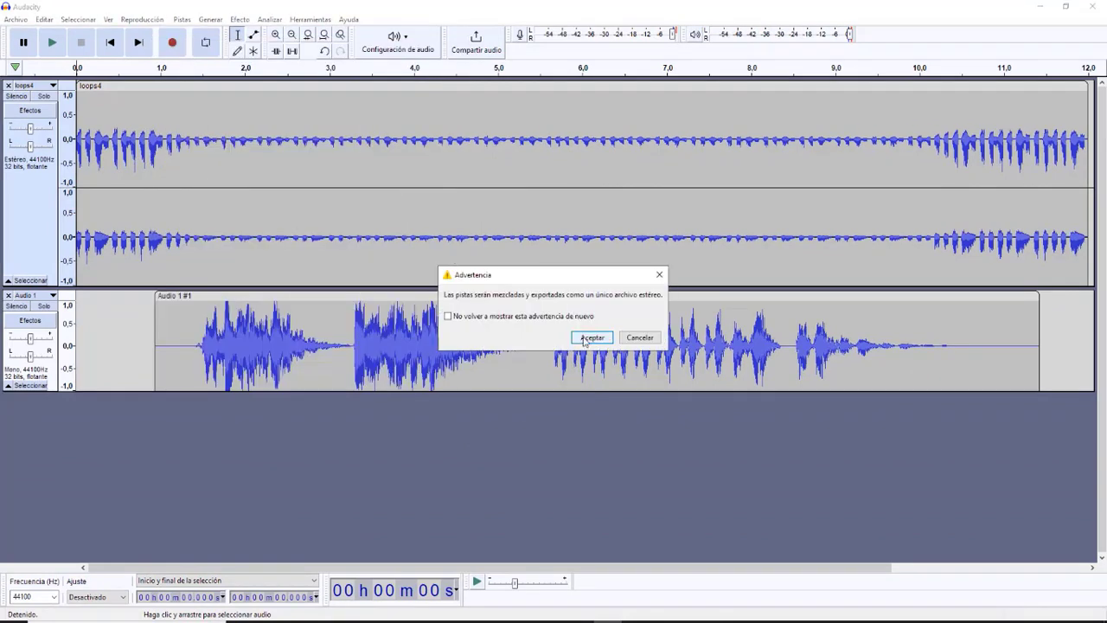
pyautogui.click(591, 337)
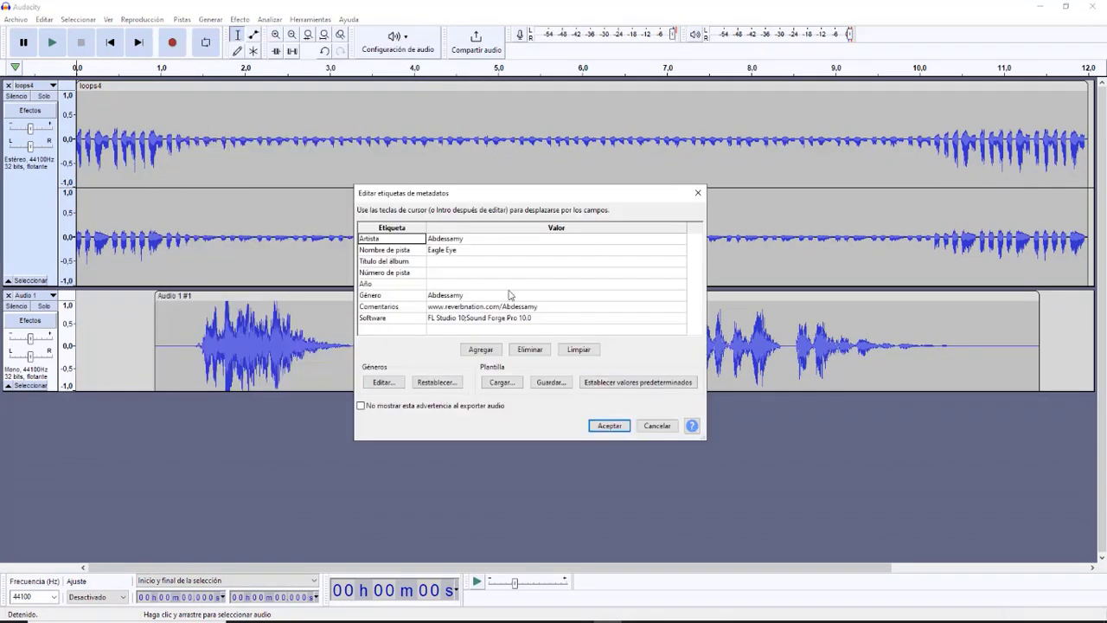
pyautogui.click(604, 427)
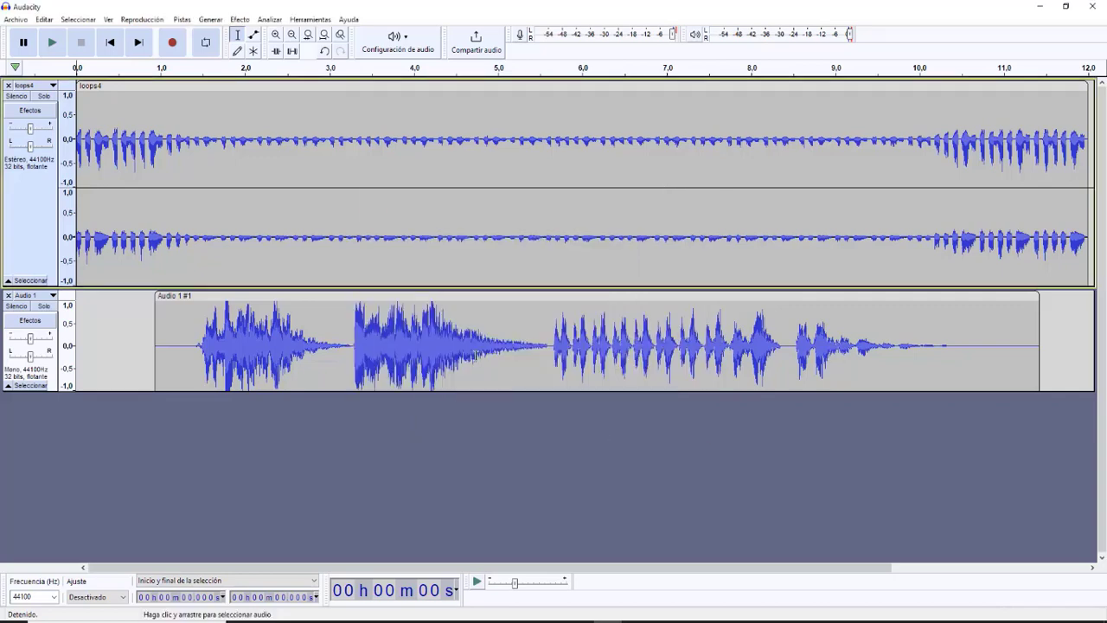